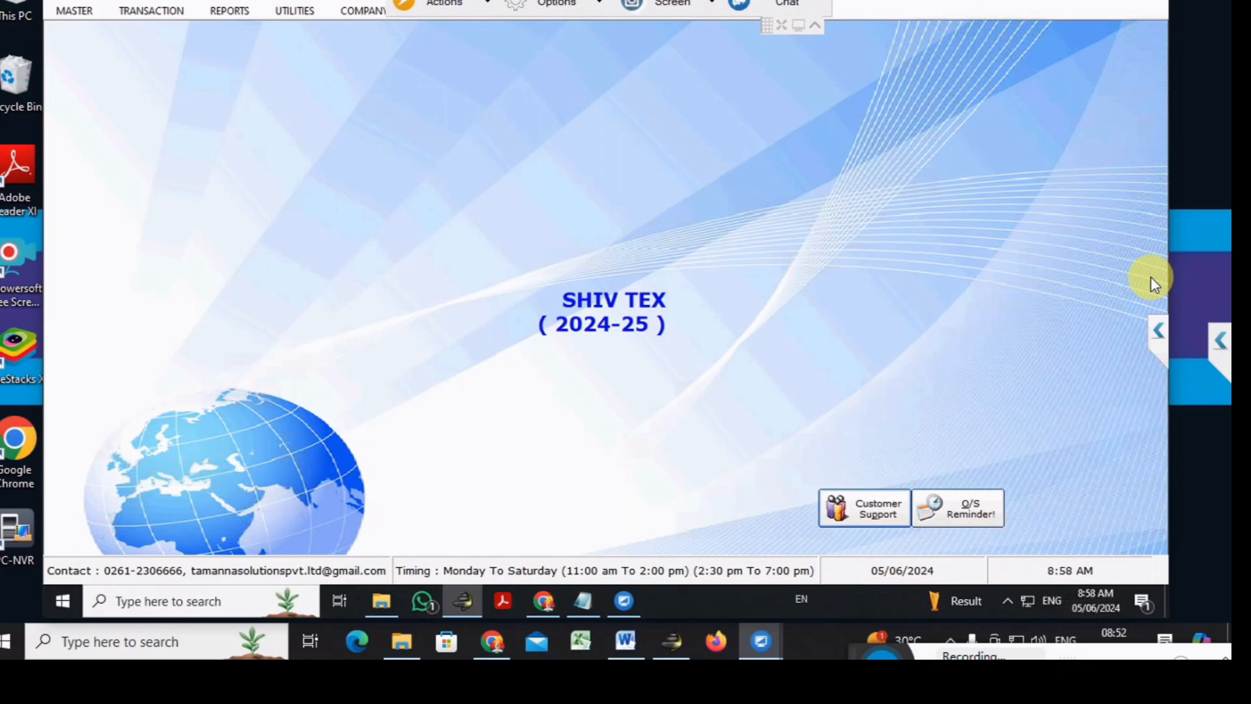
# Browse back through the saved sale bills to bill 33, return to bill 34, and close the sale bill form
pyautogui.press('F3')
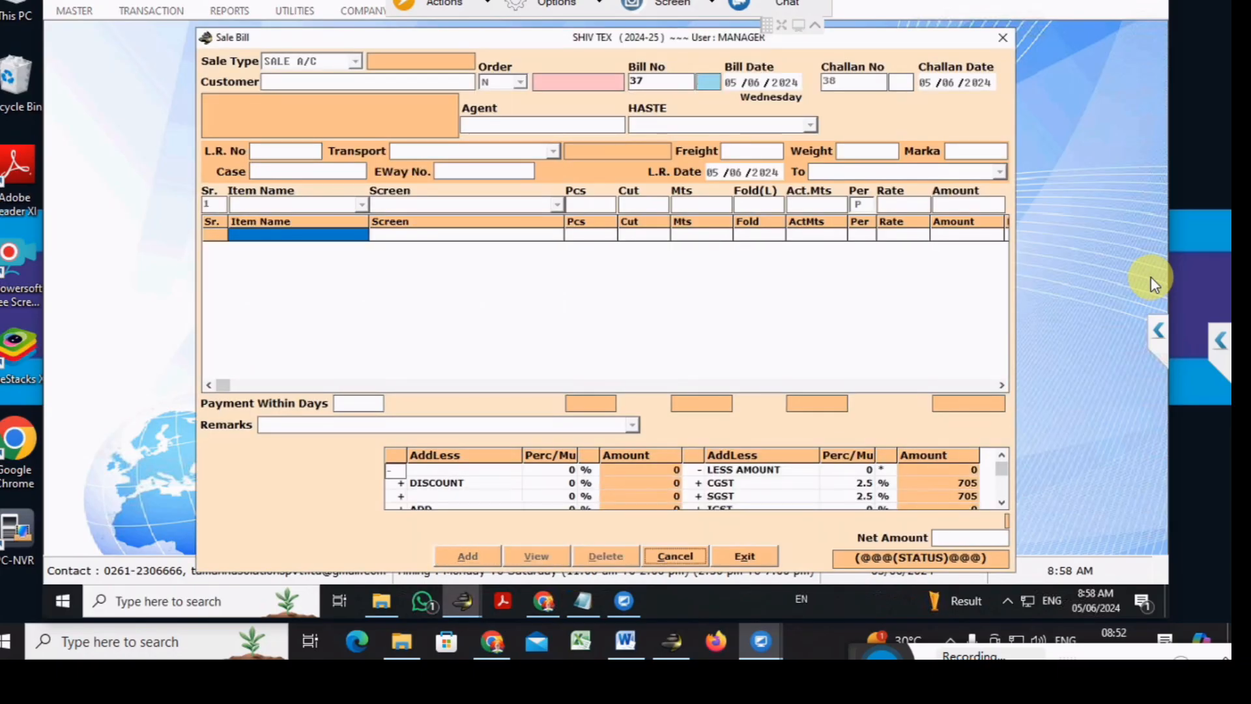
pyautogui.press('Return')
pyautogui.press('pageup')
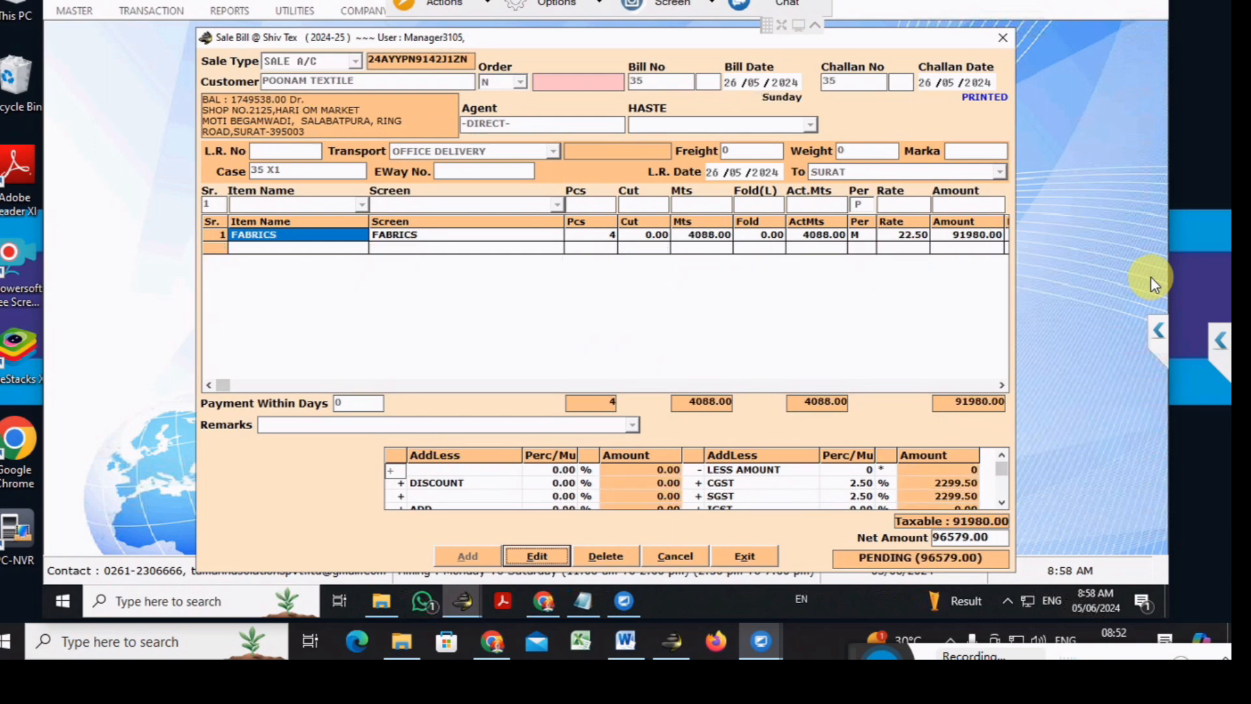
pyautogui.press('pageup')
pyautogui.press('pageup')
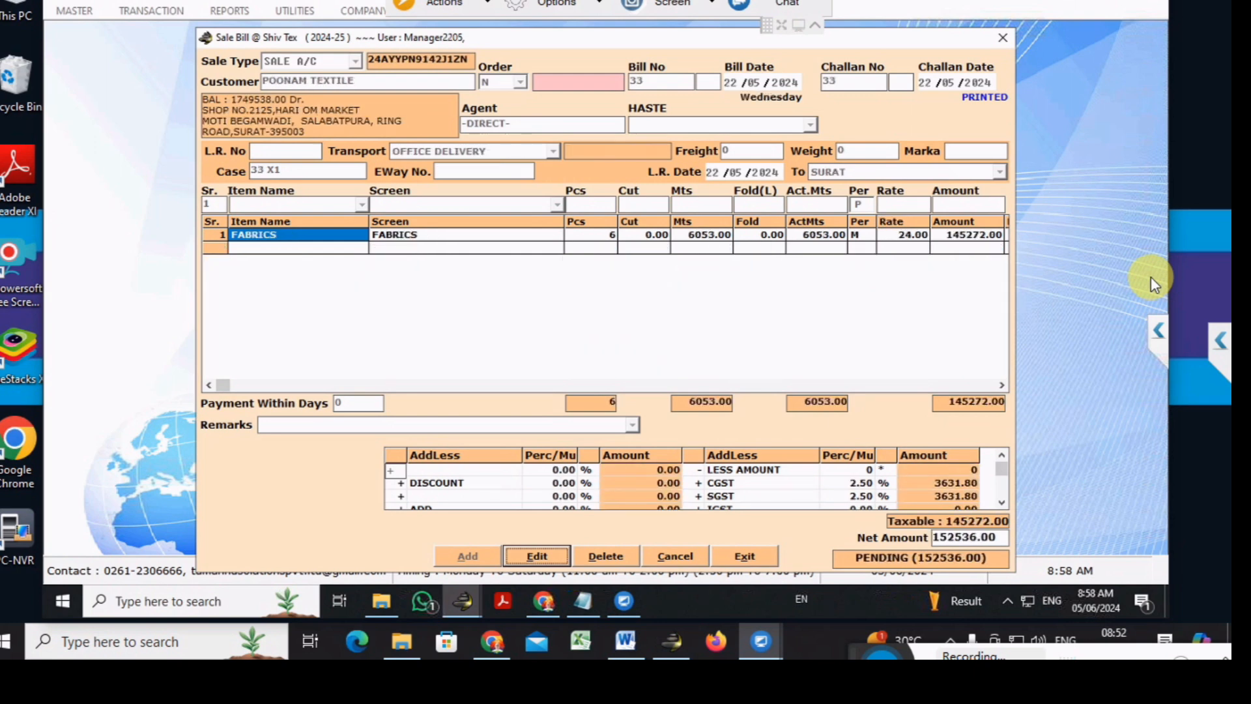
pyautogui.press('pagedown')
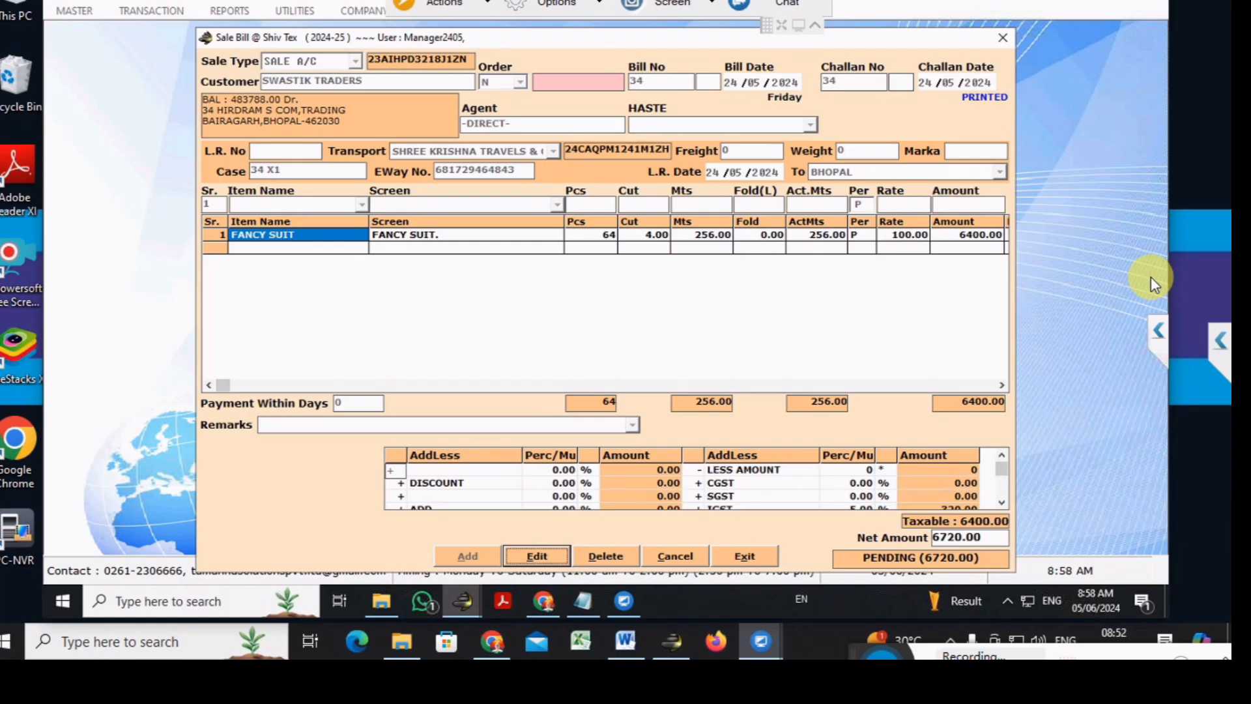
pyautogui.press('Escape')
pyautogui.press('Return')
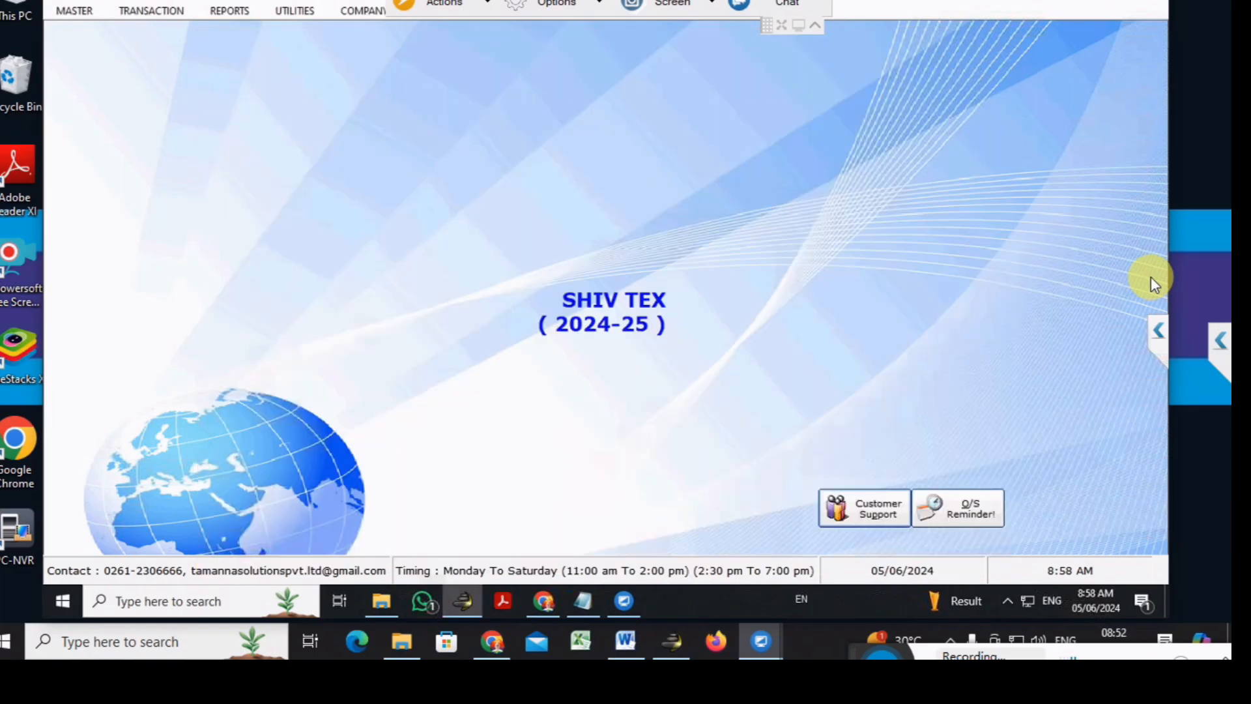
# Start a new sale bill with both the bill number and the challan number set to 1001
pyautogui.hotkey('ctrl', 's')
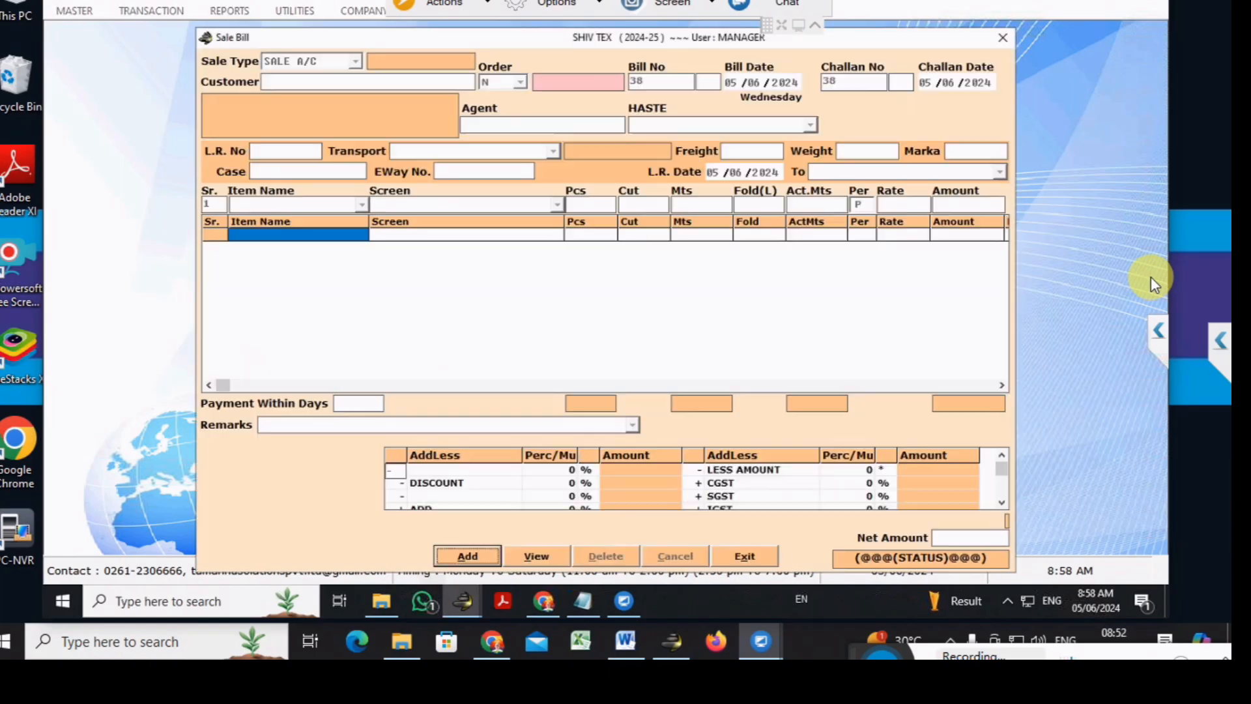
pyautogui.press('Return')
pyautogui.hotkey('shift', 'Tab')
pyautogui.write('1001')
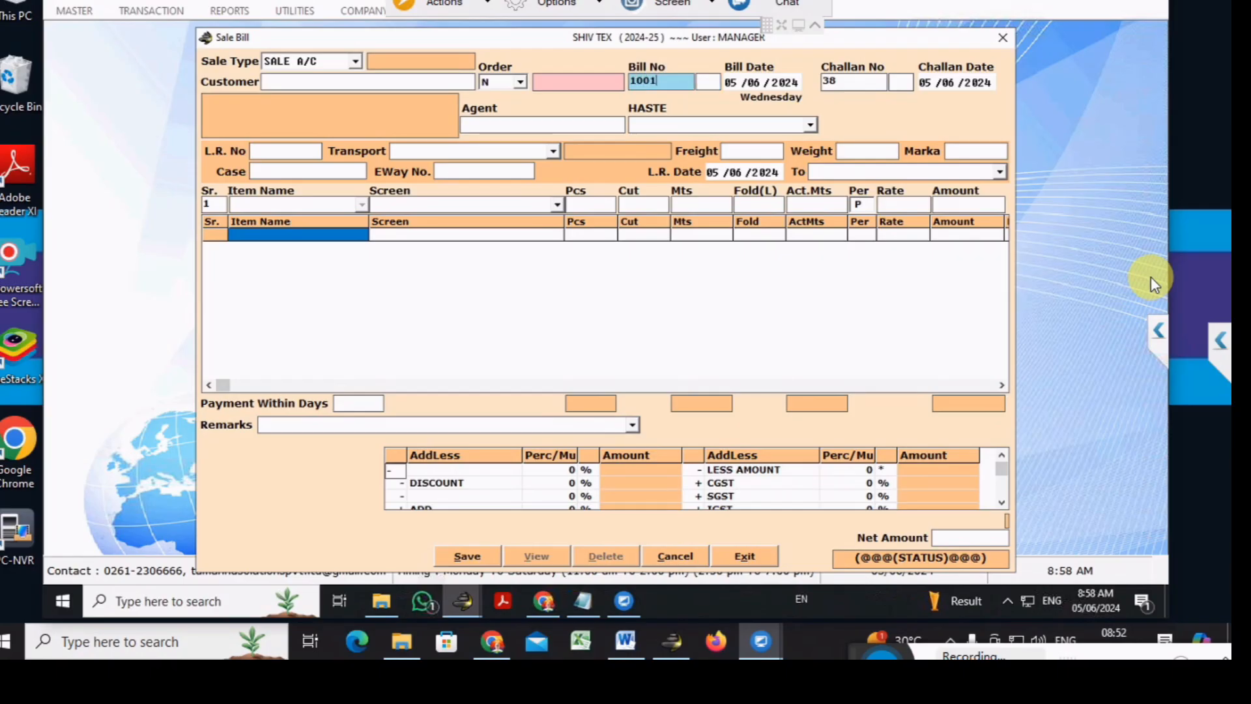
pyautogui.press('Return')
pyautogui.press('Return')
pyautogui.press('Return')
pyautogui.write('1001')
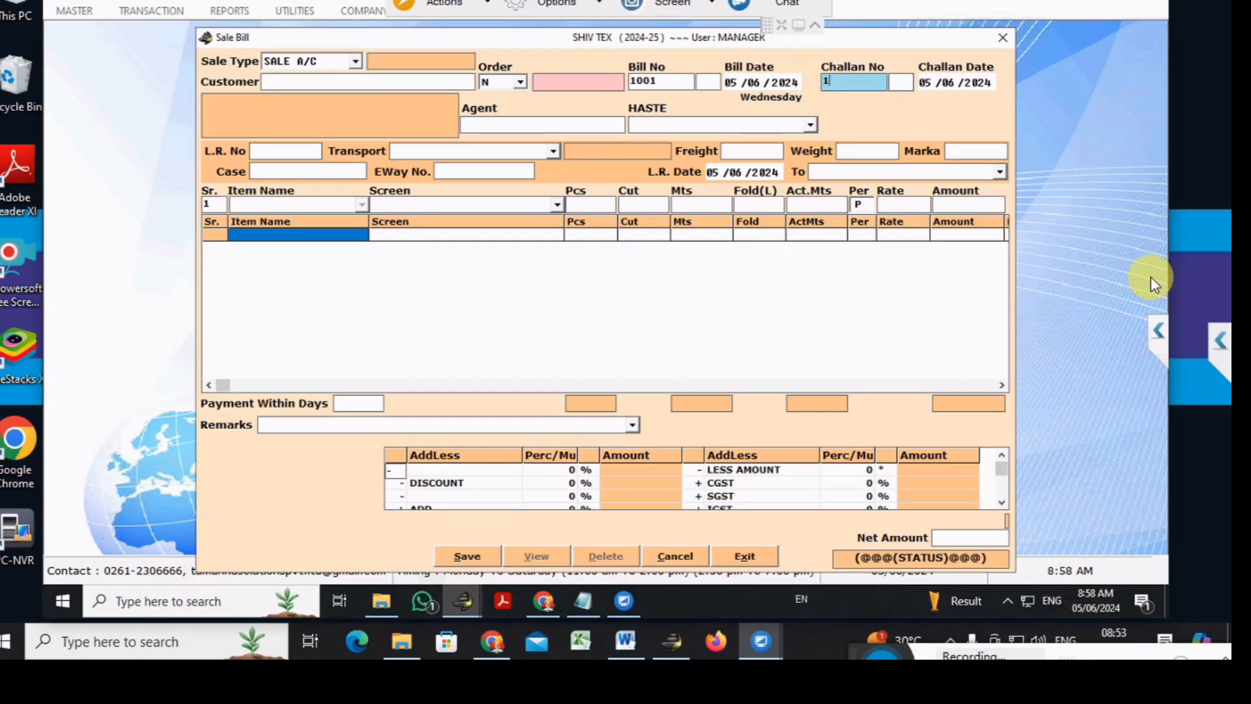
pyautogui.press('Return')
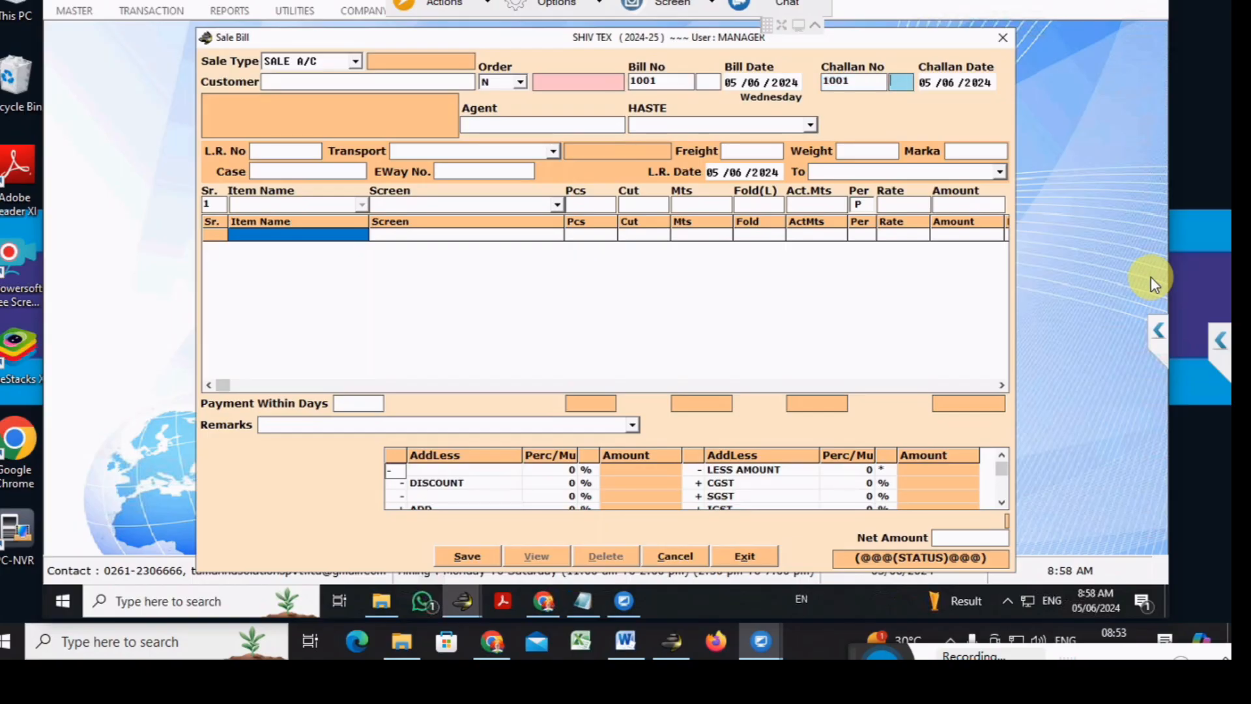
# Accept the challan date and choose SWASTIK TRADERS as the bill's customer
pyautogui.press('Return')
pyautogui.press('Return')
pyautogui.press('Return')
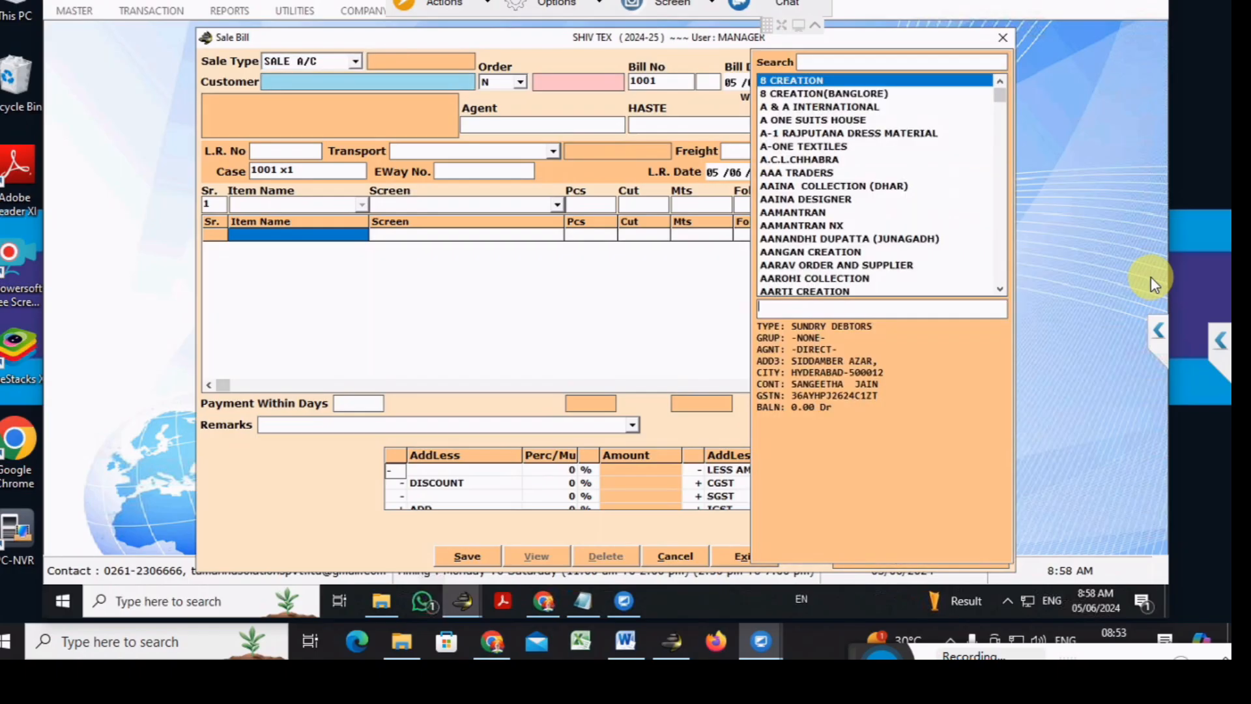
pyautogui.write('swastik')
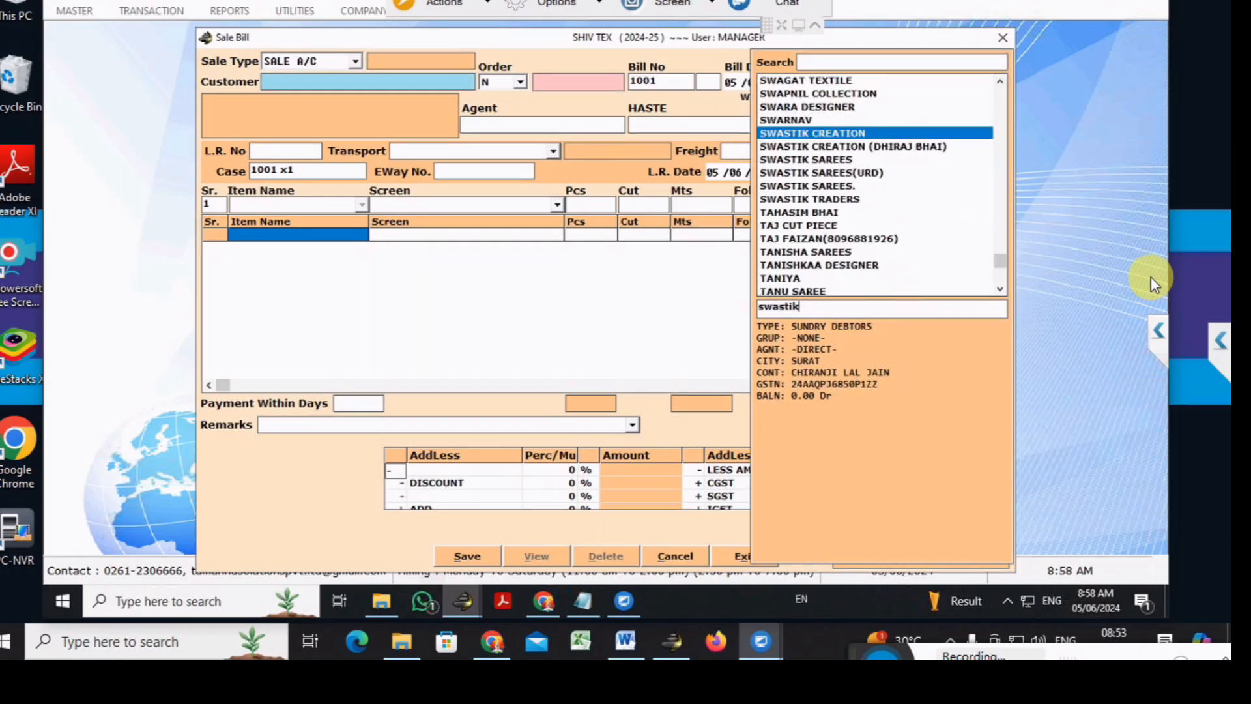
pyautogui.press('Down')
pyautogui.press('Down')
pyautogui.press('Down')
pyautogui.press('Down')
pyautogui.press('Down')
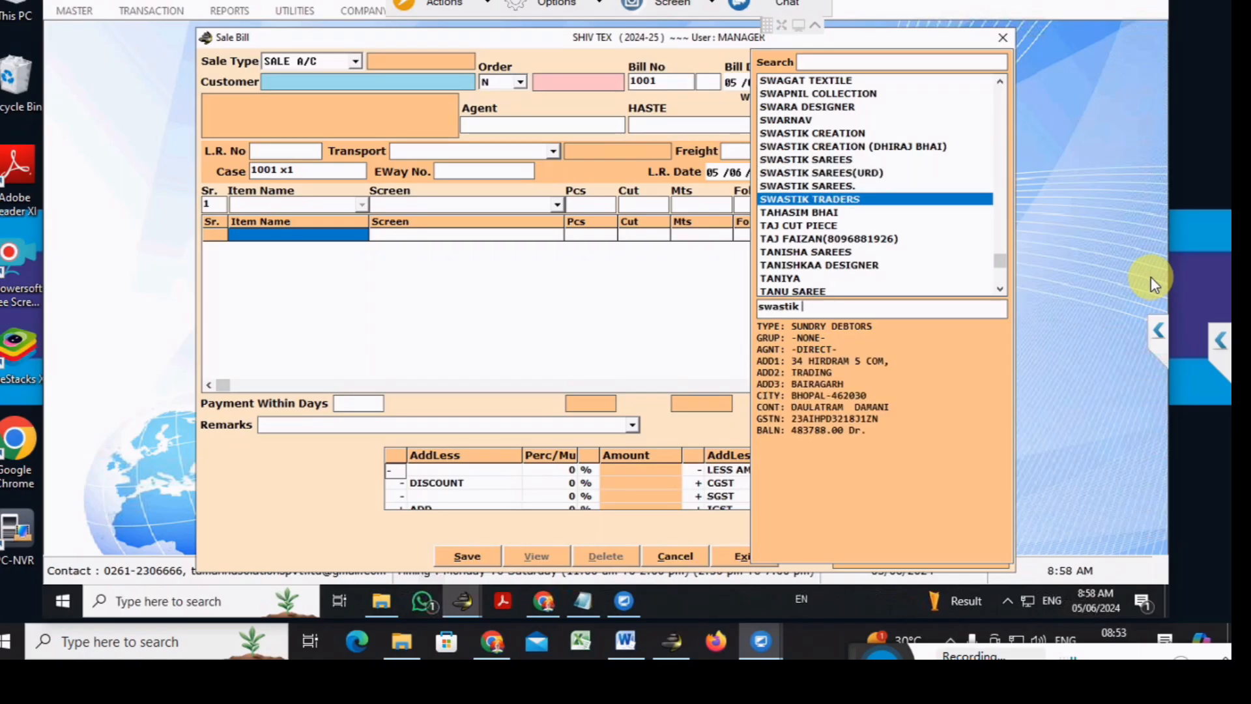
pyautogui.press('Return')
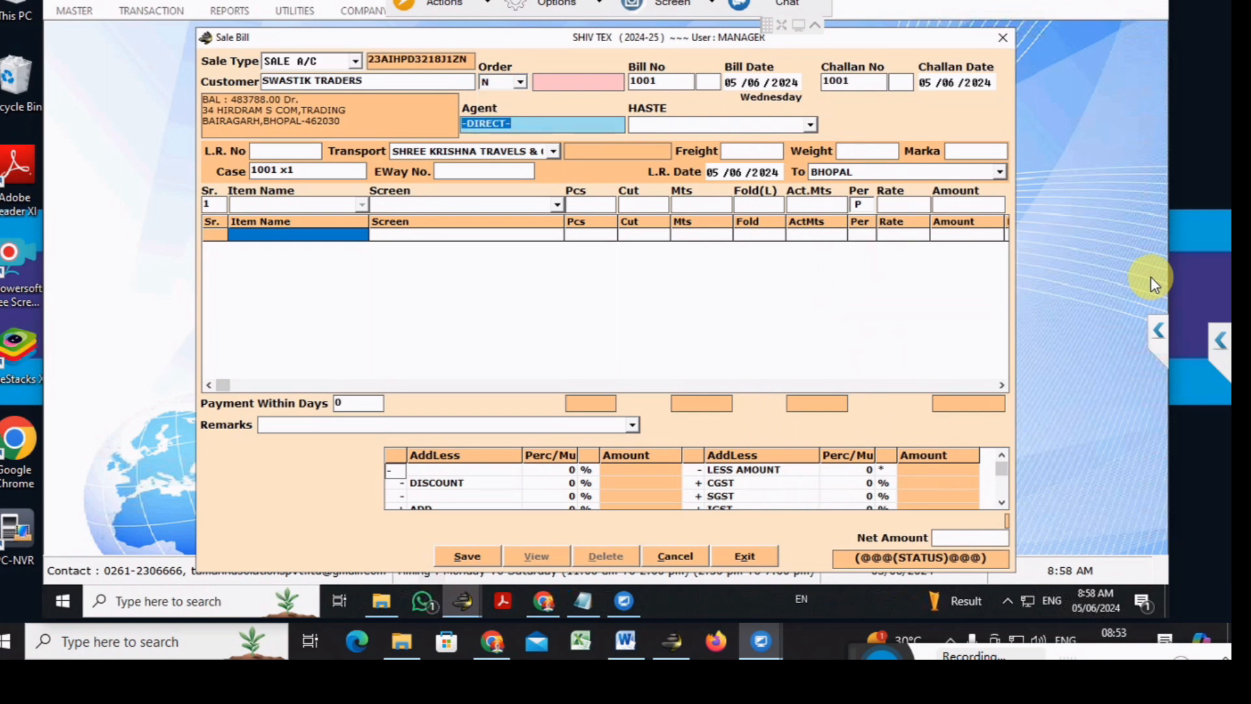
# Keep the agent as -DIRECT-, leave Haste blank, and accept SHREE KRISHNA TRAVELS & CARGO as the transport
pyautogui.press('Return')
pyautogui.press('Return')
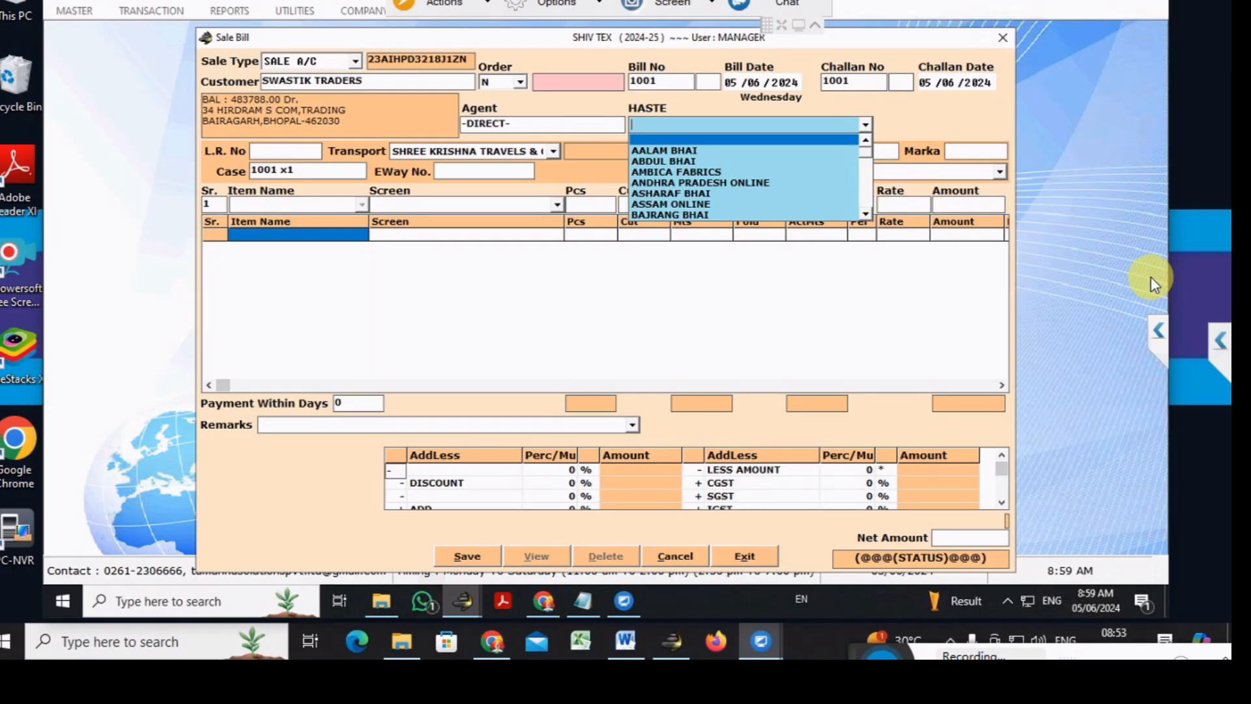
pyautogui.press('Return')
pyautogui.press('Return')
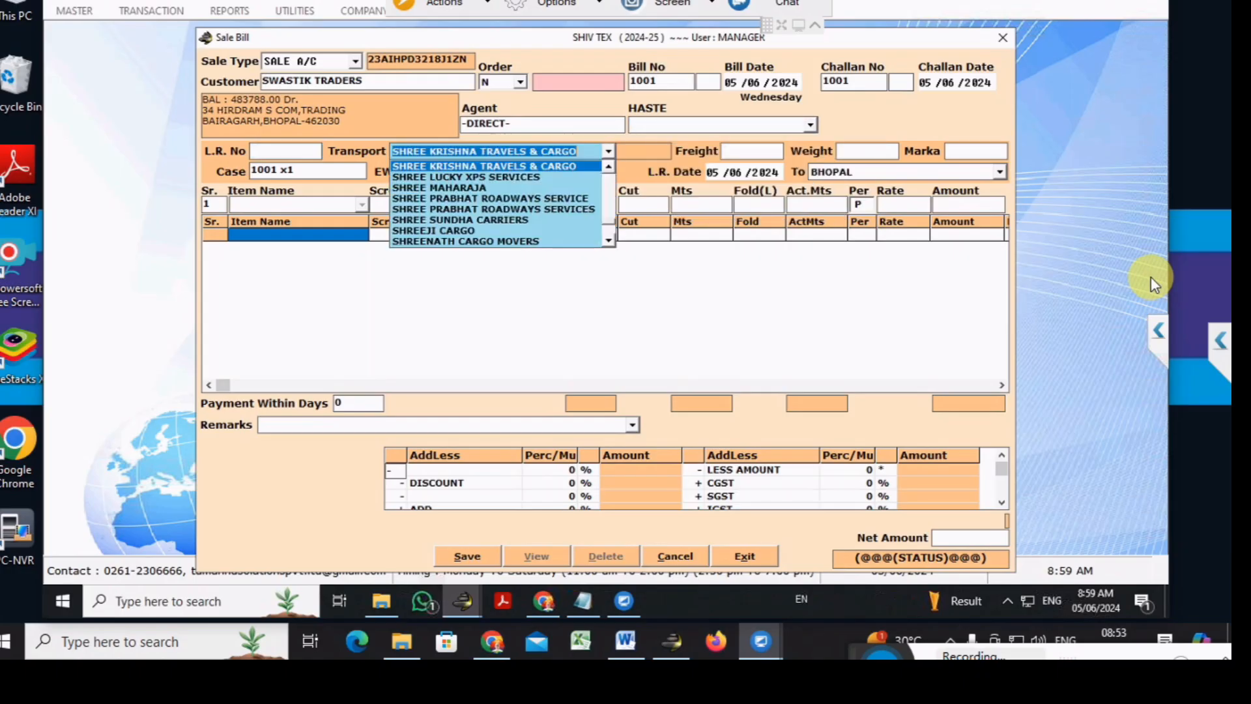
pyautogui.press('Return')
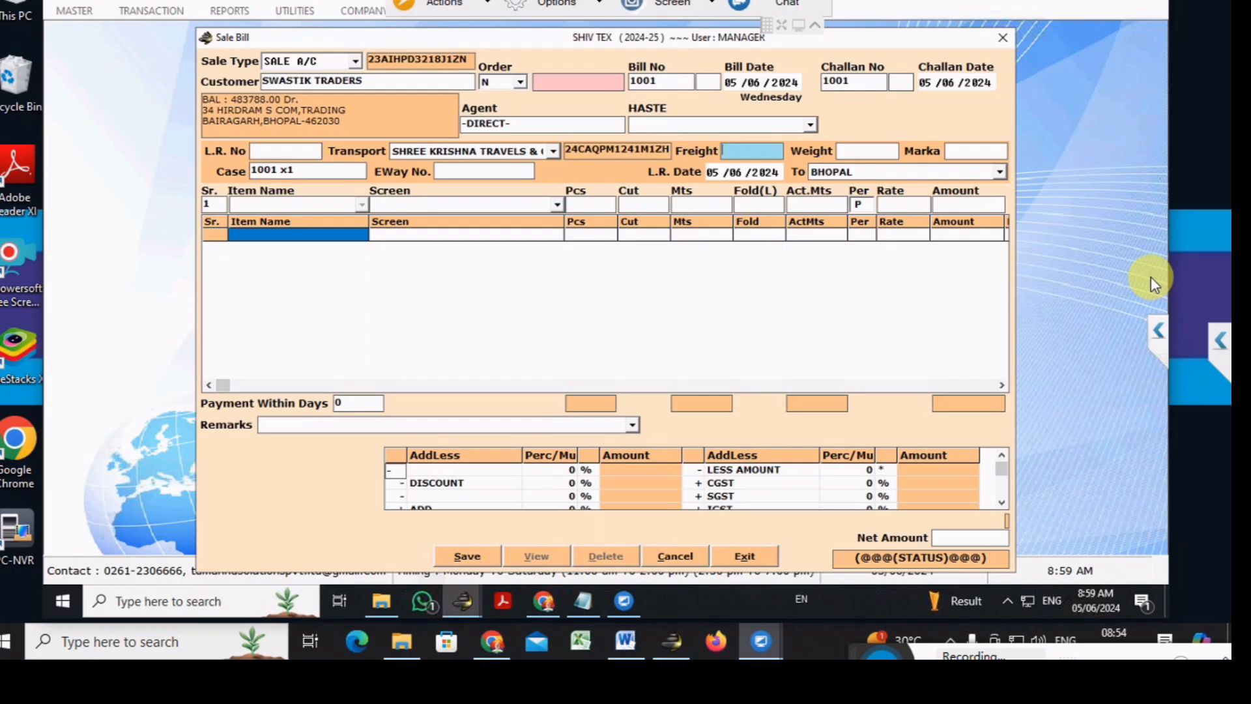
# Switch to the other company window and open the Transport Master's list of transporters
pyautogui.hotkey('alt', 'Tab')
pyautogui.hotkey('alt', 'm')
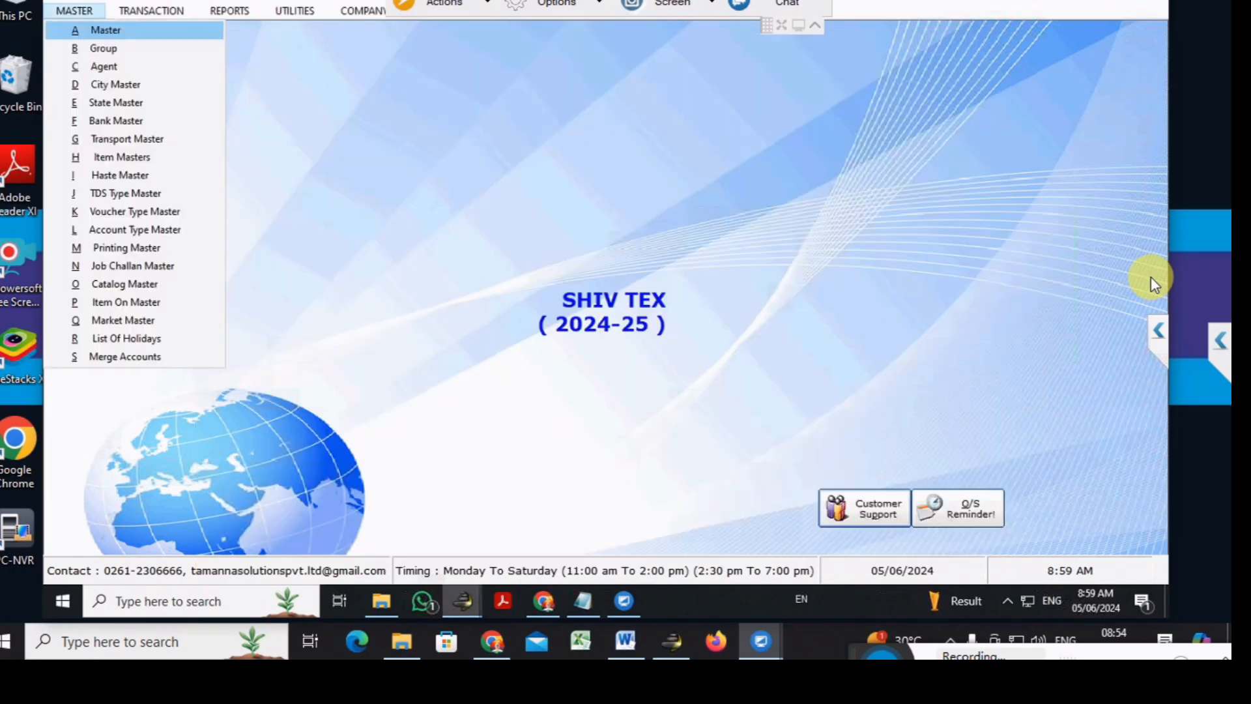
pyautogui.press('Down')
pyautogui.press('Down')
pyautogui.press('Down')
pyautogui.press('Down')
pyautogui.press('Down')
pyautogui.press('Down')
pyautogui.press('Down')
pyautogui.press('Up')
pyautogui.press('Return')
pyautogui.hotkey('alt', 'v')
# Search the transporters for SHREE, view the SHREE KRISHNA TRAVELS & CARGO record with its GSTIN, and close it
pyautogui.write('SHREE')
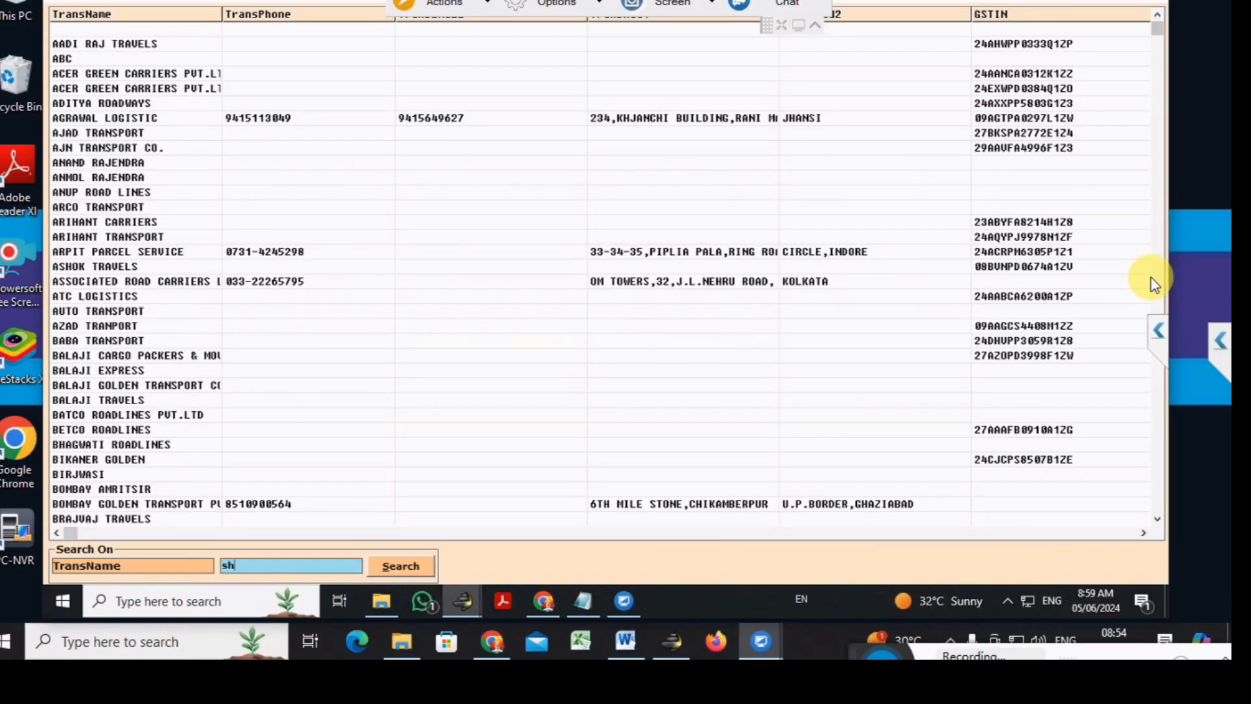
pyautogui.press('Tab')
pyautogui.press('Return')
pyautogui.press('Down')
pyautogui.press('Down')
pyautogui.press('Down')
pyautogui.press('Down')
pyautogui.press('Down')
pyautogui.press('Down')
pyautogui.press('Down')
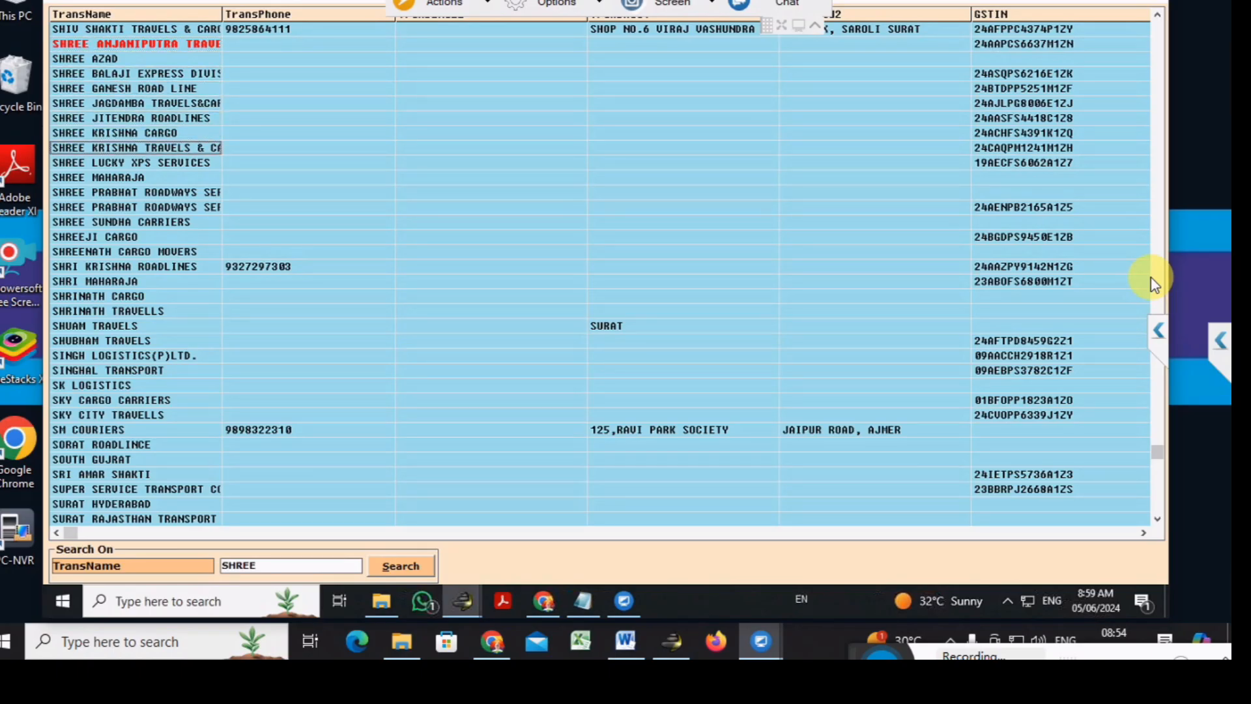
pyautogui.press('Return')
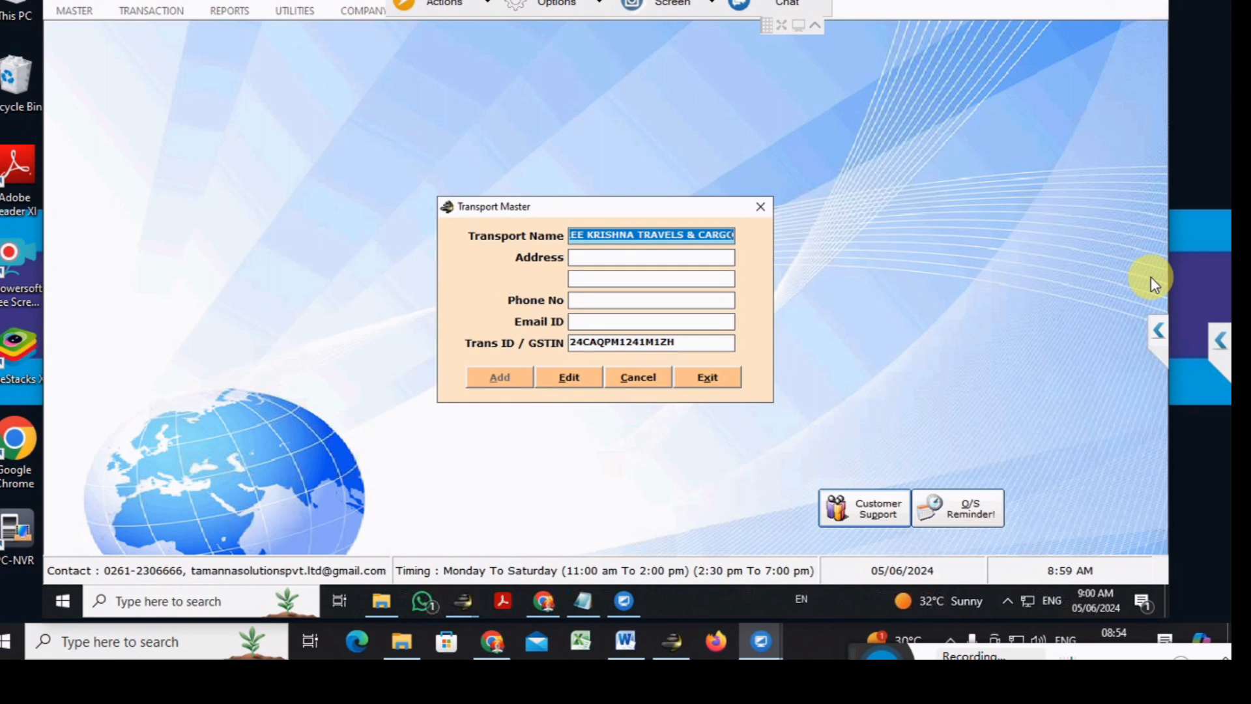
pyautogui.press('Escape')
pyautogui.press('Return')
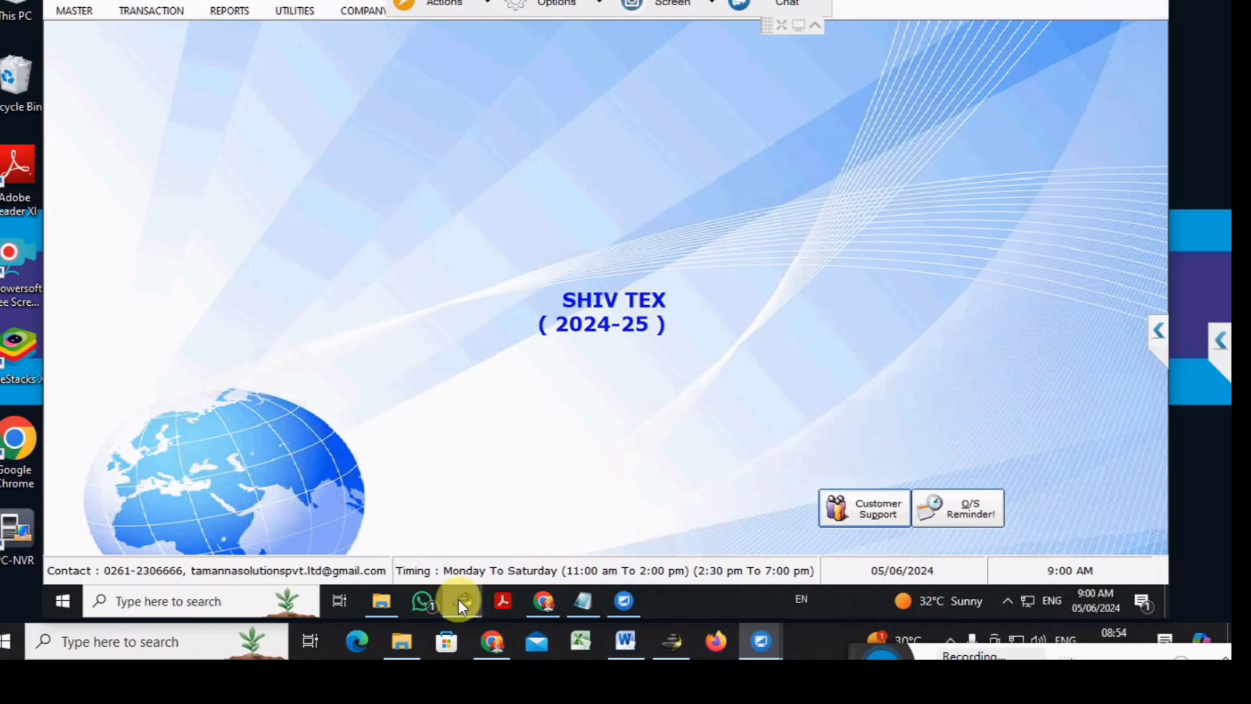
# Return to the unfinished sale bill, leave freight and weight at 0.00, and accept BHOPAL as the destination
pyautogui.moveTo(458, 600)
pyautogui.click(551, 525)
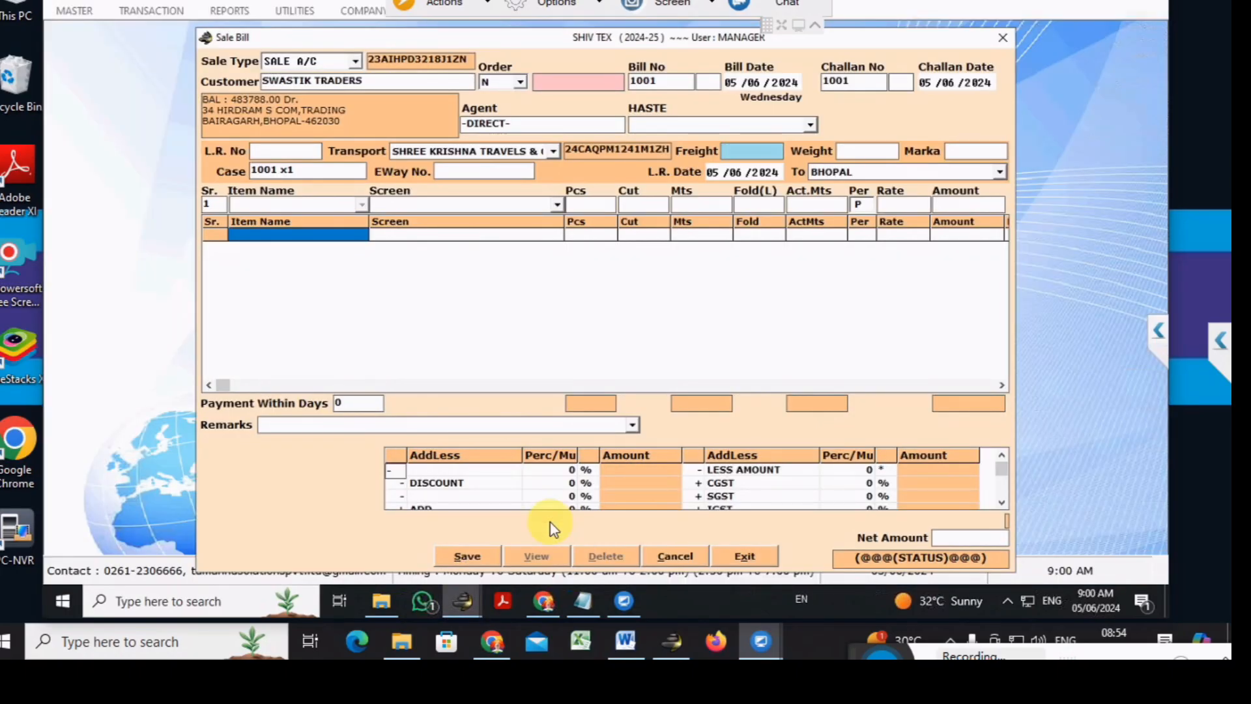
pyautogui.press('Return')
pyautogui.press('Return')
pyautogui.press('Return')
pyautogui.press('Return')
pyautogui.press('Return')
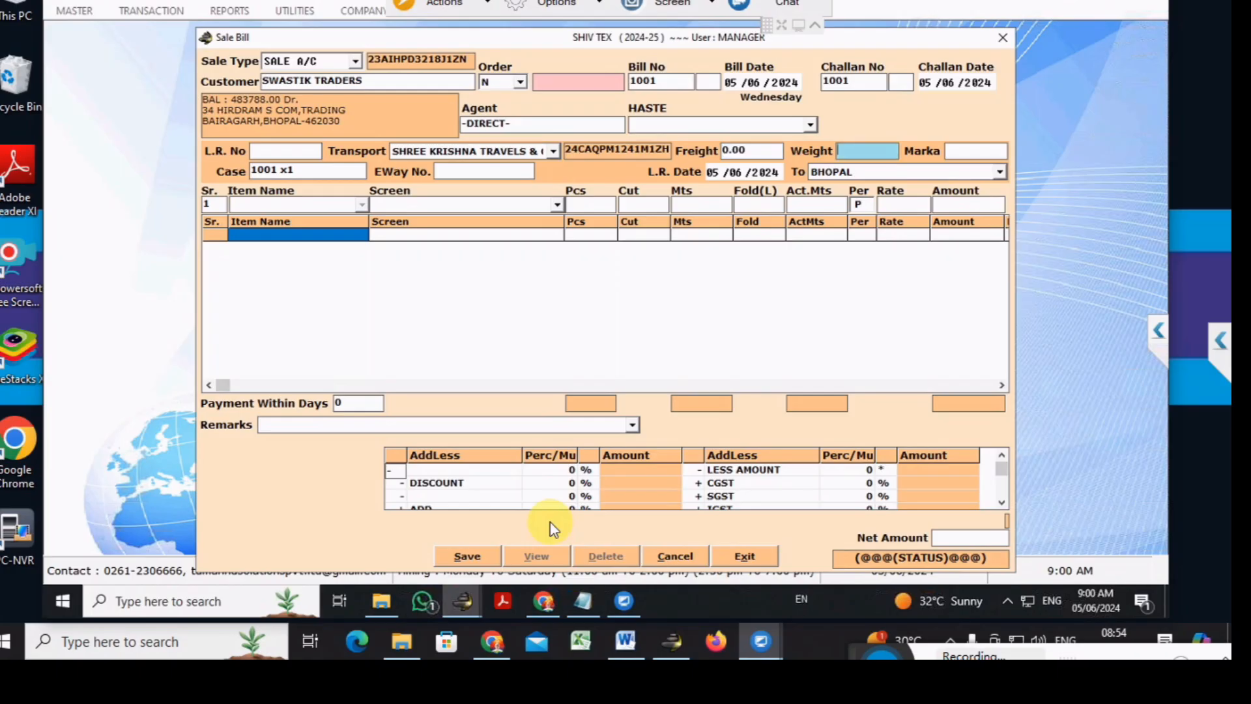
pyautogui.press('Return')
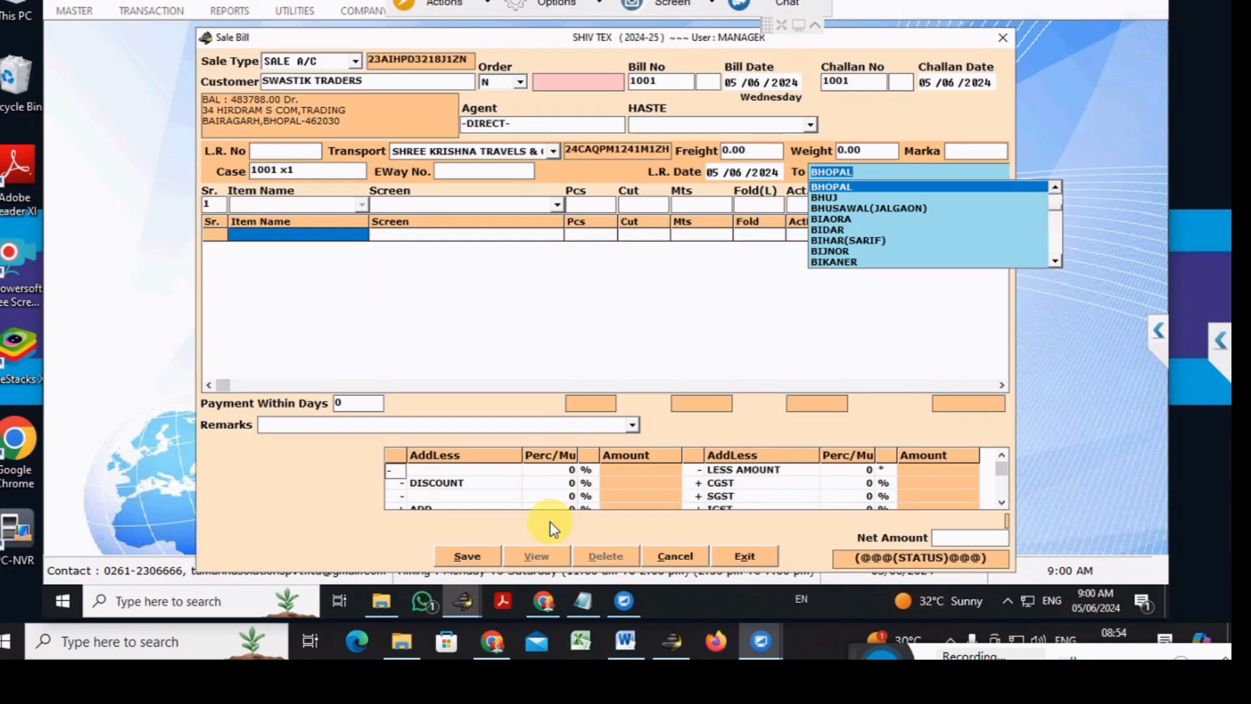
pyautogui.press('Return')
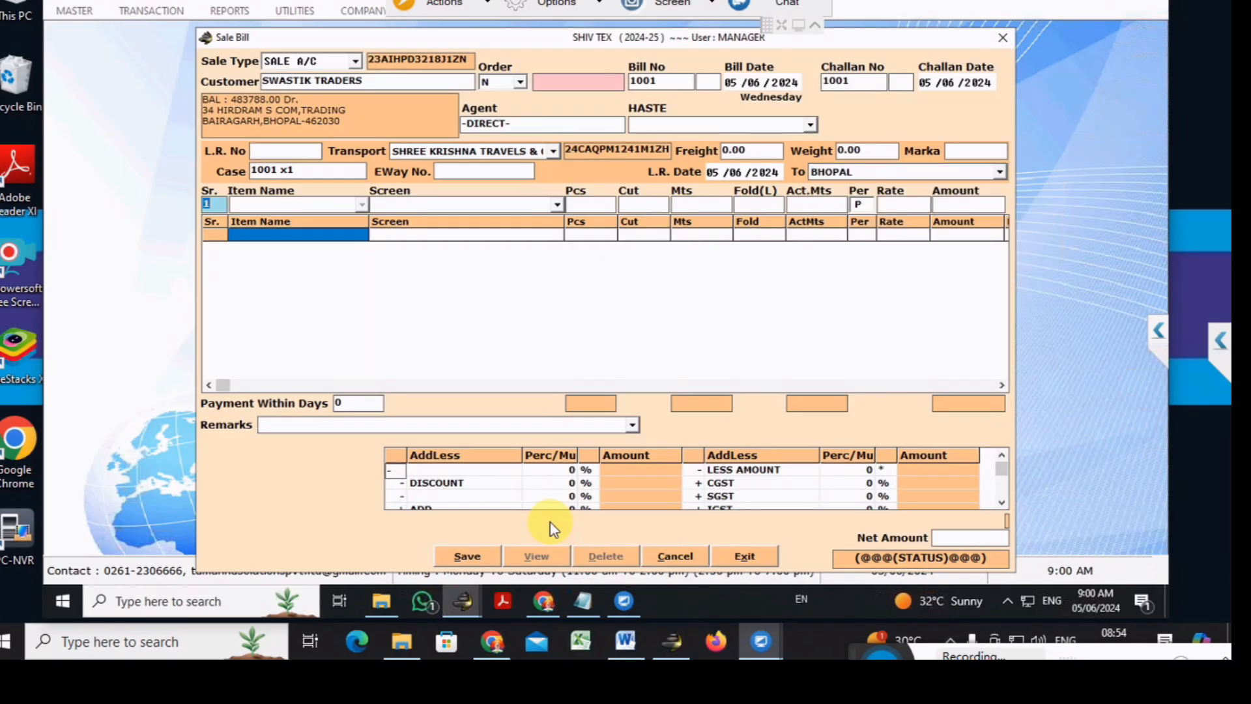
# Choose "FANCY SUIT." as the screen for the bill's first item line
pyautogui.press('Return')
pyautogui.write('fa')
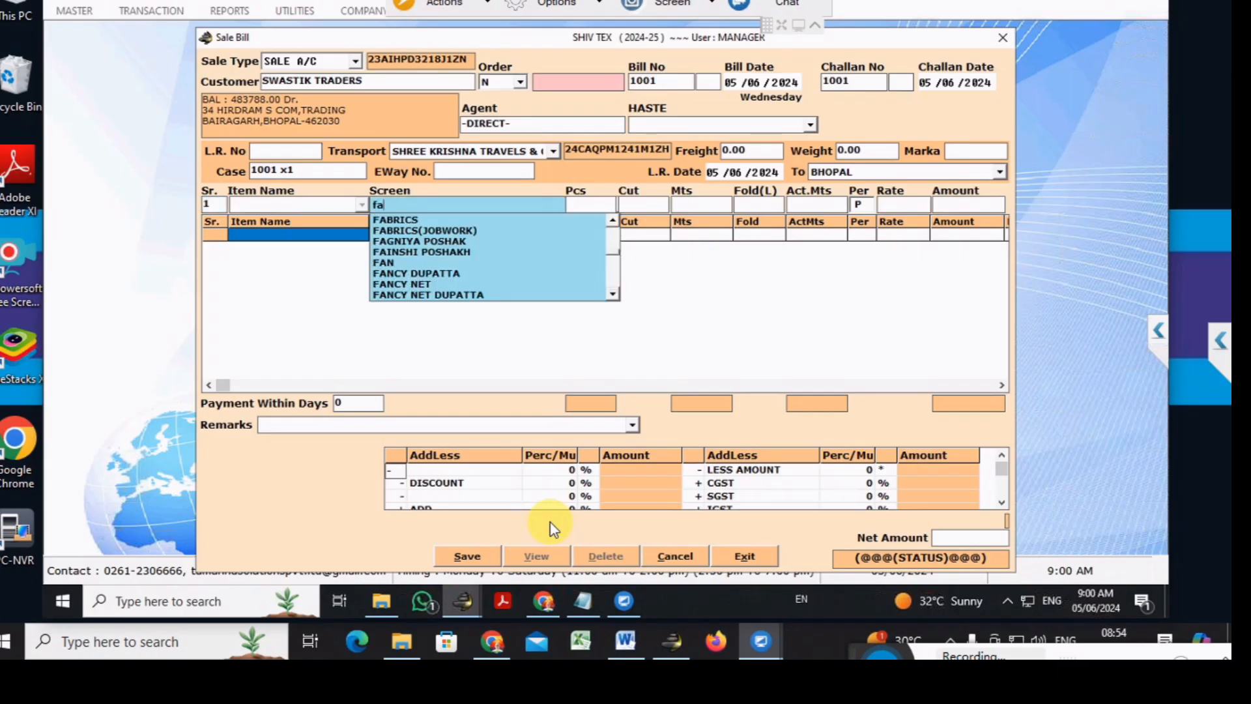
pyautogui.write('ncy sui')
pyautogui.press('Down')
pyautogui.press('Down')
pyautogui.press('Down')
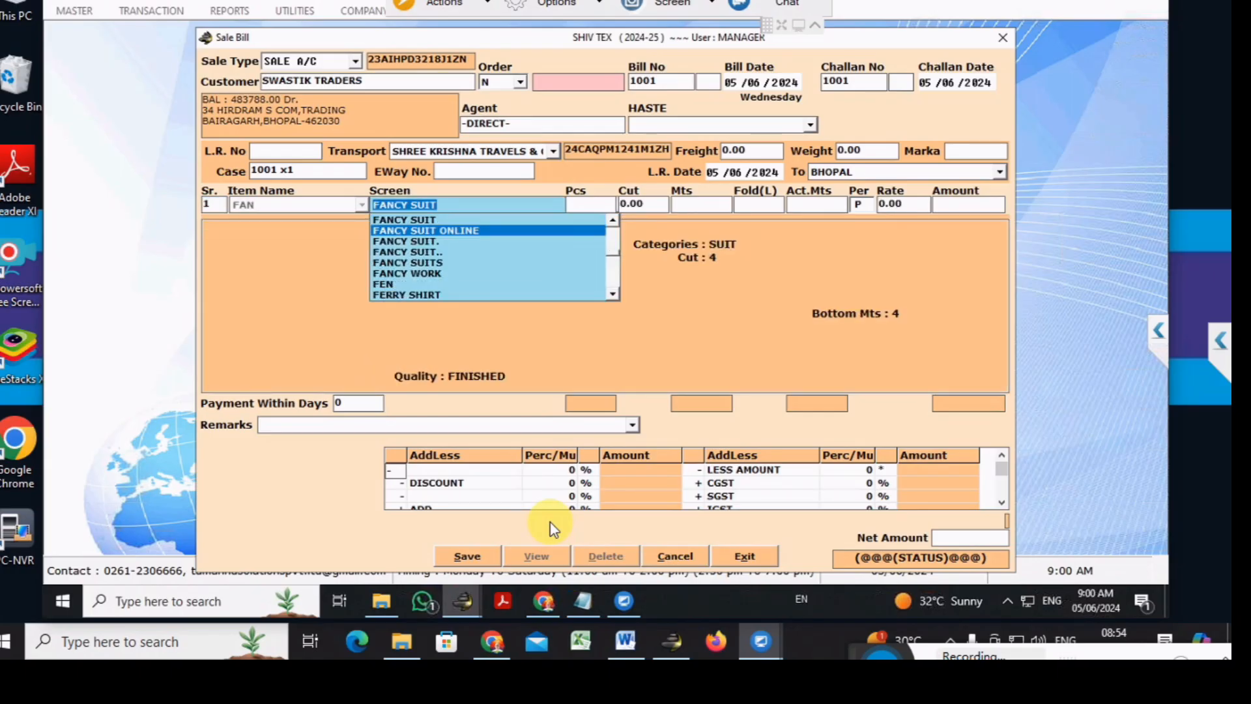
pyautogui.press('Return')
# Set the item's pieces to 101 and accept the 4.00 cut and its calculated metres, charged per piece
pyautogui.write('1')
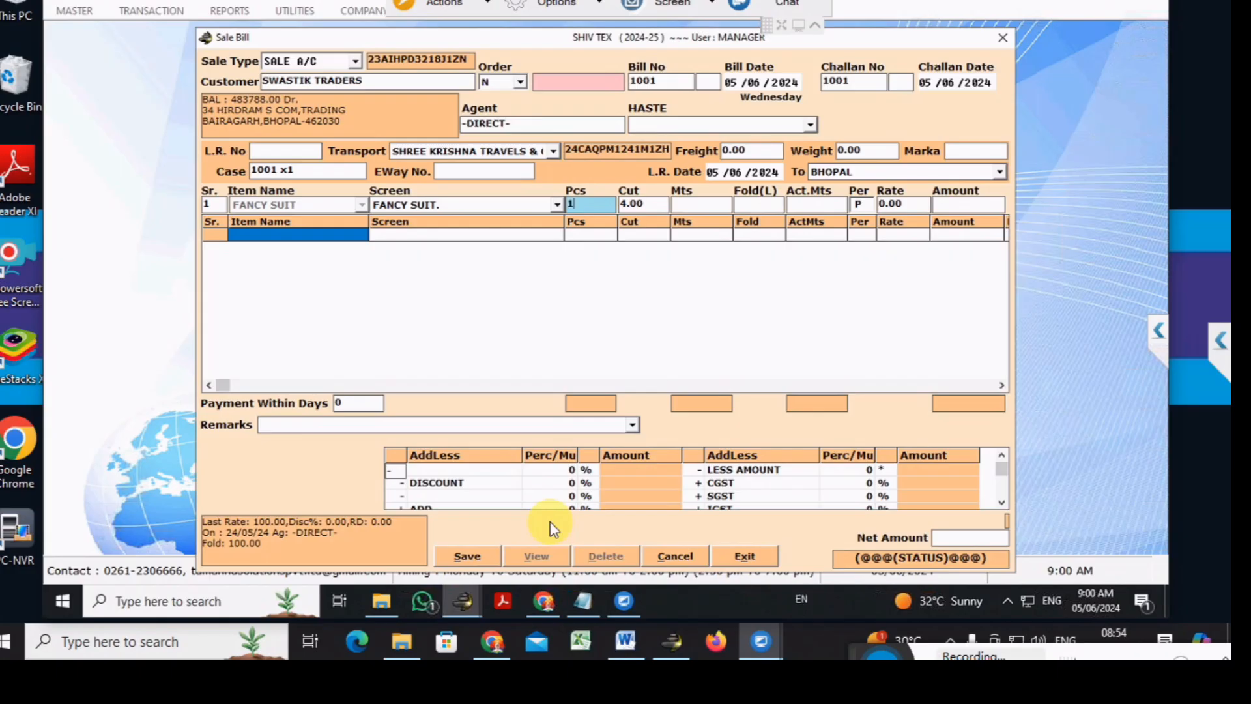
pyautogui.write('01')
pyautogui.press('Return')
pyautogui.press('Return')
pyautogui.press('Return')
pyautogui.press('Return')
pyautogui.press('Return')
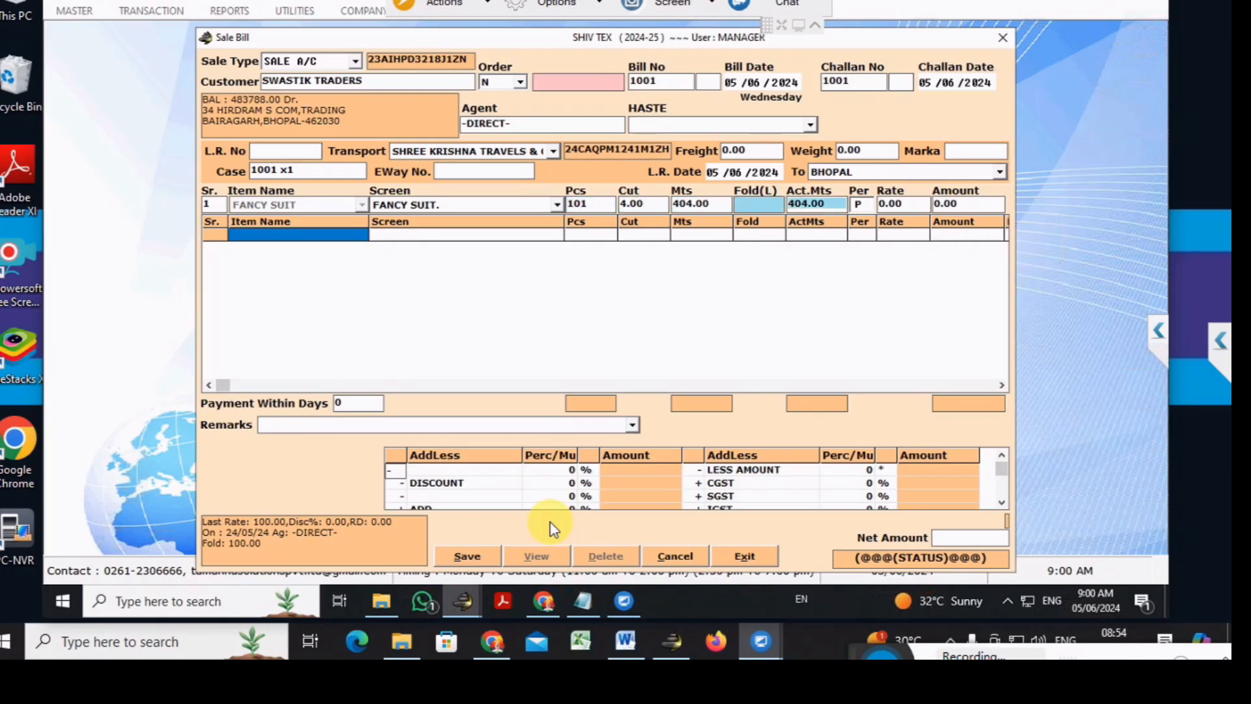
# Set the item's rate to 505 and accept the default discount, charges and 5% GST
pyautogui.write('505')
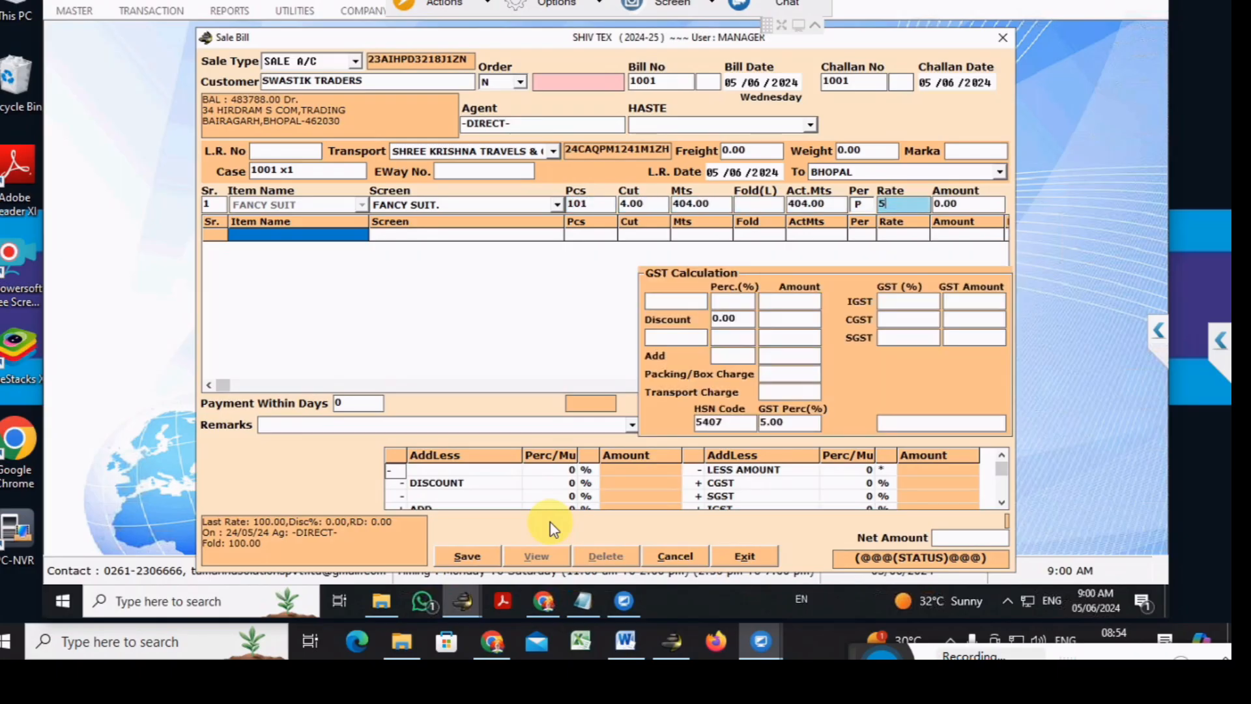
pyautogui.press('Return')
pyautogui.press('Return')
pyautogui.press('Return')
pyautogui.press('Return')
pyautogui.press('Return')
pyautogui.press('Return')
pyautogui.press('Return')
pyautogui.press('Return')
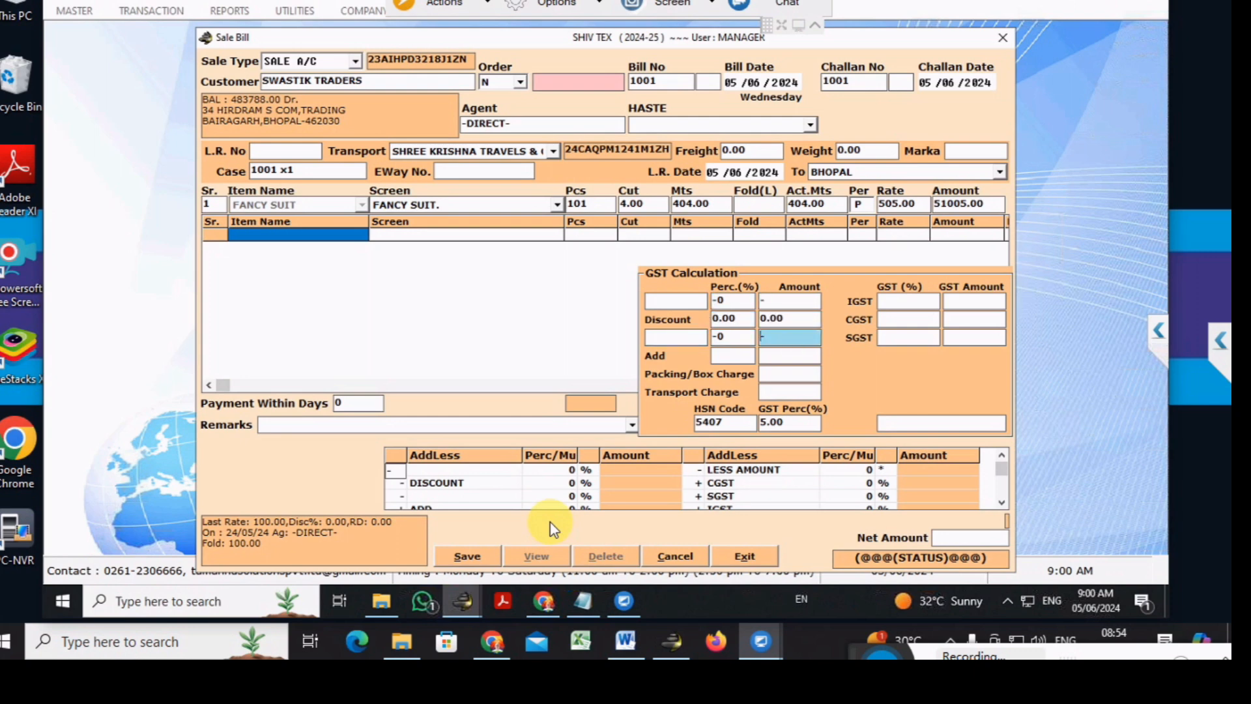
pyautogui.press('Return')
pyautogui.press('Return')
pyautogui.press('Return')
pyautogui.press('Return')
pyautogui.press('Return')
pyautogui.press('Return')
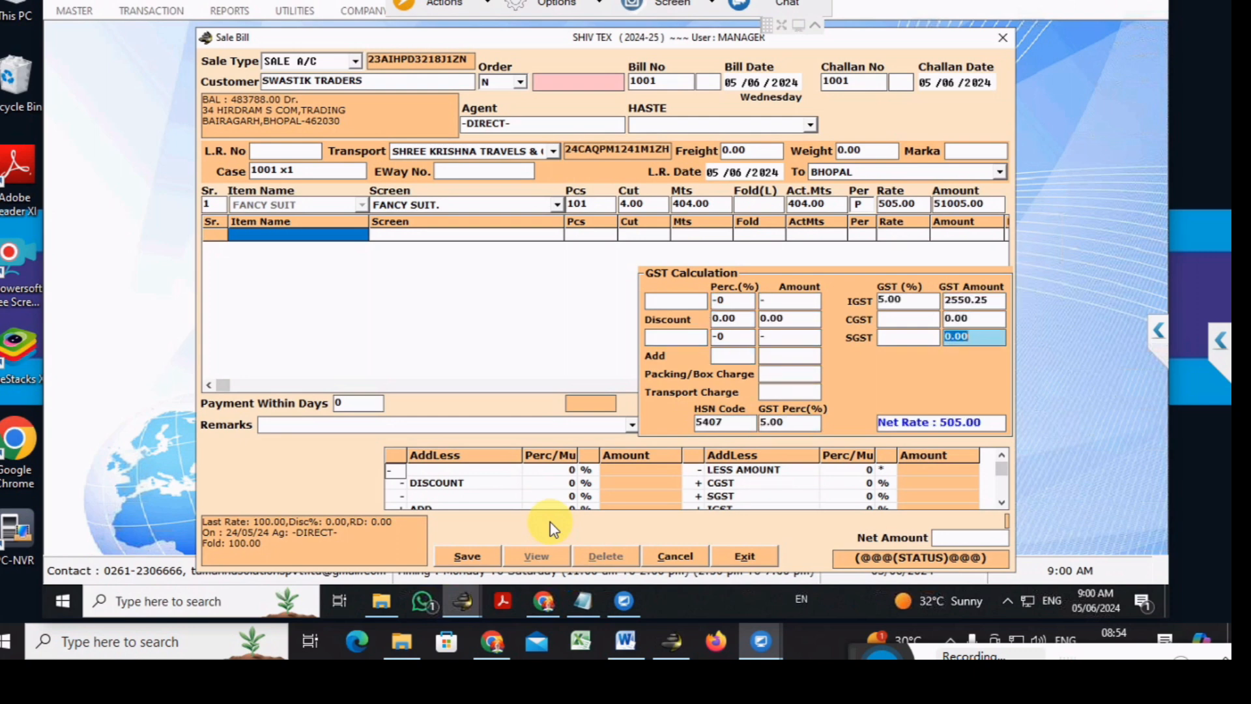
# Add the item line to the bill, save the bill, and acknowledge the save
pyautogui.press('Return')
pyautogui.press('Return')
pyautogui.press('Return')
pyautogui.press('Return')
pyautogui.press('Return')
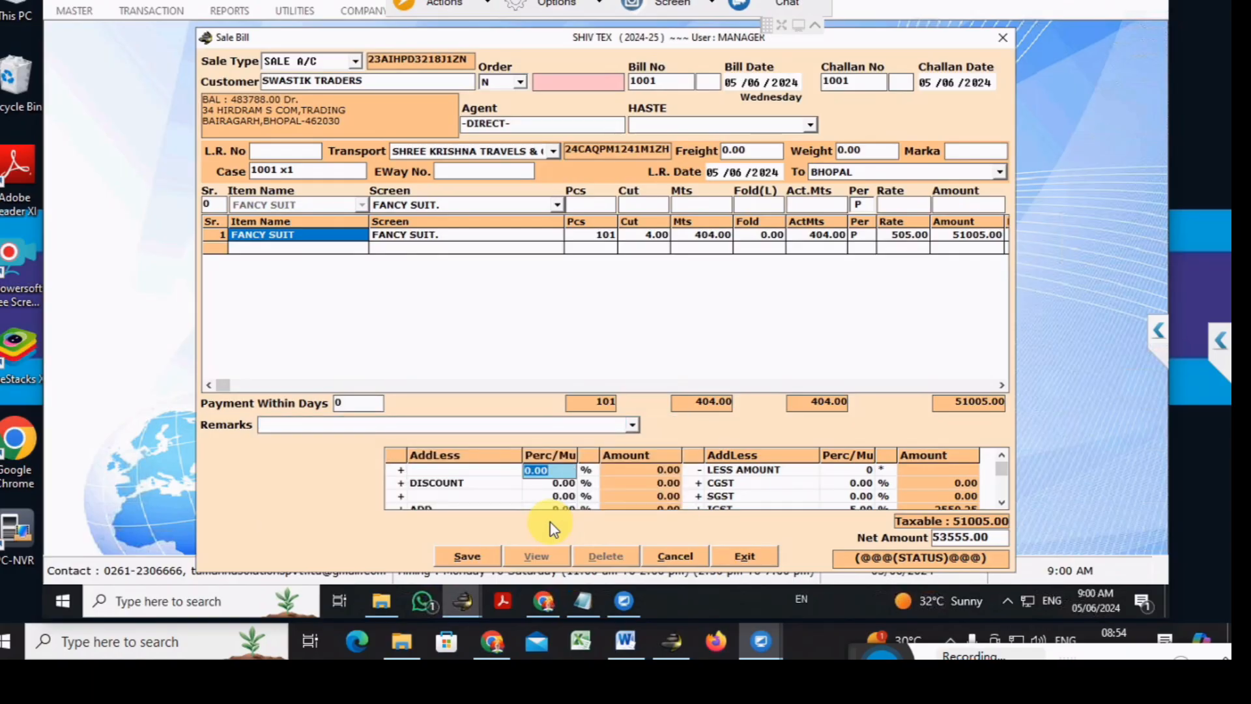
pyautogui.hotkey('alt', 's')
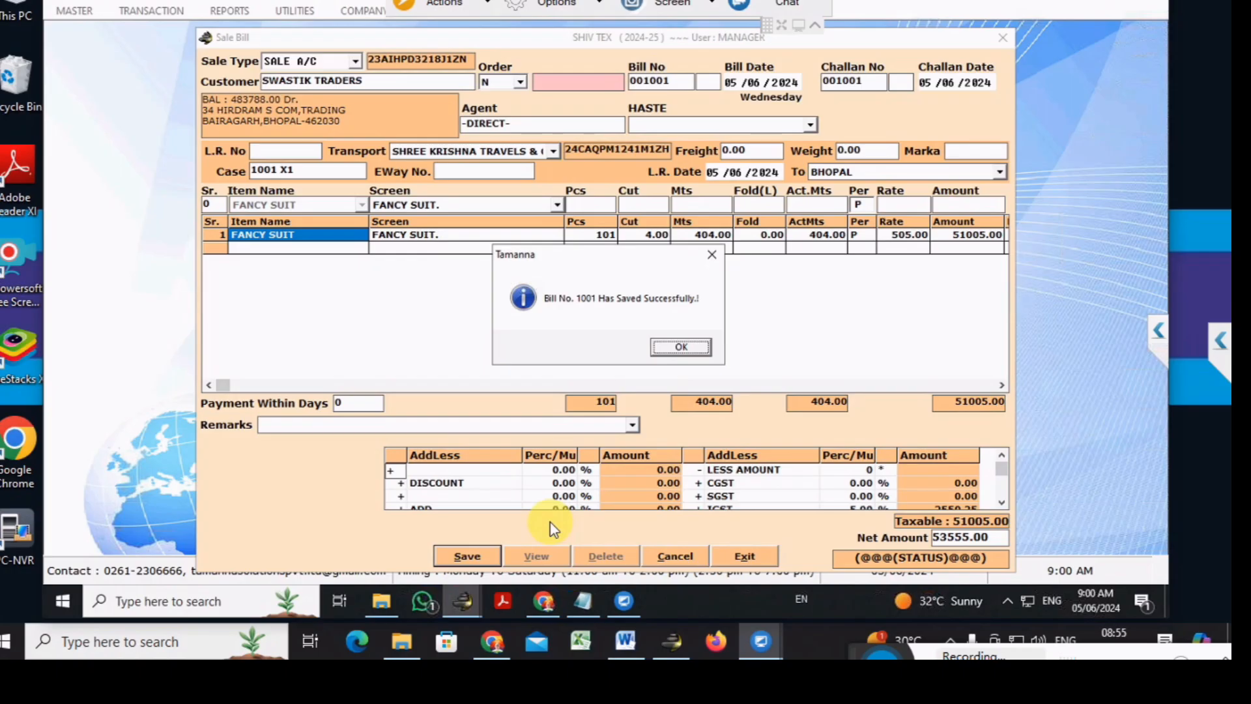
pyautogui.press('Return')
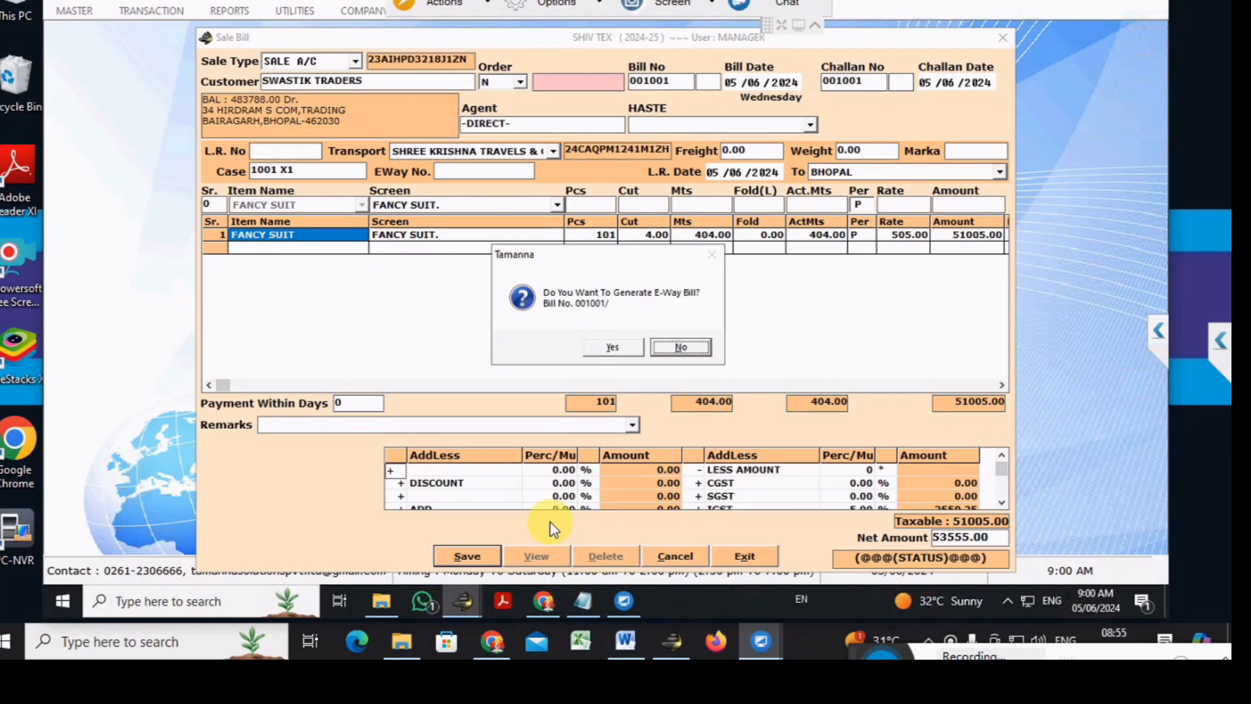
# Generate the e-way bill for bill 1001 and acknowledge the response
pyautogui.press('Left')
pyautogui.press('Return')
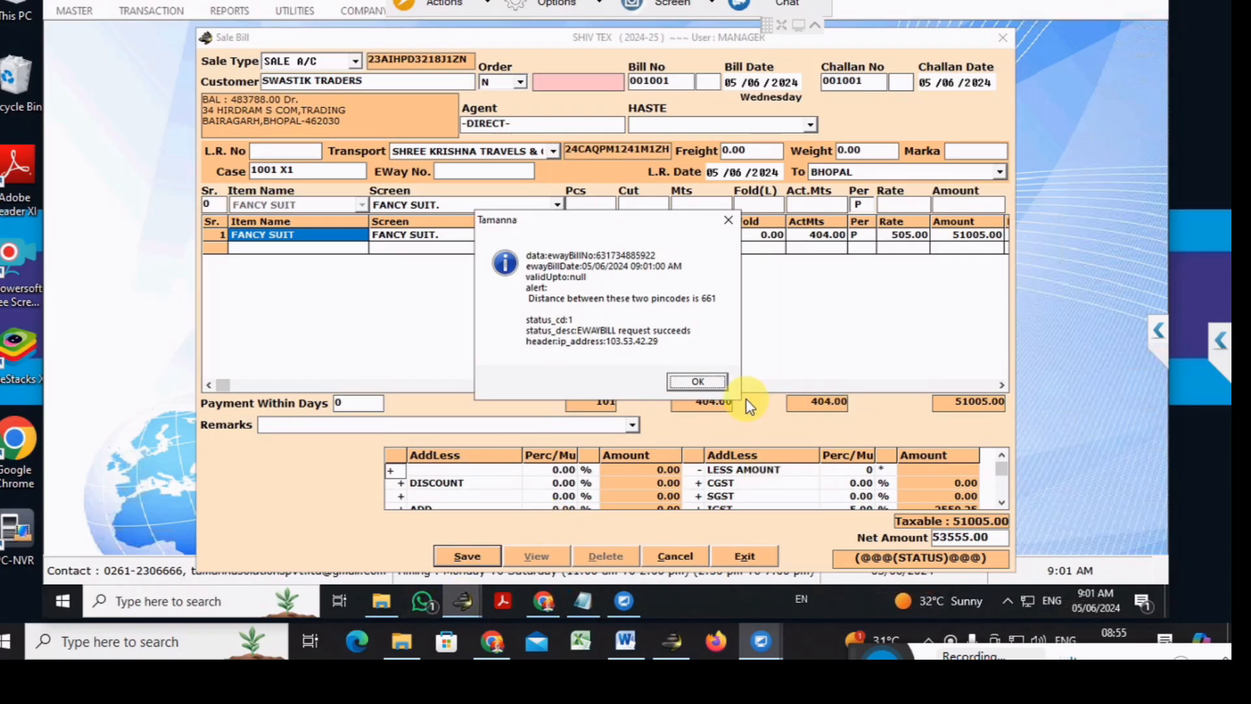
pyautogui.click(710, 382)
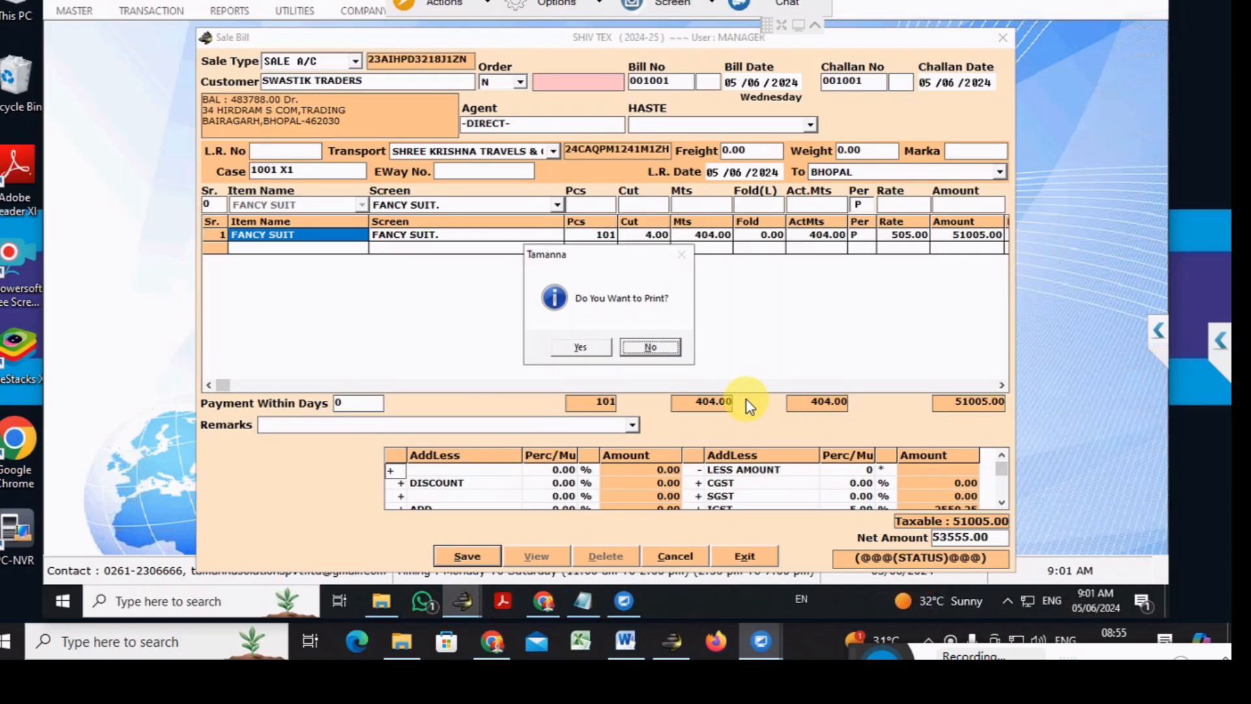
# Accept printing for the saved bill, preview its e-way bill, and review the whole page
pyautogui.press('Return')
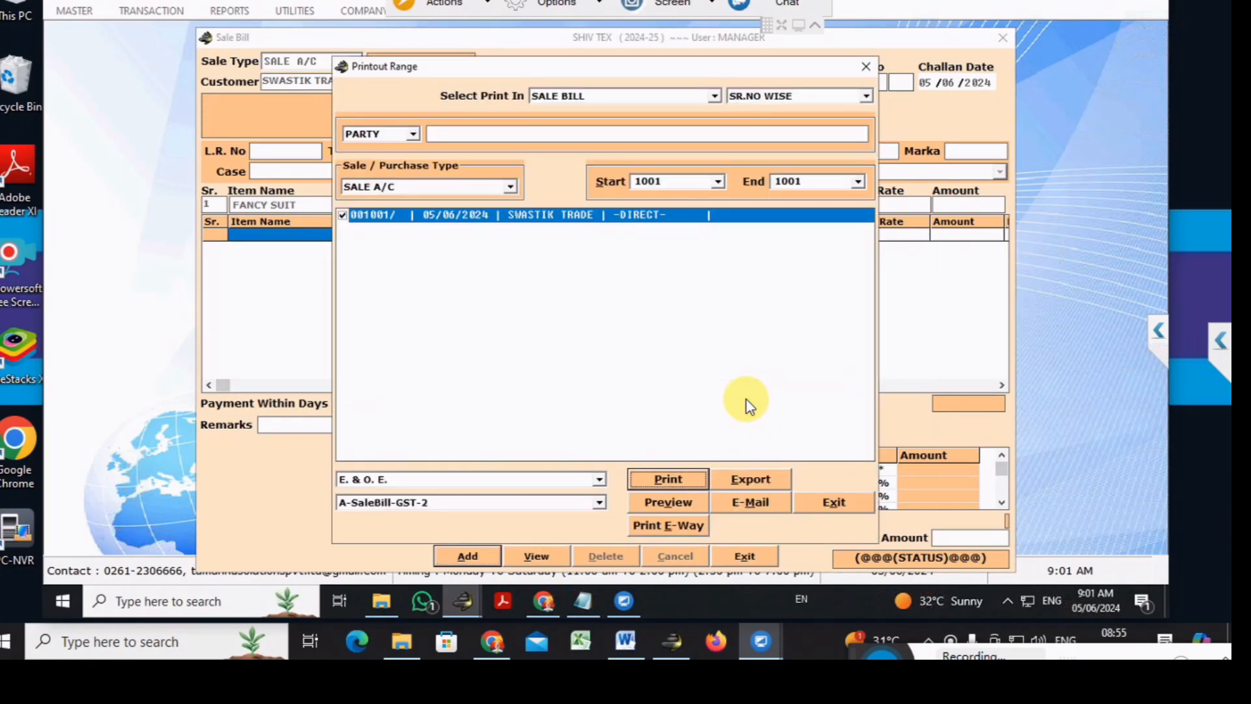
pyautogui.click(663, 528)
pyautogui.click(664, 528)
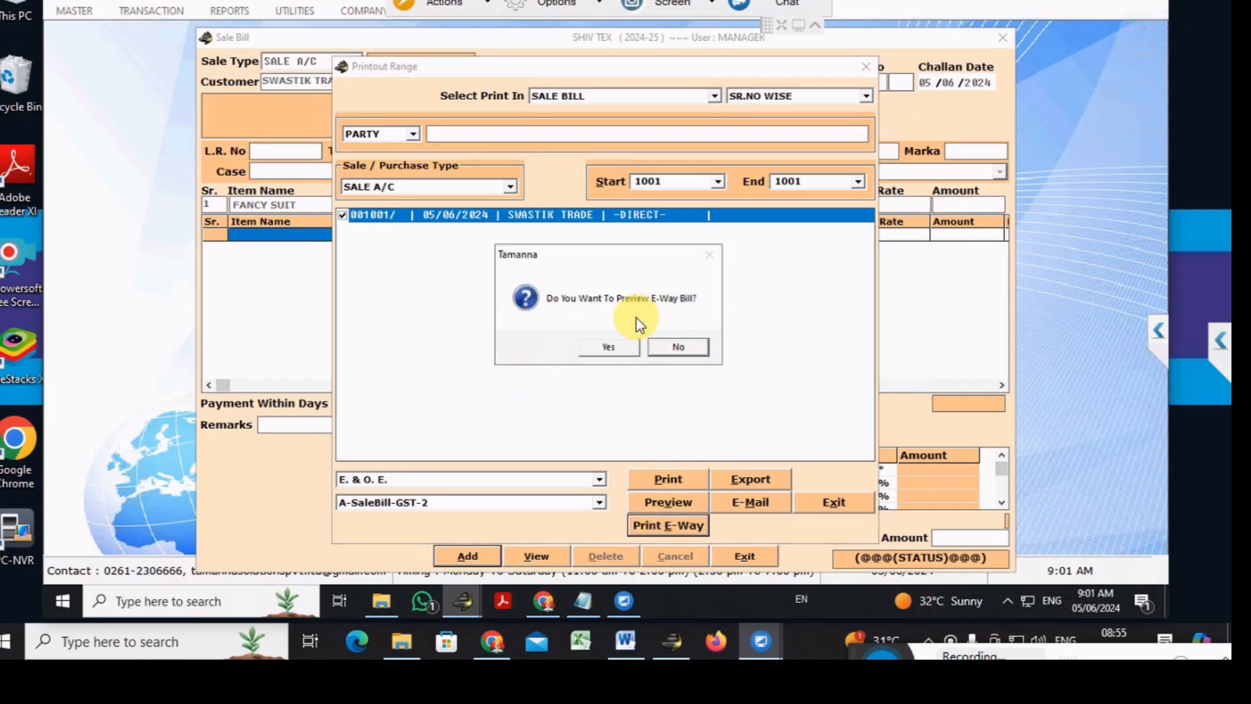
pyautogui.click(606, 352)
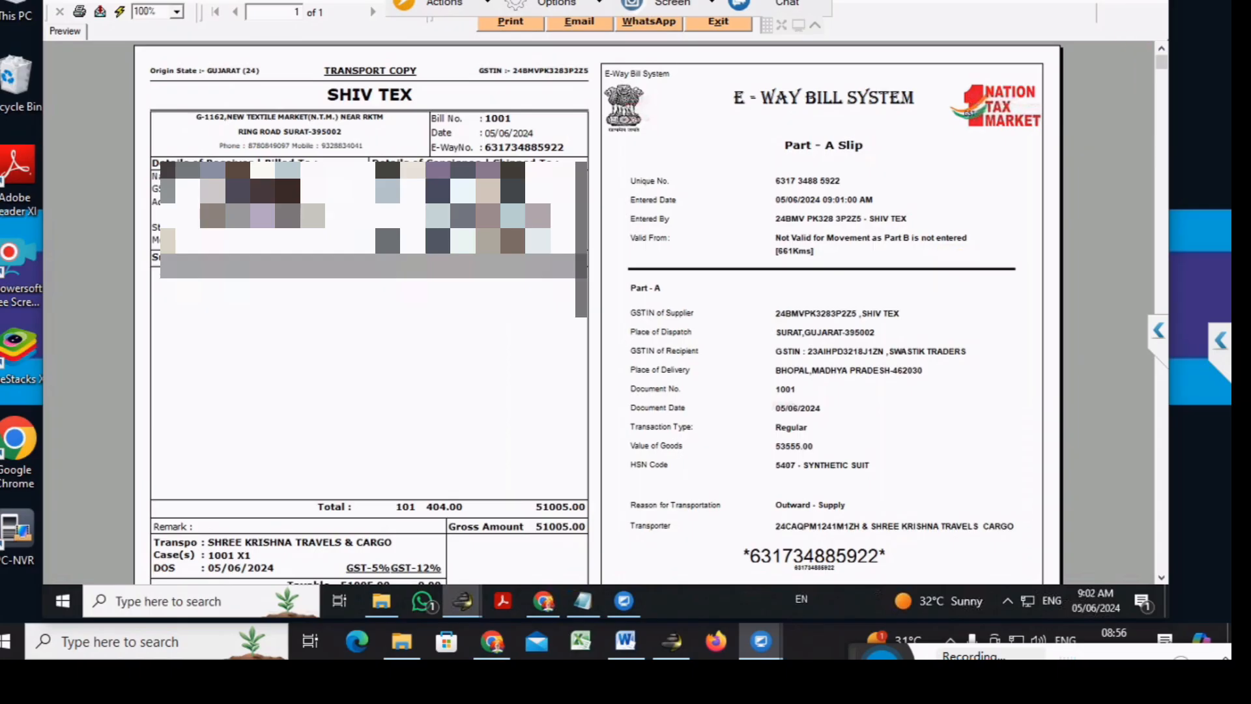
pyautogui.scroll(-3, 857, 380)
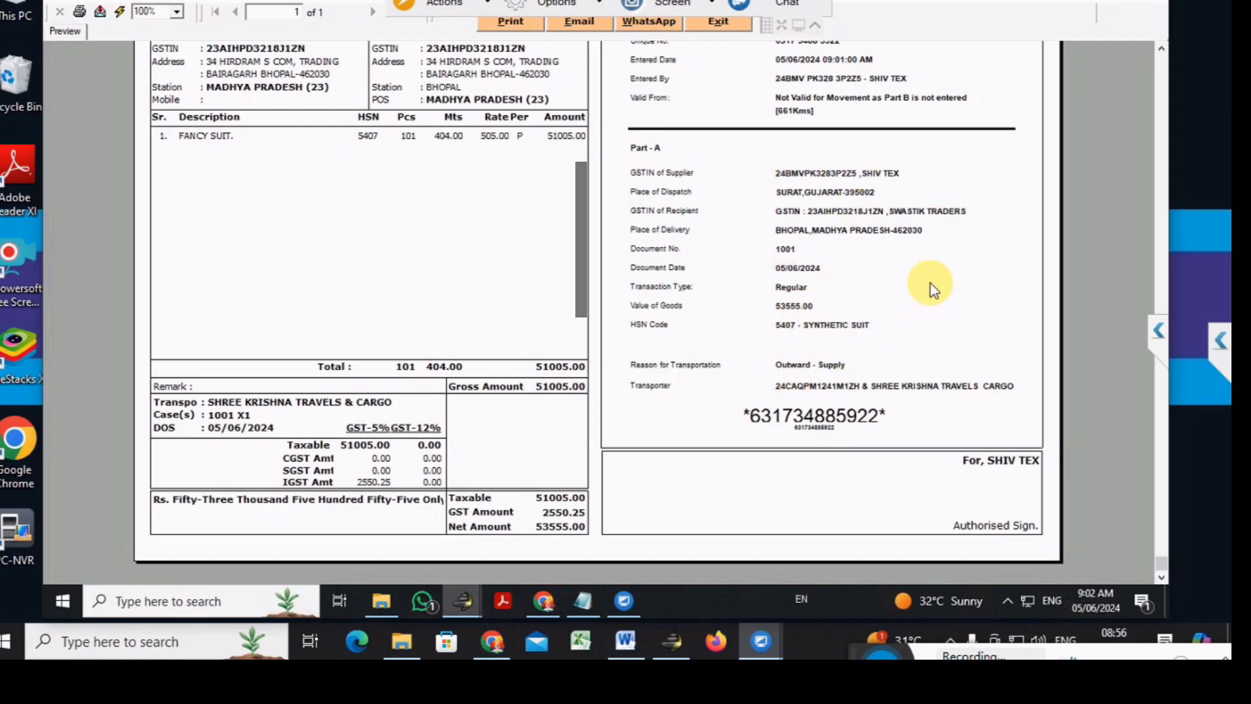
pyautogui.scroll(3, 930, 283)
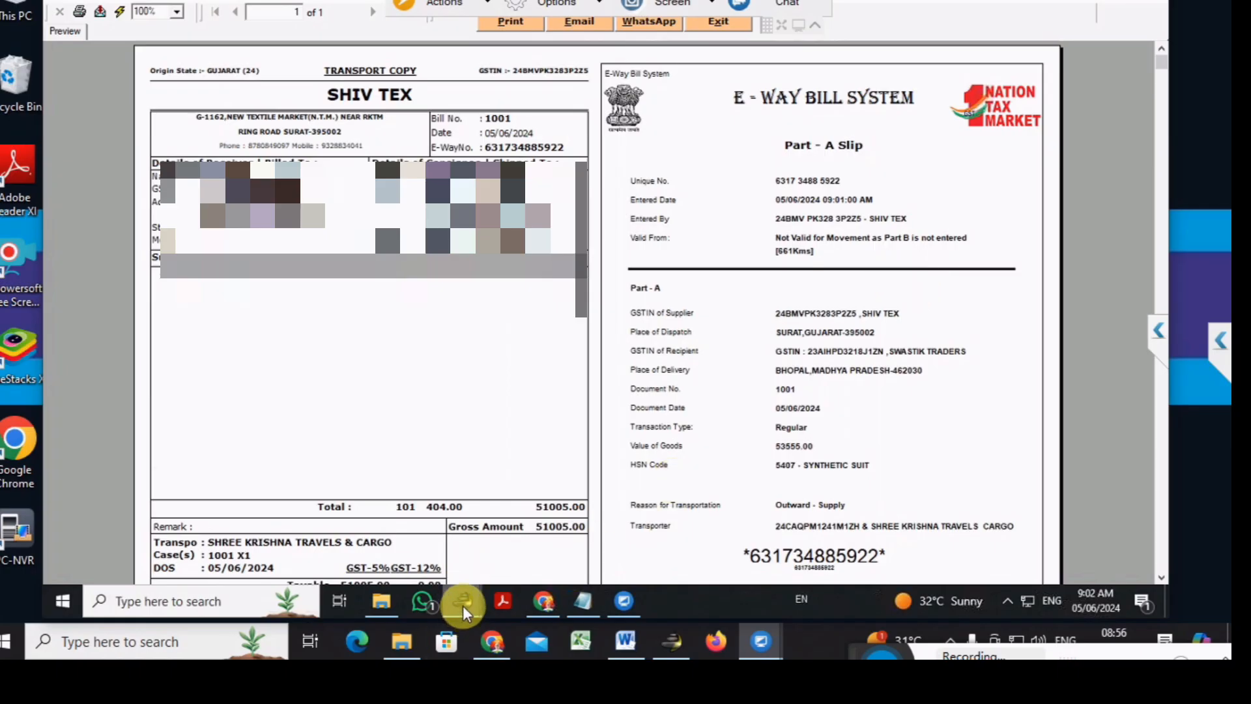
# Return to the main SHIV TEX window and open the Account Master
pyautogui.moveTo(464, 597)
pyautogui.click(271, 533)
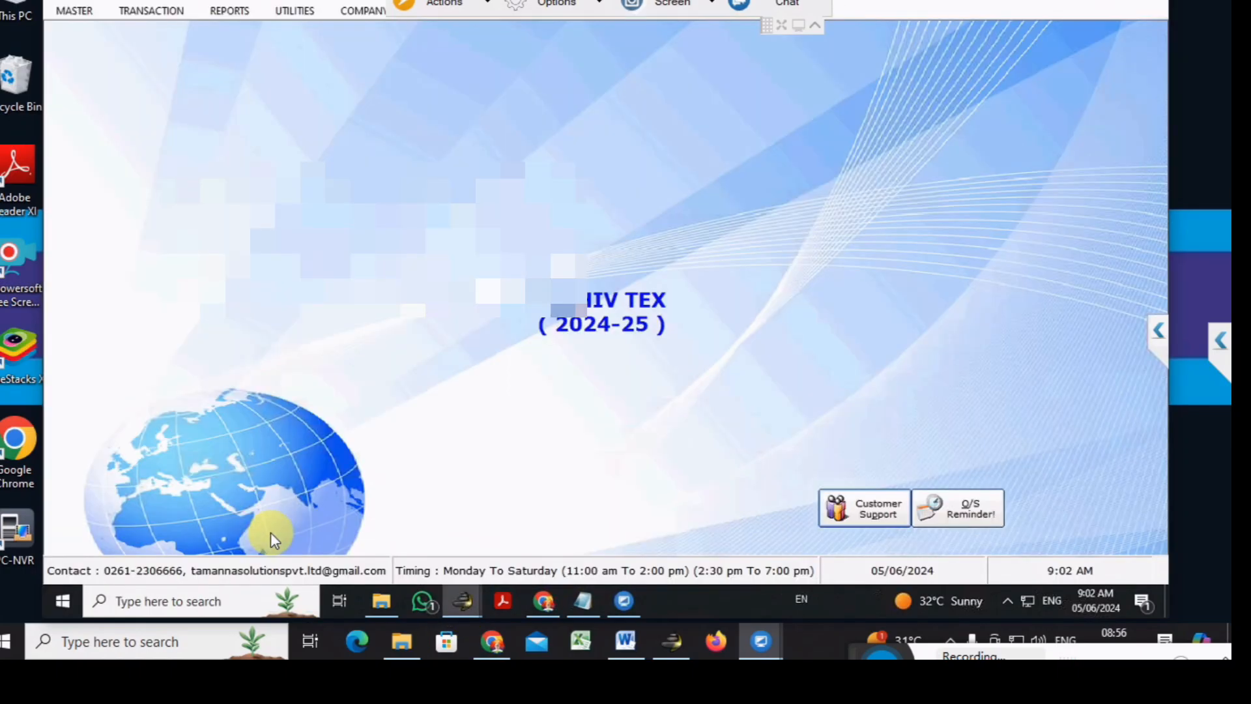
pyautogui.hotkey('alt', 'm')
pyautogui.press('Return')
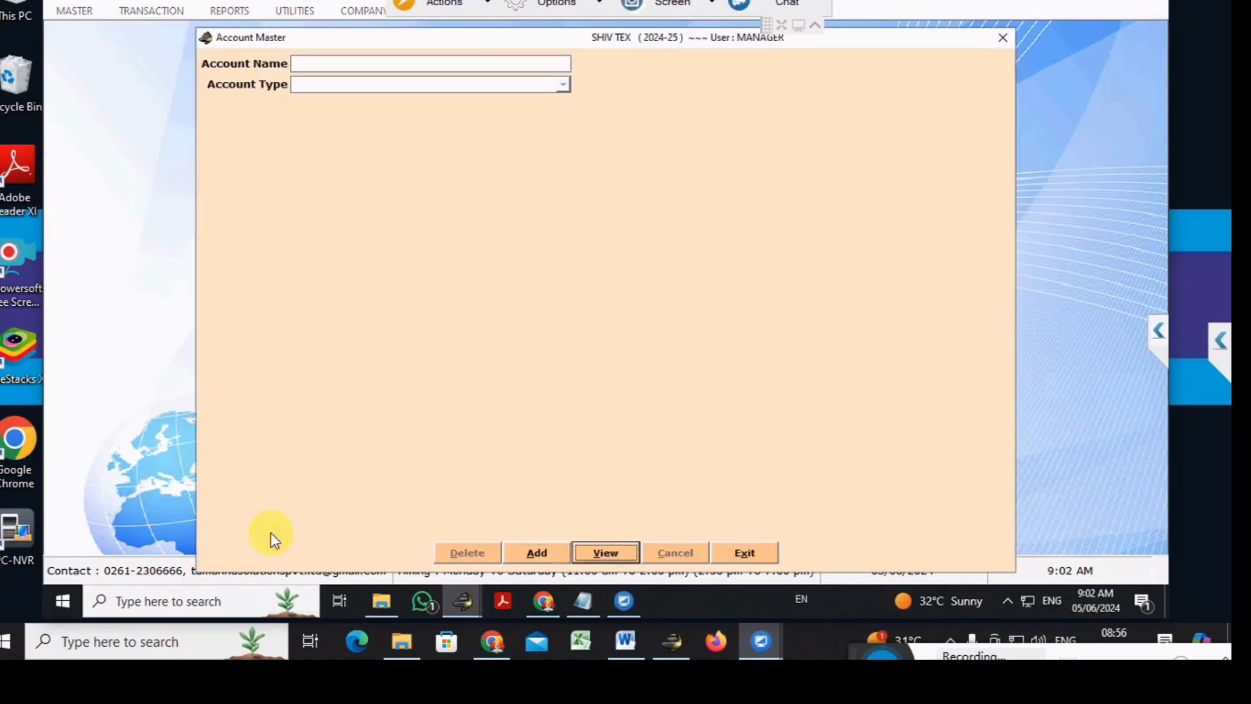
pyautogui.press('Return')
pyautogui.write('swas')
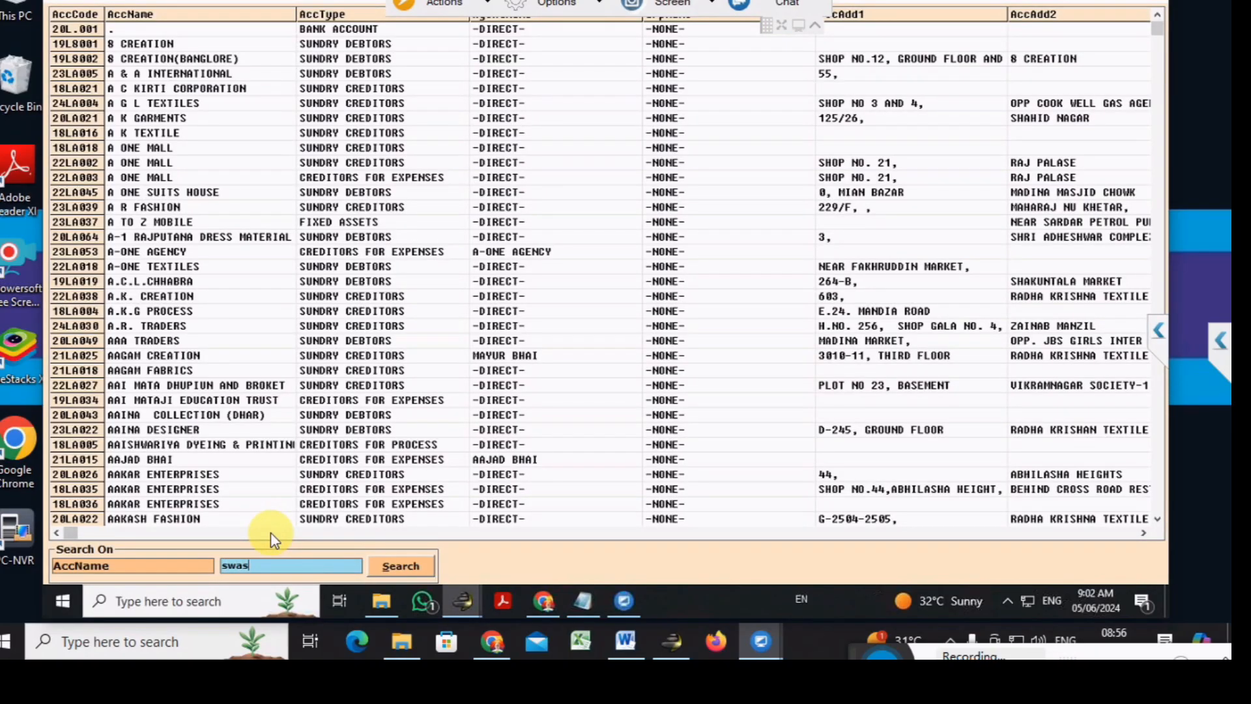
pyautogui.press('Return')
pyautogui.press('Down')
pyautogui.press('Down')
pyautogui.press('Down')
pyautogui.press('Down')
pyautogui.press('Down')
pyautogui.press('Down')
pyautogui.press('Down')
pyautogui.press('Down')
pyautogui.press('Down')
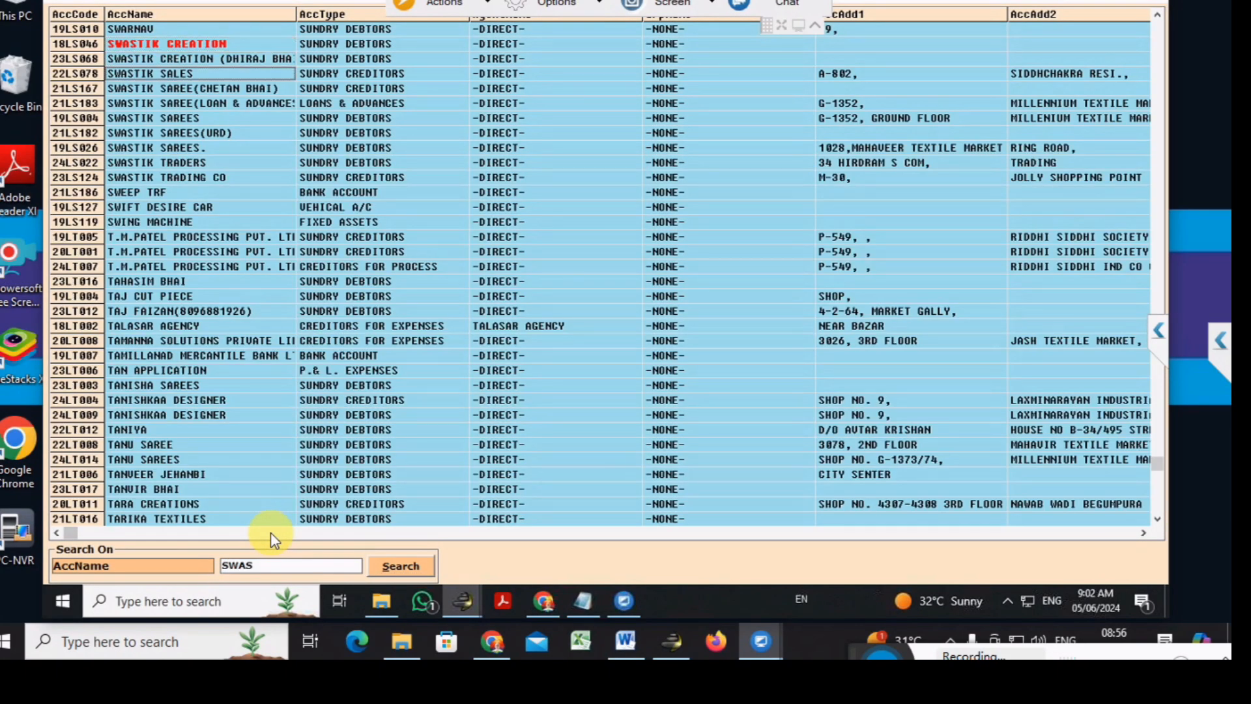
pyautogui.press('Return')
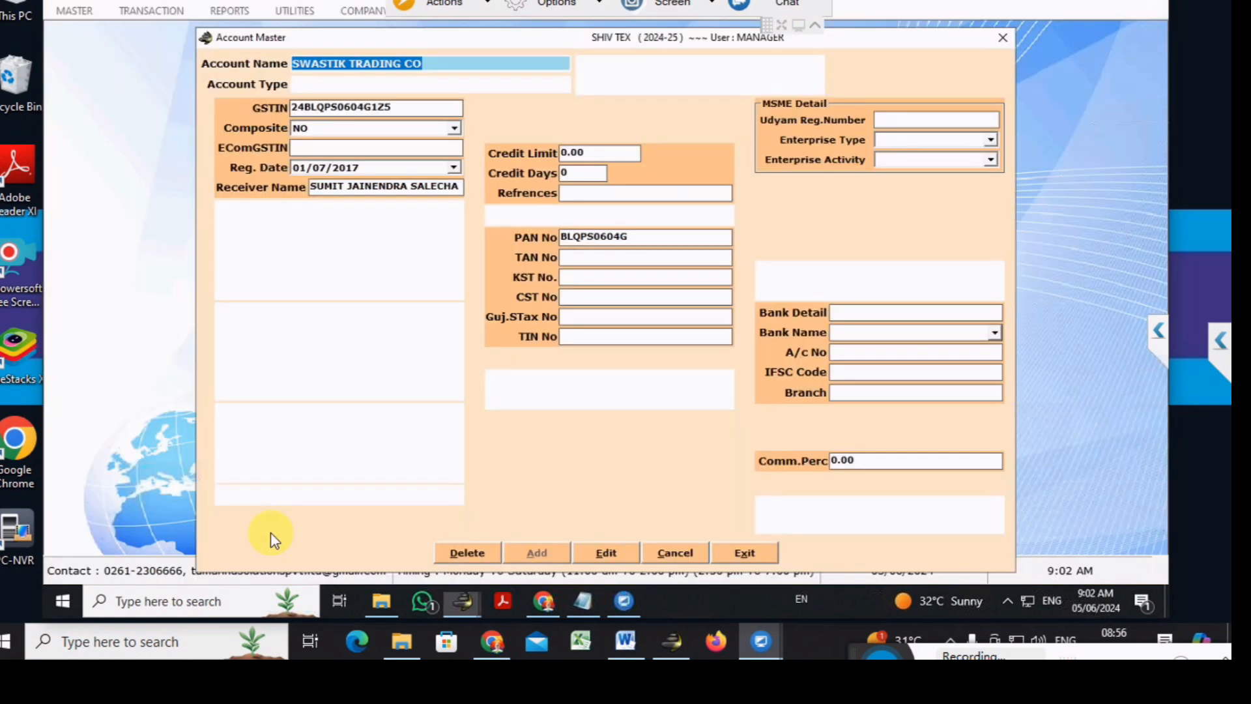
pyautogui.press('Escape')
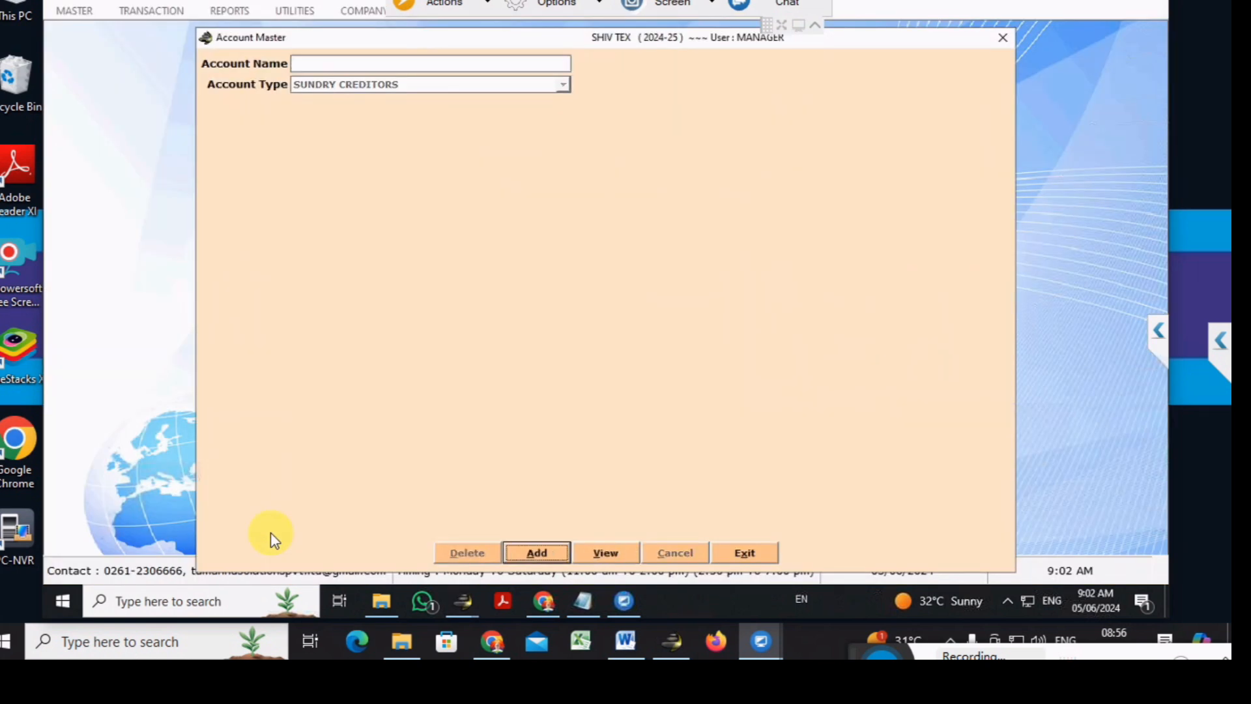
# Search the accounts by name for "swastik", open the SWASTIK TRADERS record to review its details, and exit the Account Master
pyautogui.press('Escape')
pyautogui.write('swastik')
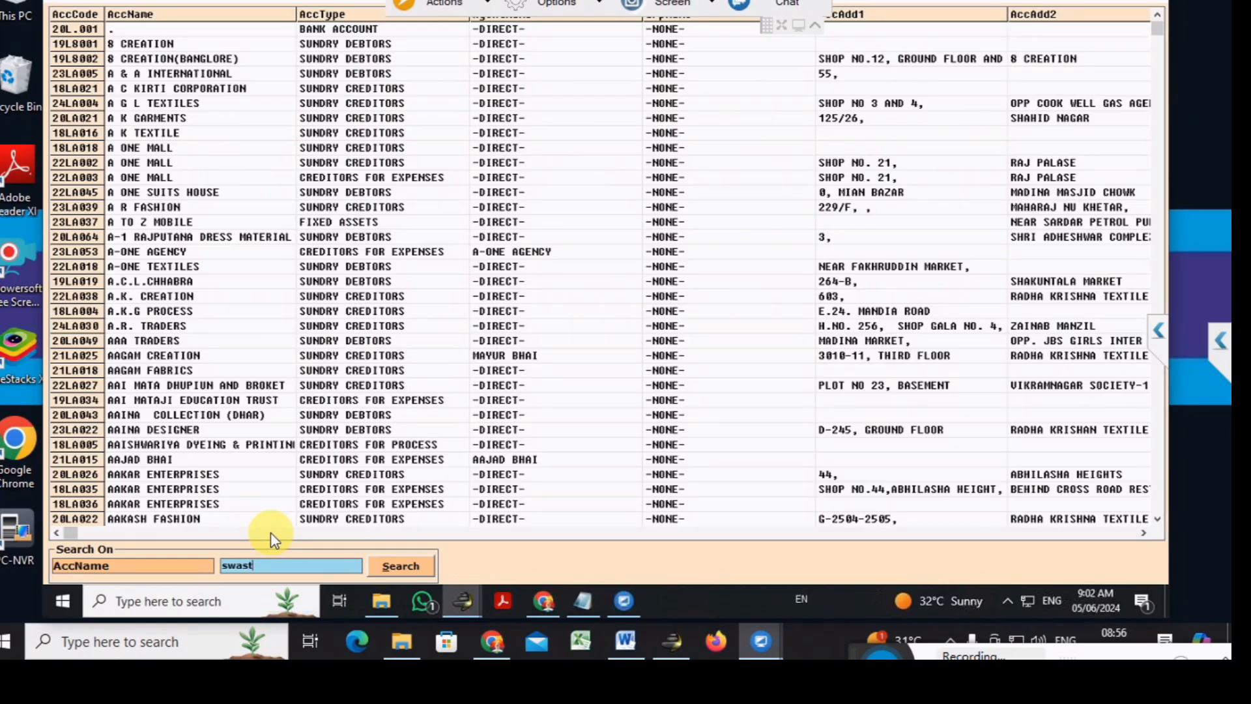
pyautogui.press('Tab')
pyautogui.press('Return')
pyautogui.press('Down')
pyautogui.press('Down')
pyautogui.press('Down')
pyautogui.press('Down')
pyautogui.press('Down')
pyautogui.press('Down')
pyautogui.press('Down')
pyautogui.press('Down')
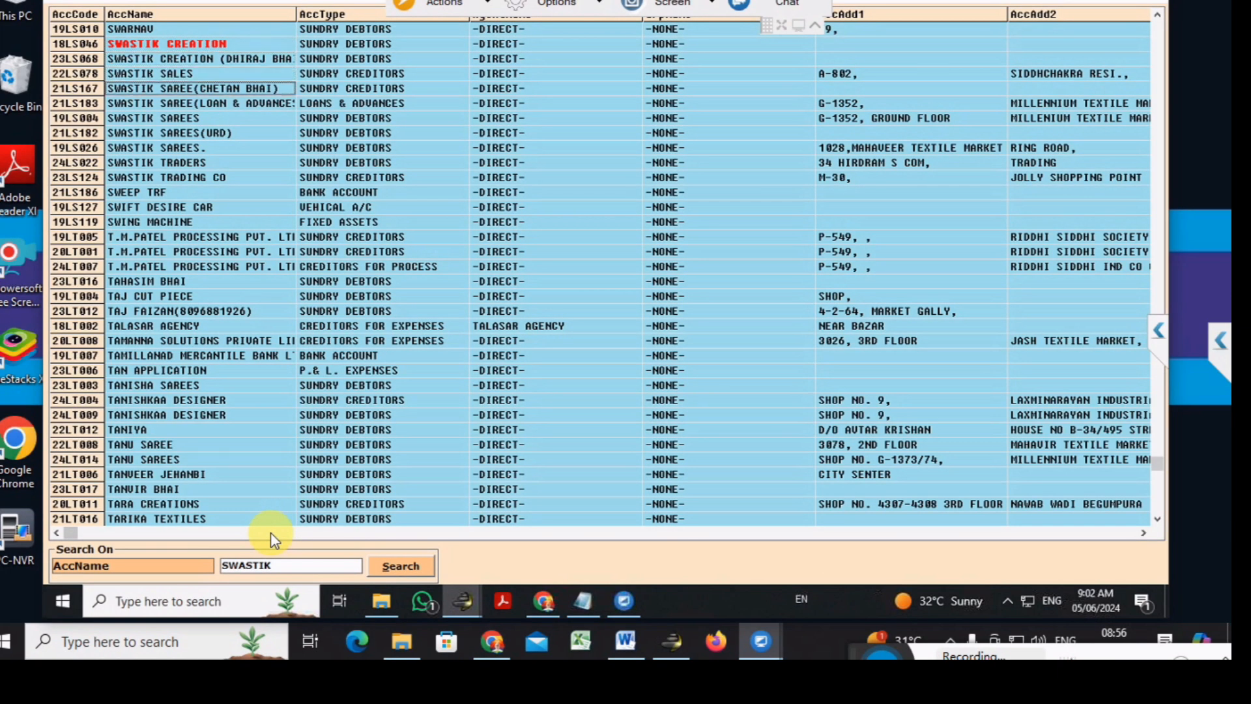
pyautogui.press('Return')
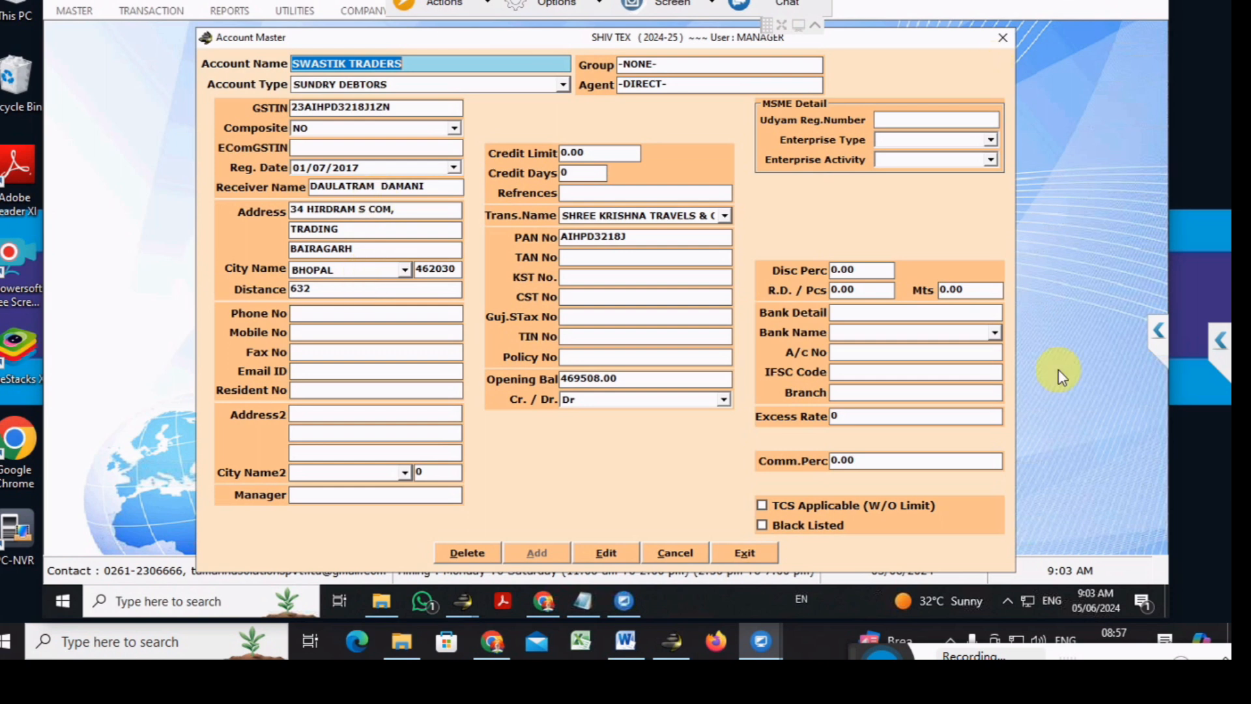
pyautogui.click(746, 554)
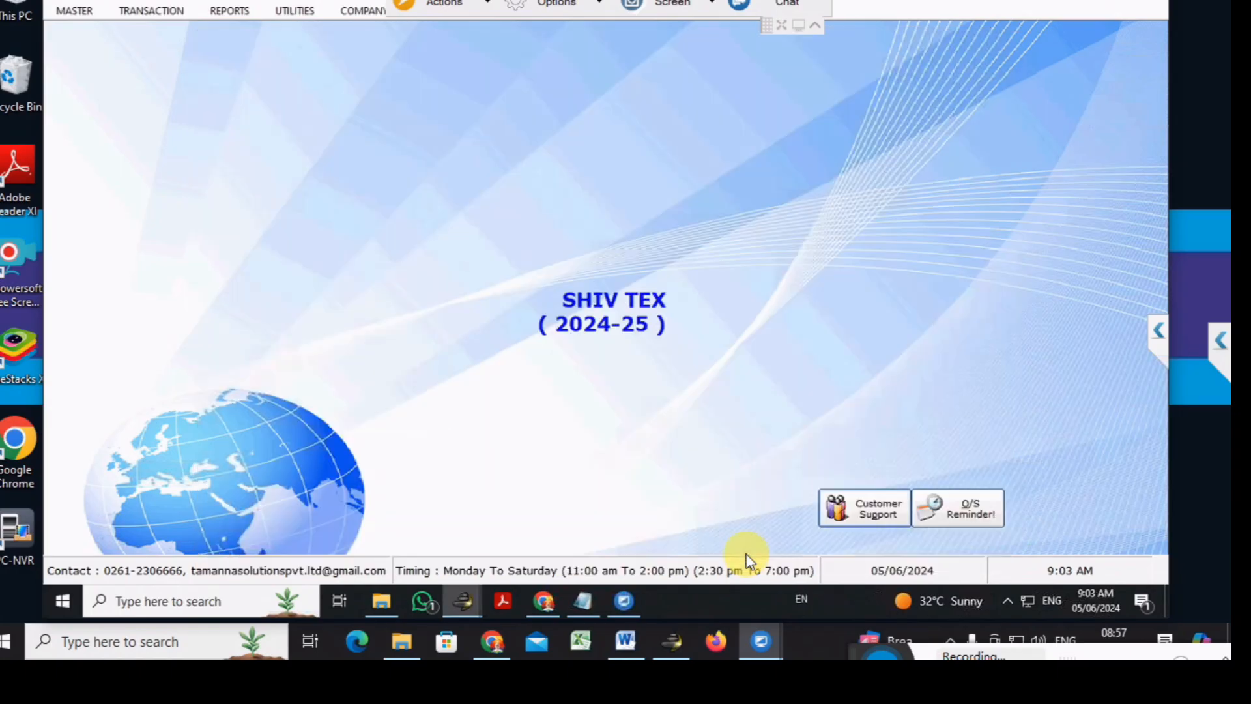
# Open the Generate E-Way Bill function from the GST reports
pyautogui.click(228, 12)
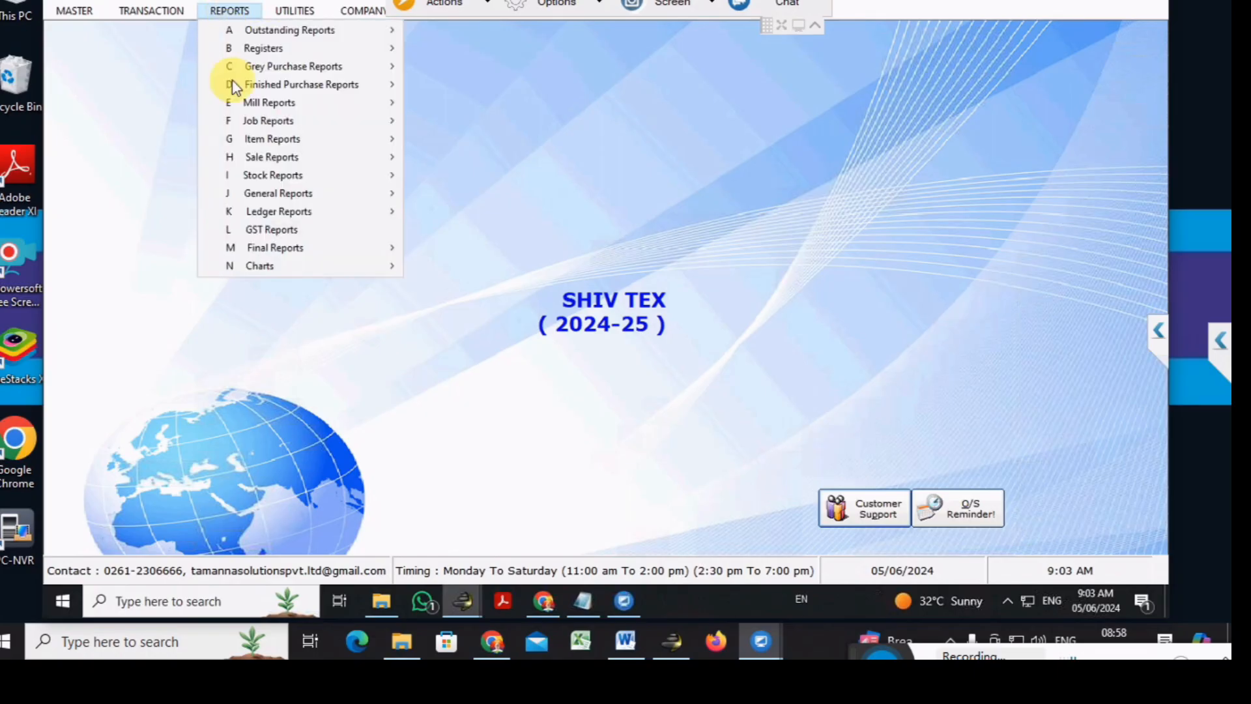
pyautogui.click(279, 230)
pyautogui.press('Down')
pyautogui.press('Down')
pyautogui.press('Down')
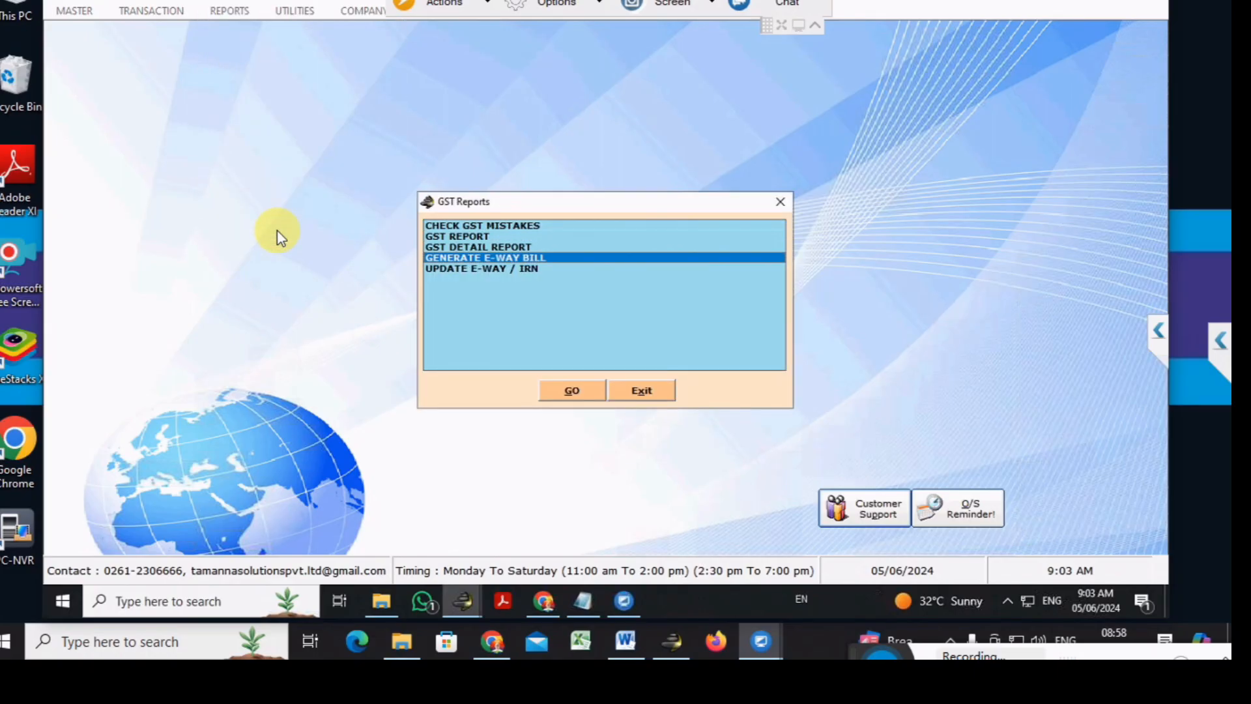
pyautogui.press('Return')
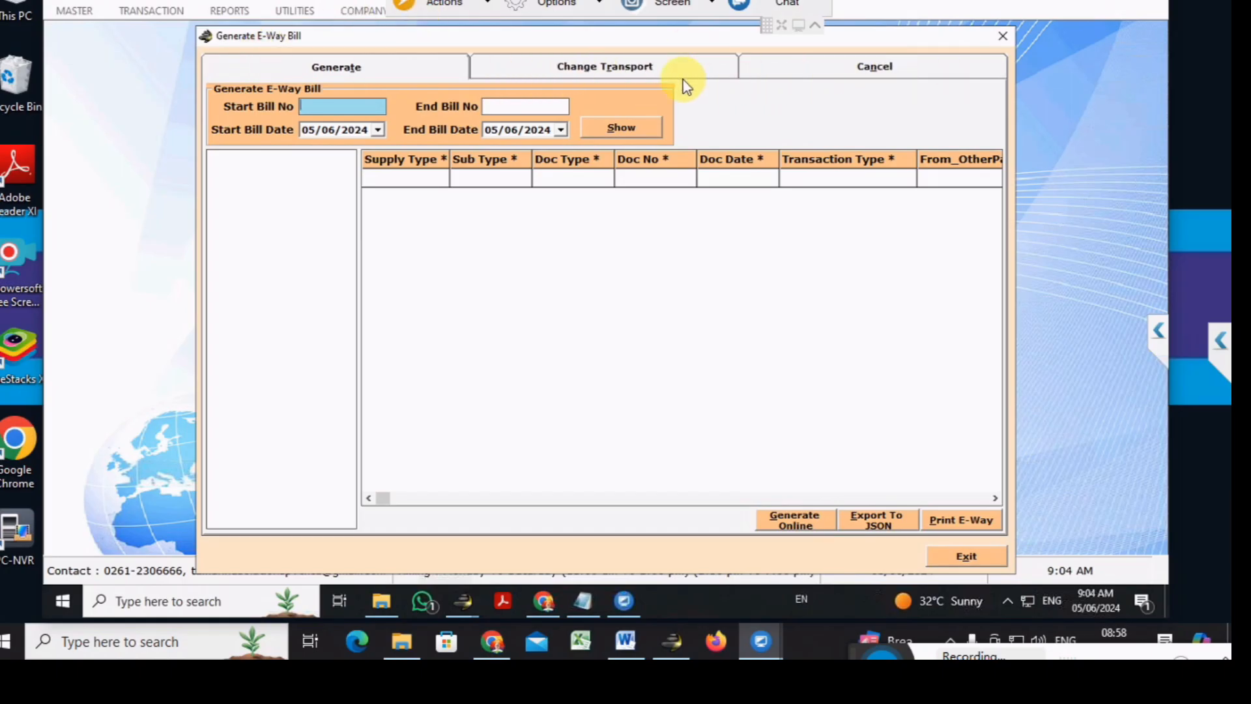
# Load bill 1001 for changing the transporter on its e-way bill
pyautogui.click(592, 70)
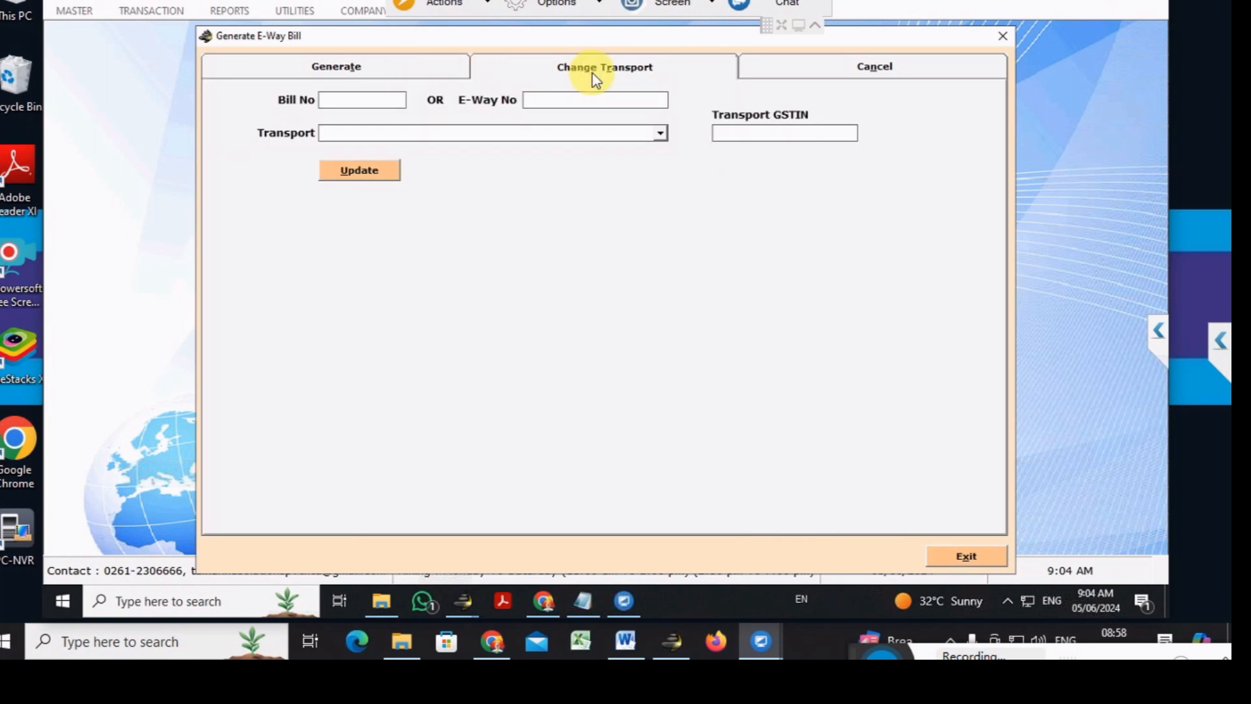
pyautogui.click(381, 101)
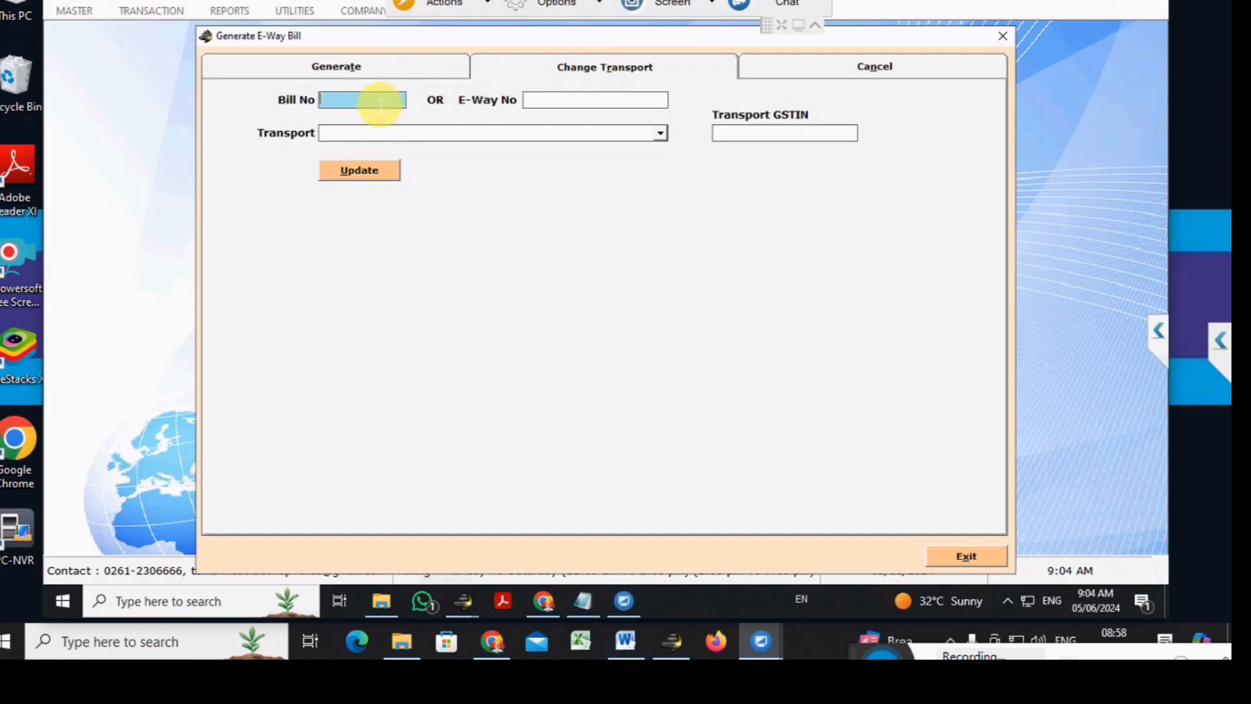
pyautogui.write('1001')
pyautogui.press('Return')
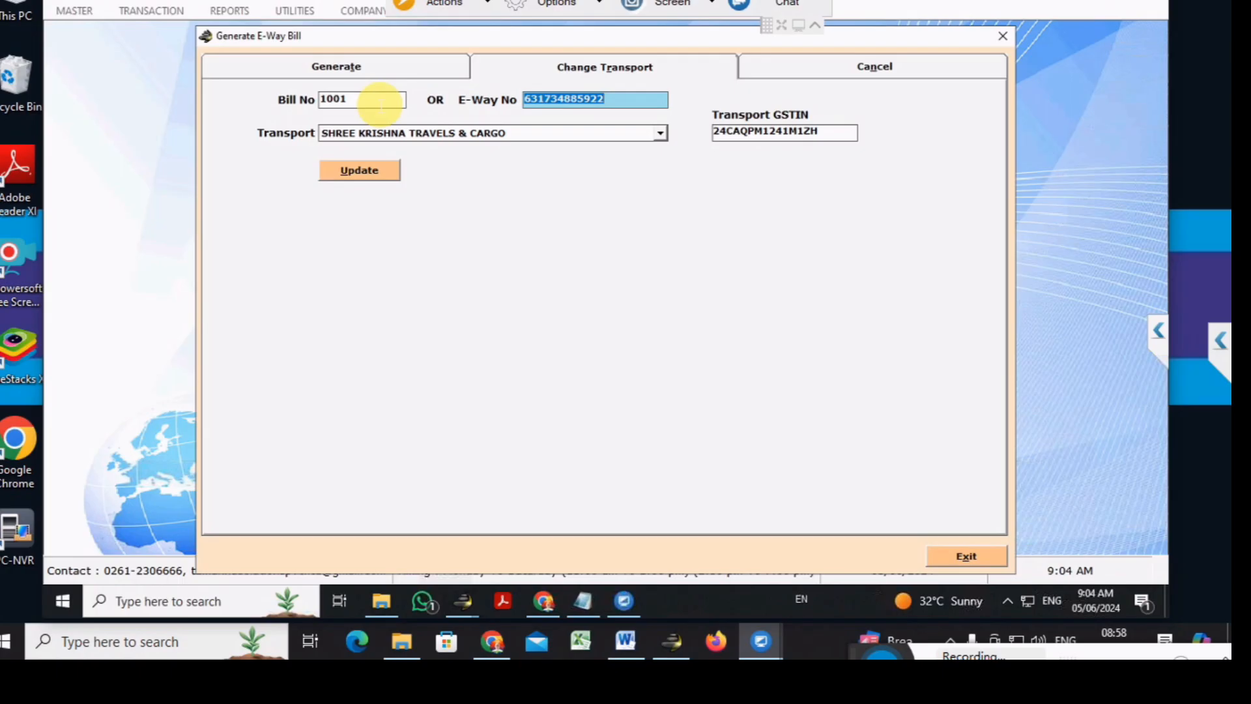
# Set the transport to SHREE LUCKY XPS SERVICES, update the e-way bill, and acknowledge the response
pyautogui.press('Return')
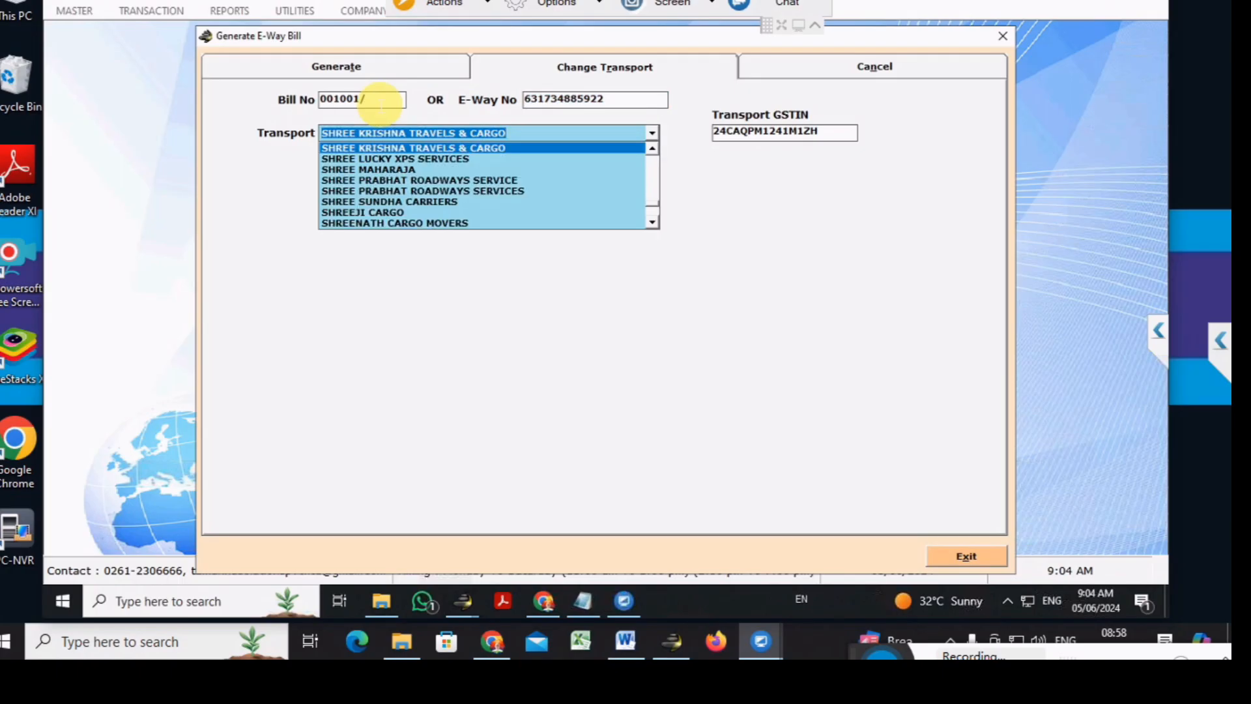
pyautogui.press('Down')
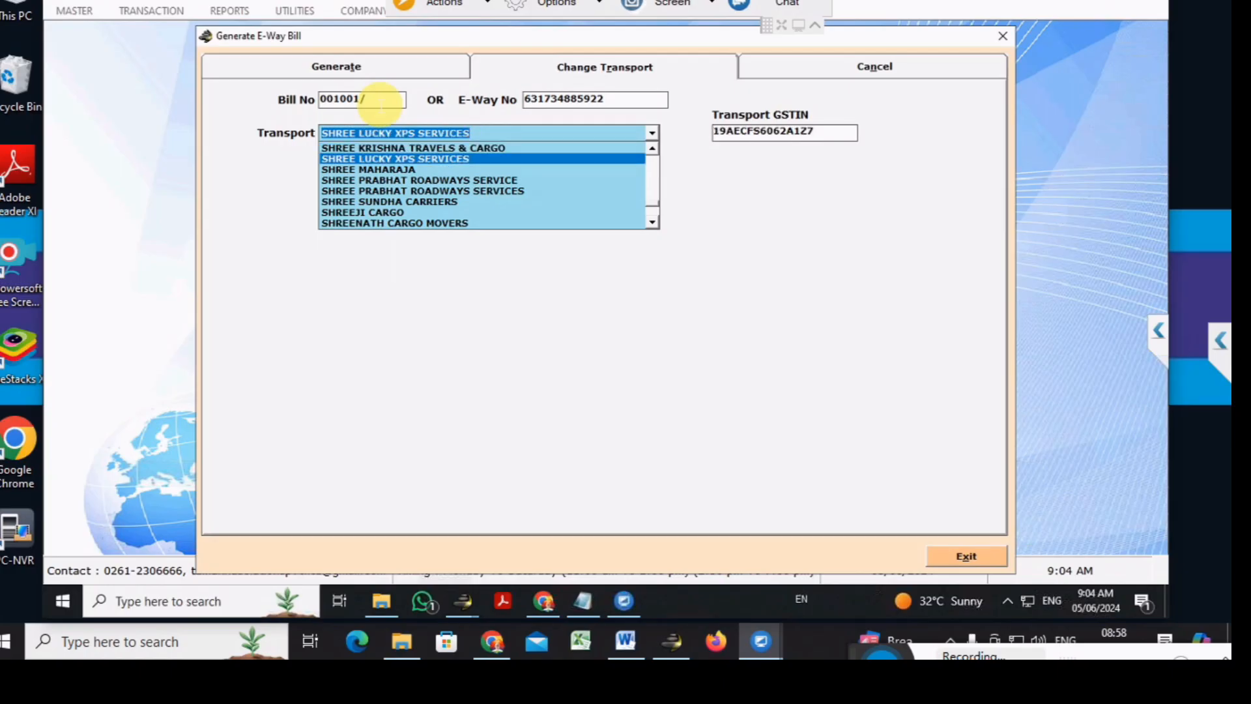
pyautogui.press('Return')
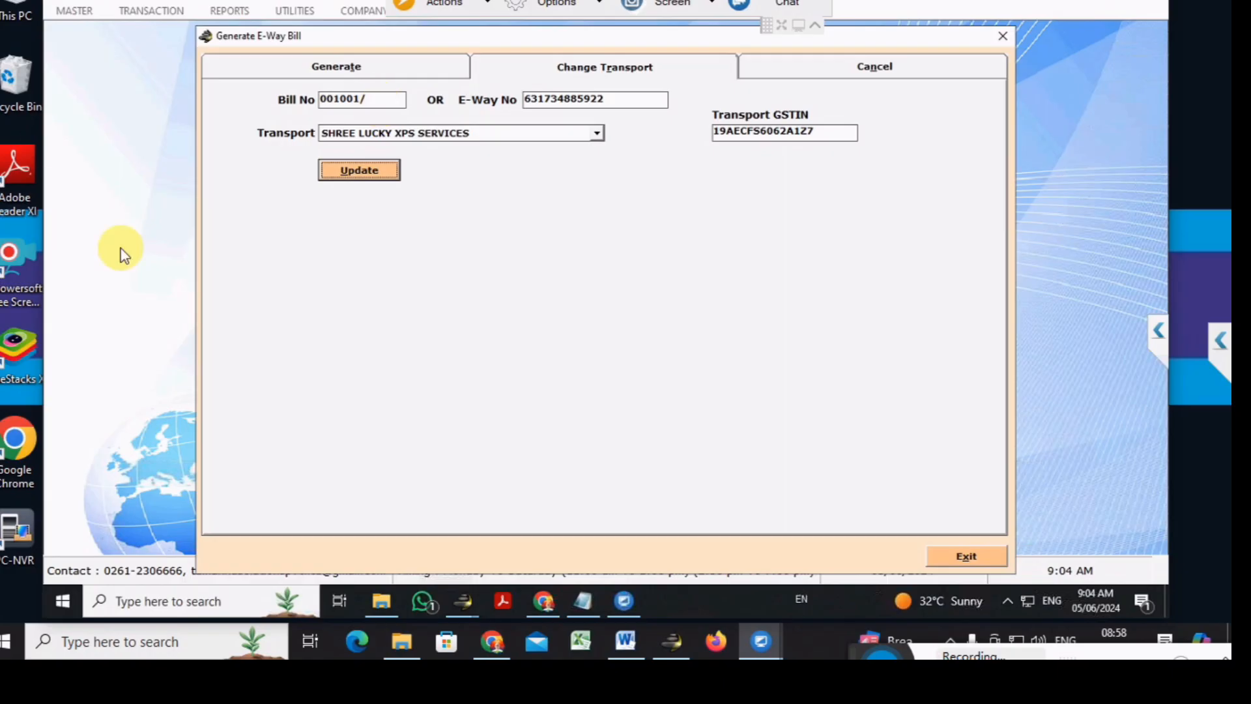
pyautogui.click(341, 171)
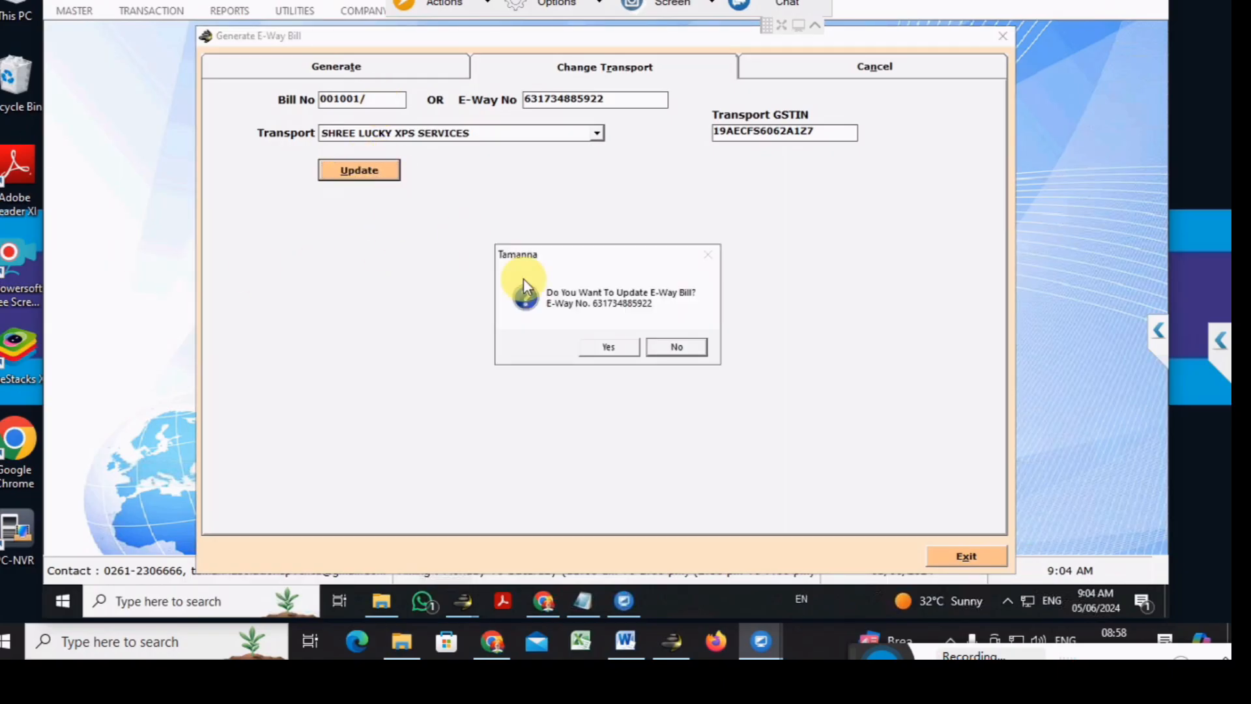
pyautogui.click(608, 346)
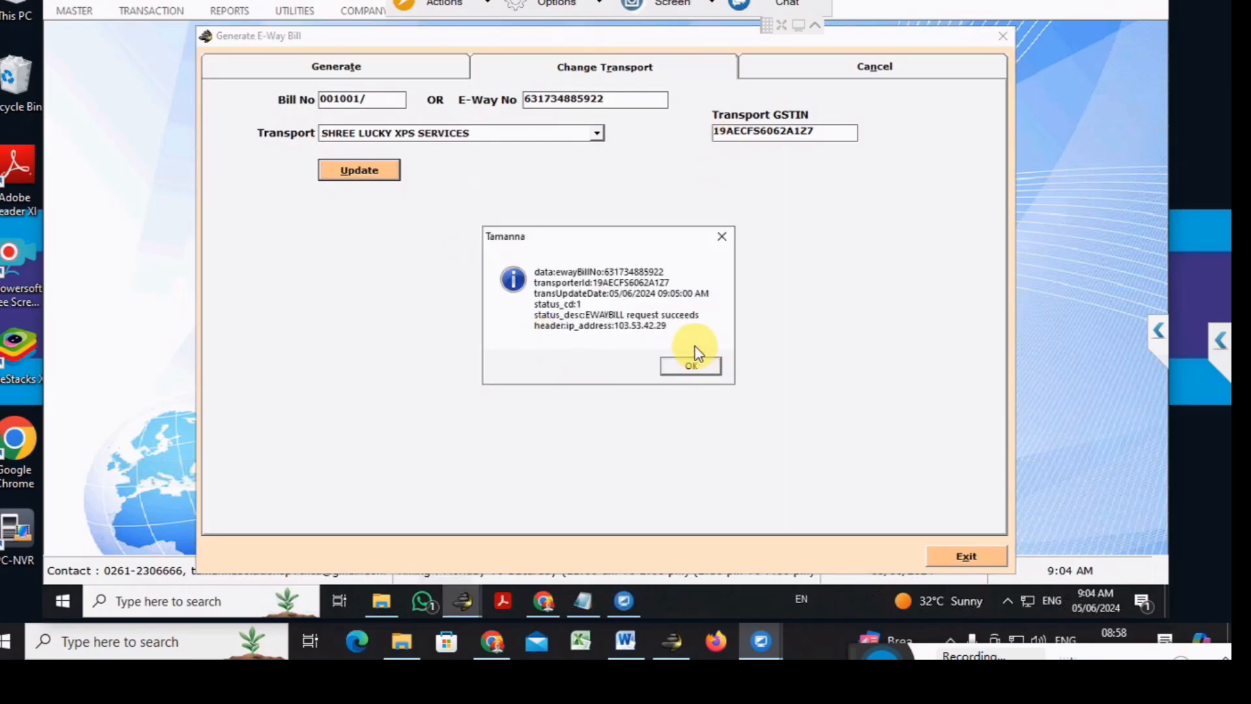
pyautogui.click(702, 366)
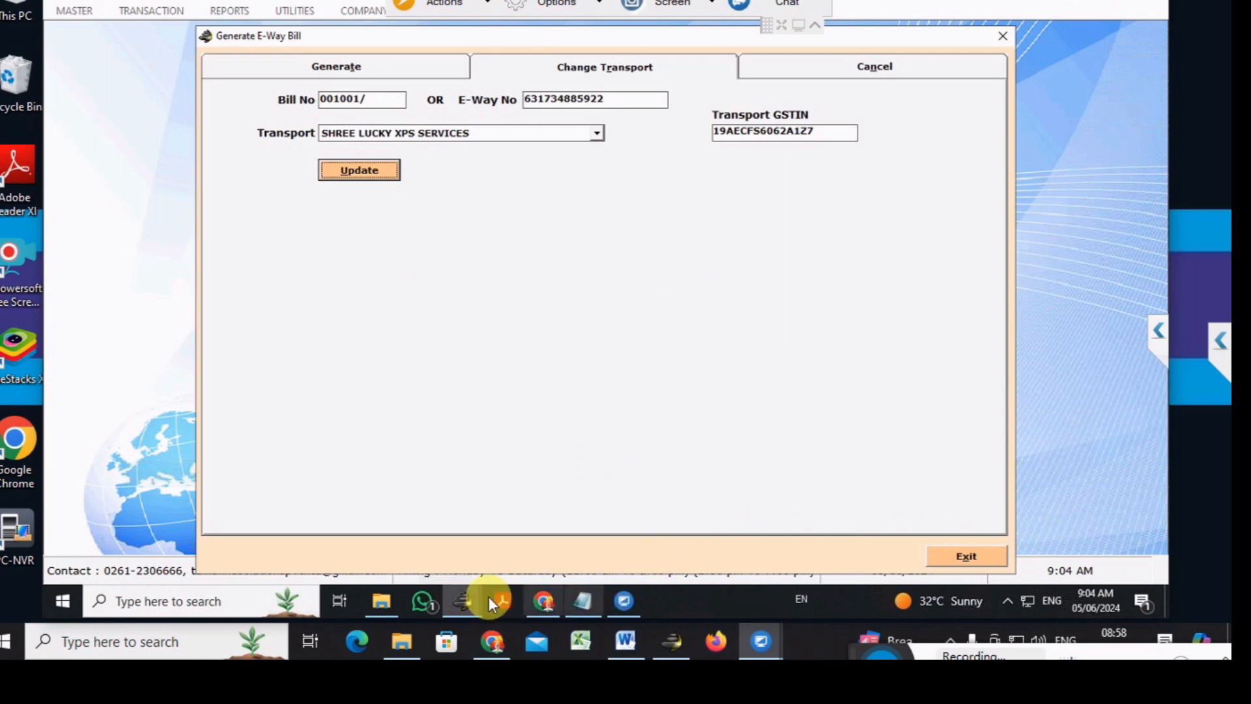
# Return to the Printout Range window and preview the e-way bill for bill 1001 to check its transporter
pyautogui.click(462, 600)
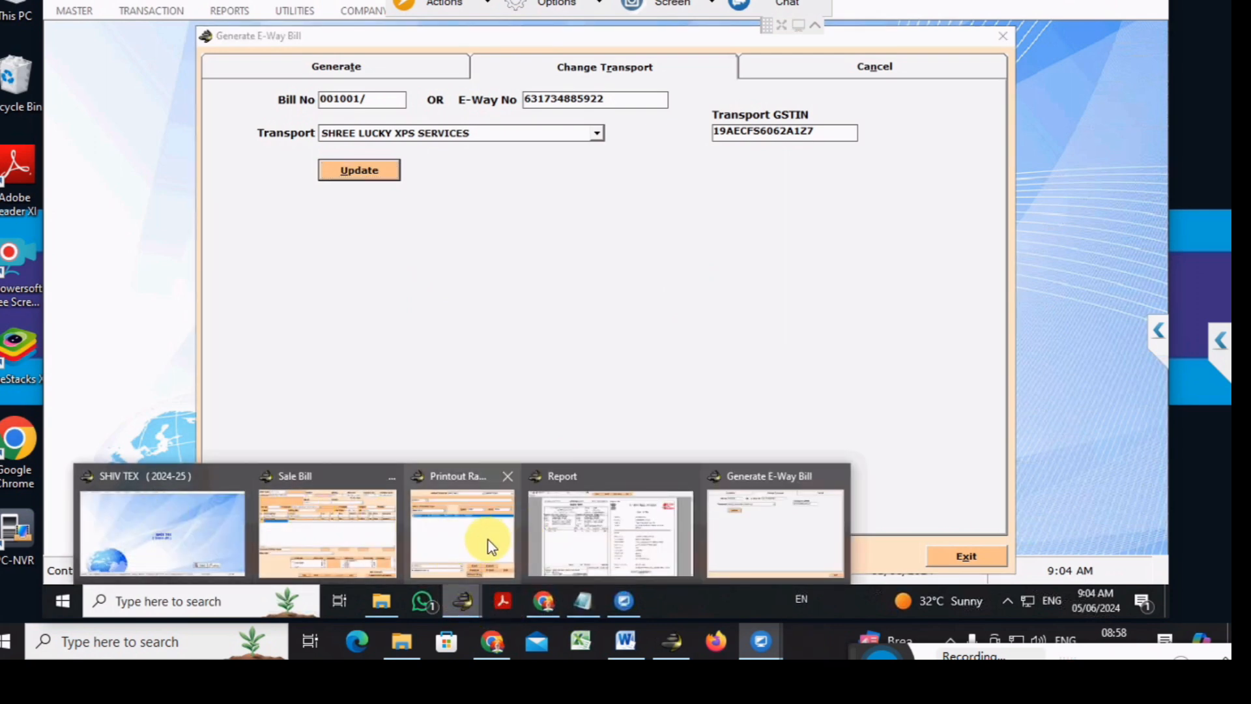
pyautogui.click(838, 476)
pyautogui.click(765, 475)
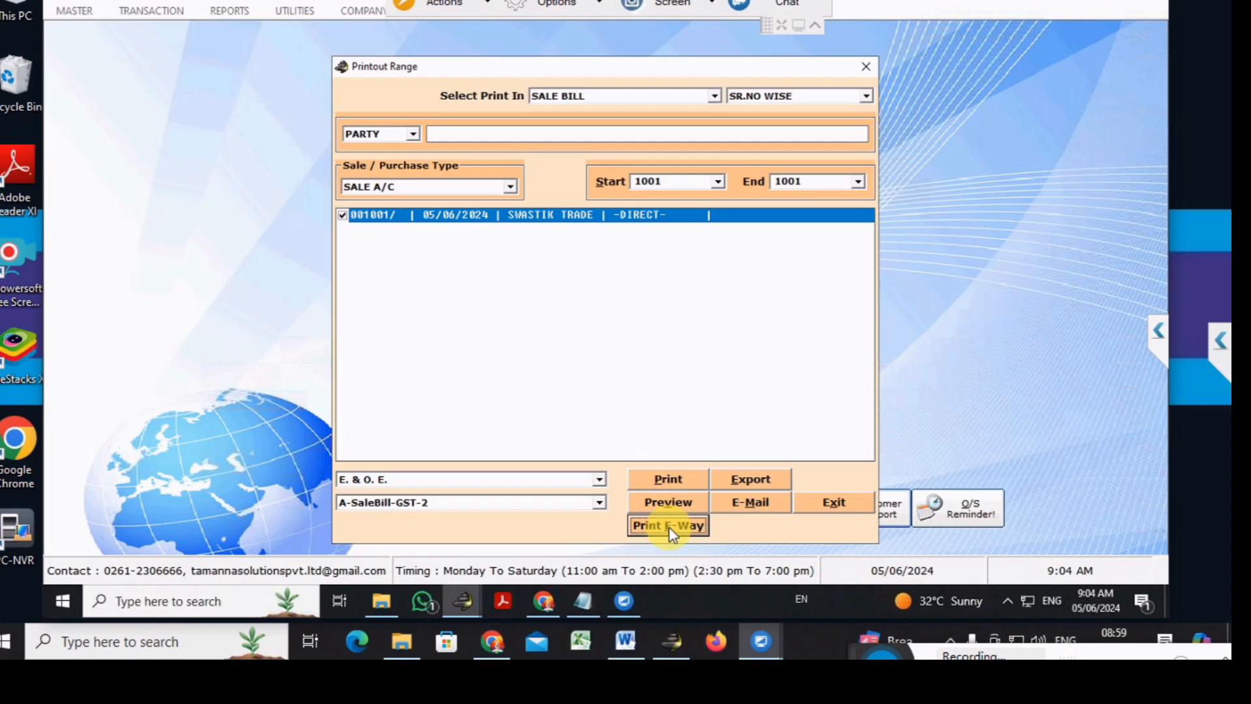
pyautogui.click(671, 529)
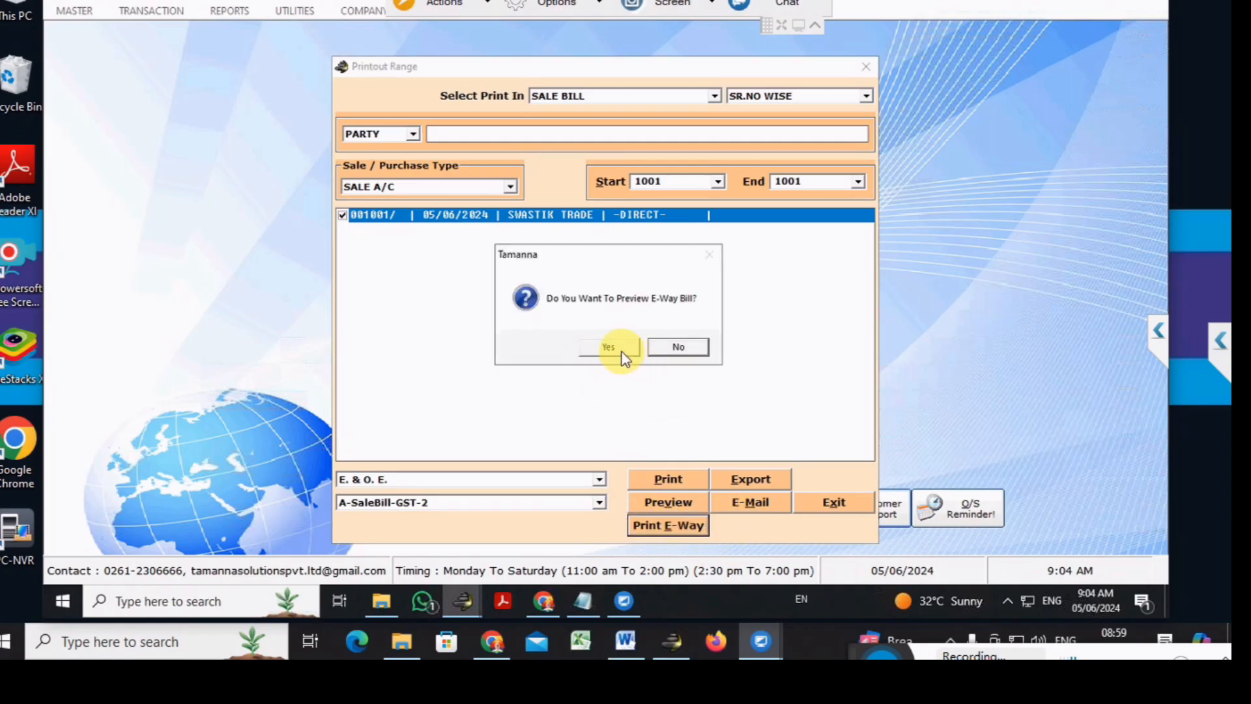
pyautogui.click(613, 348)
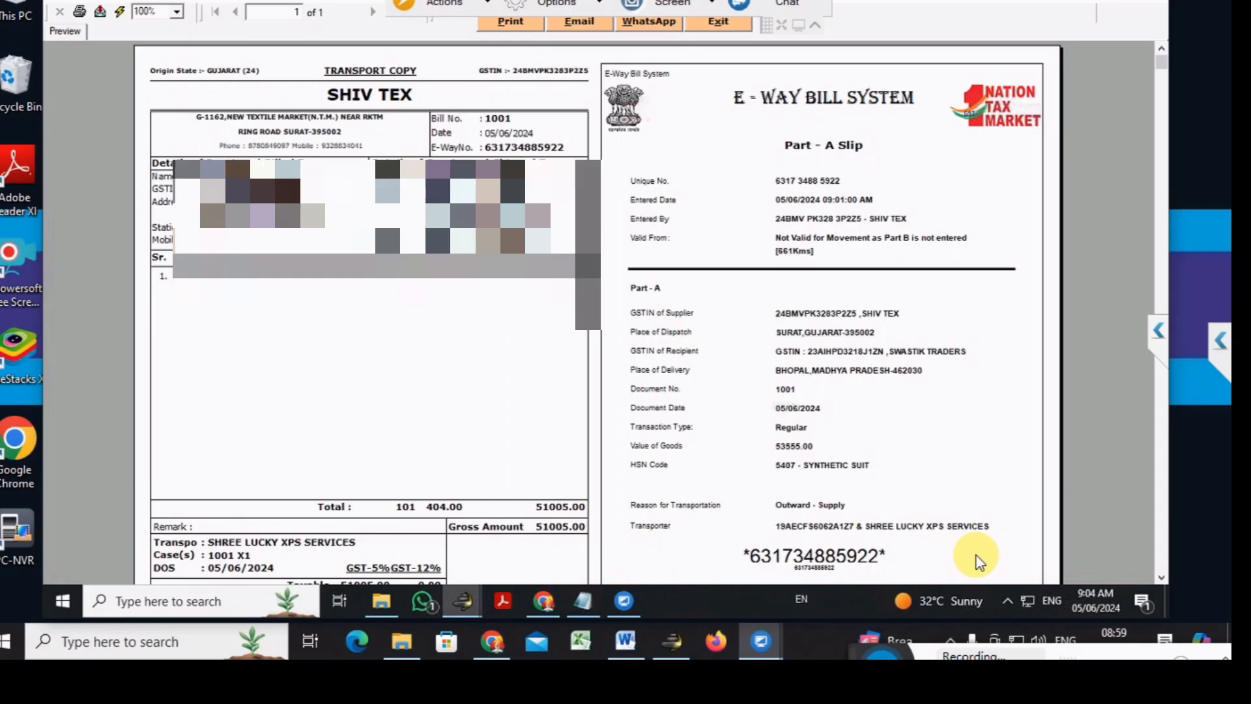
# Exit the e-way bill preview and print sale bill 1001
pyautogui.click(720, 24)
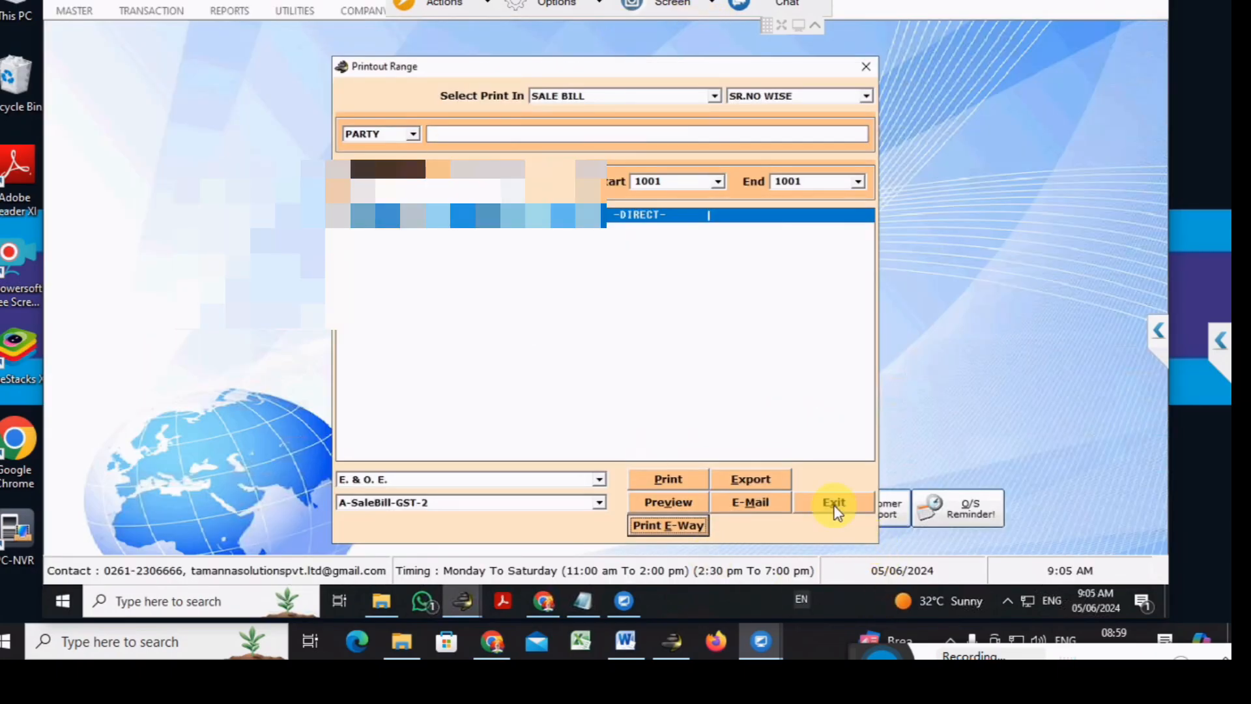
pyautogui.click(677, 481)
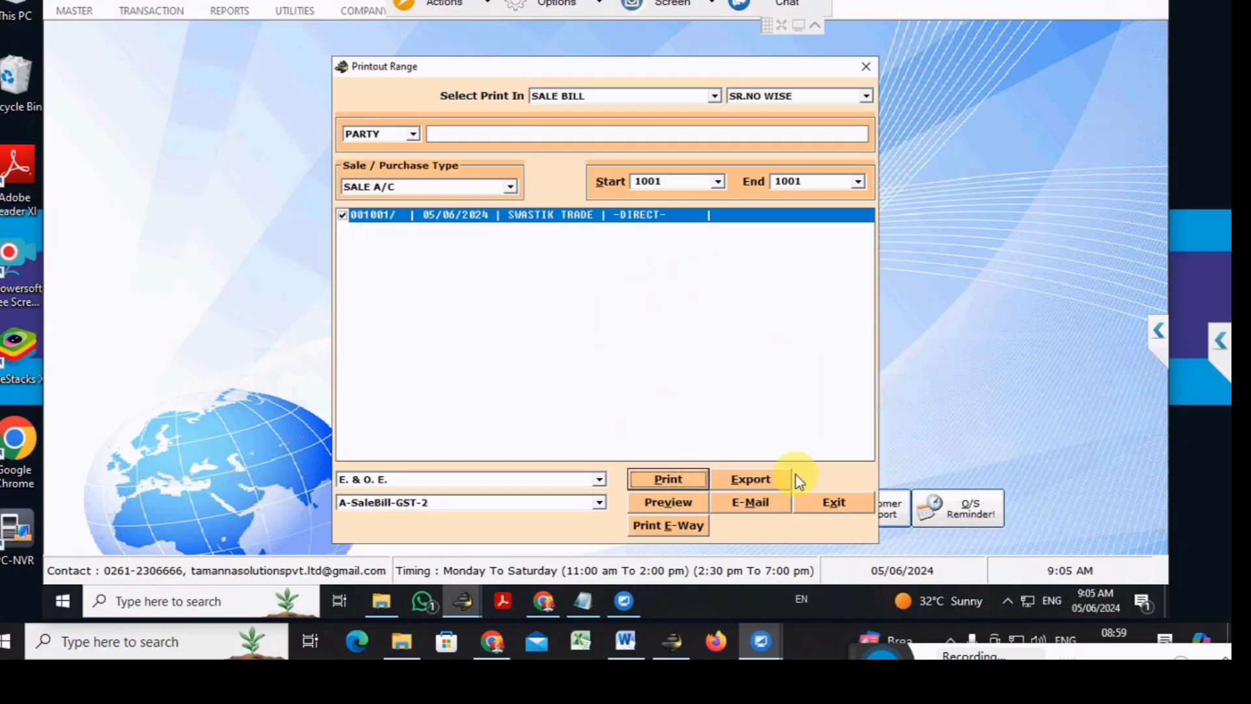
# Cancel the print dialog for sale bill 1001 and preview the invoice to check its transport, leaving the preview when done
pyautogui.click(666, 479)
pyautogui.click(709, 283)
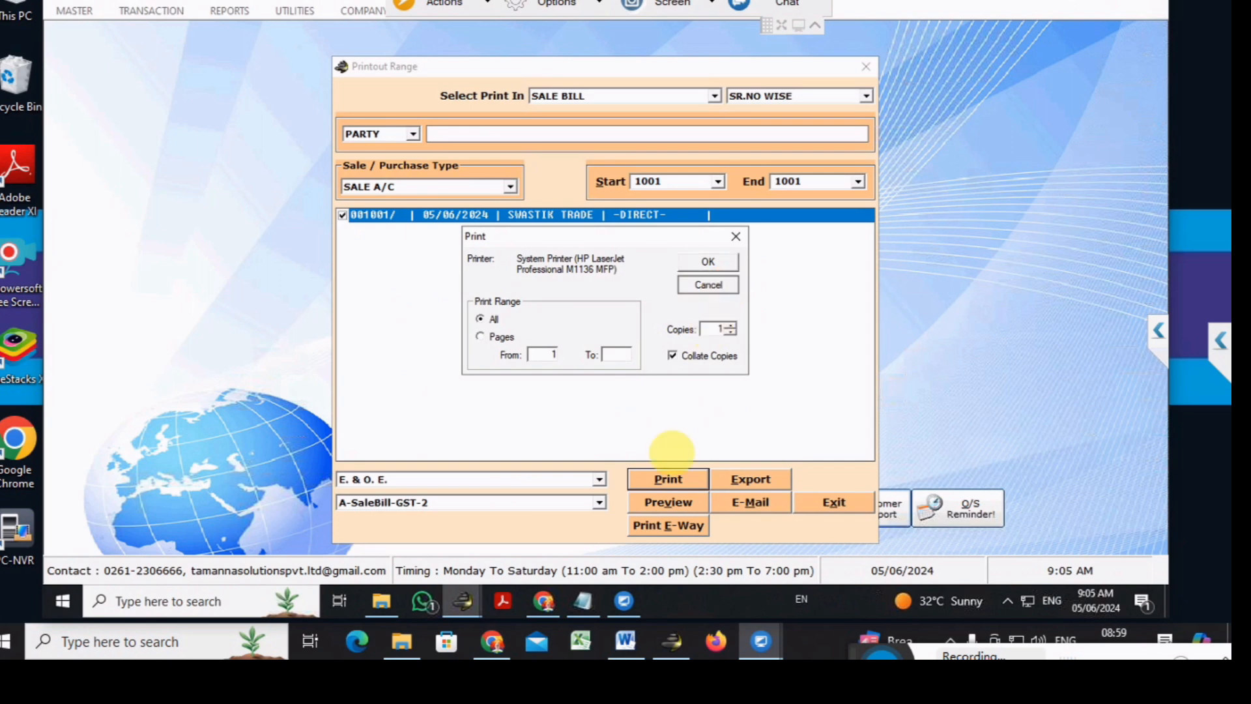
pyautogui.click(688, 501)
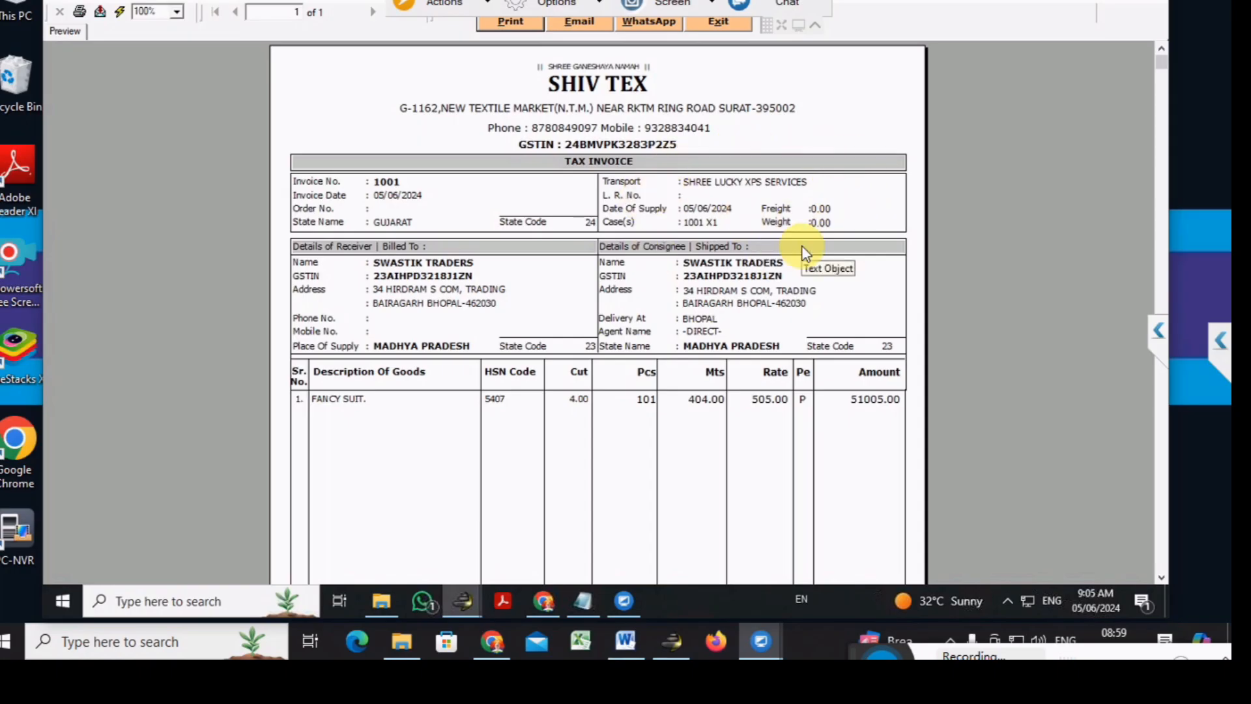
pyautogui.click(719, 23)
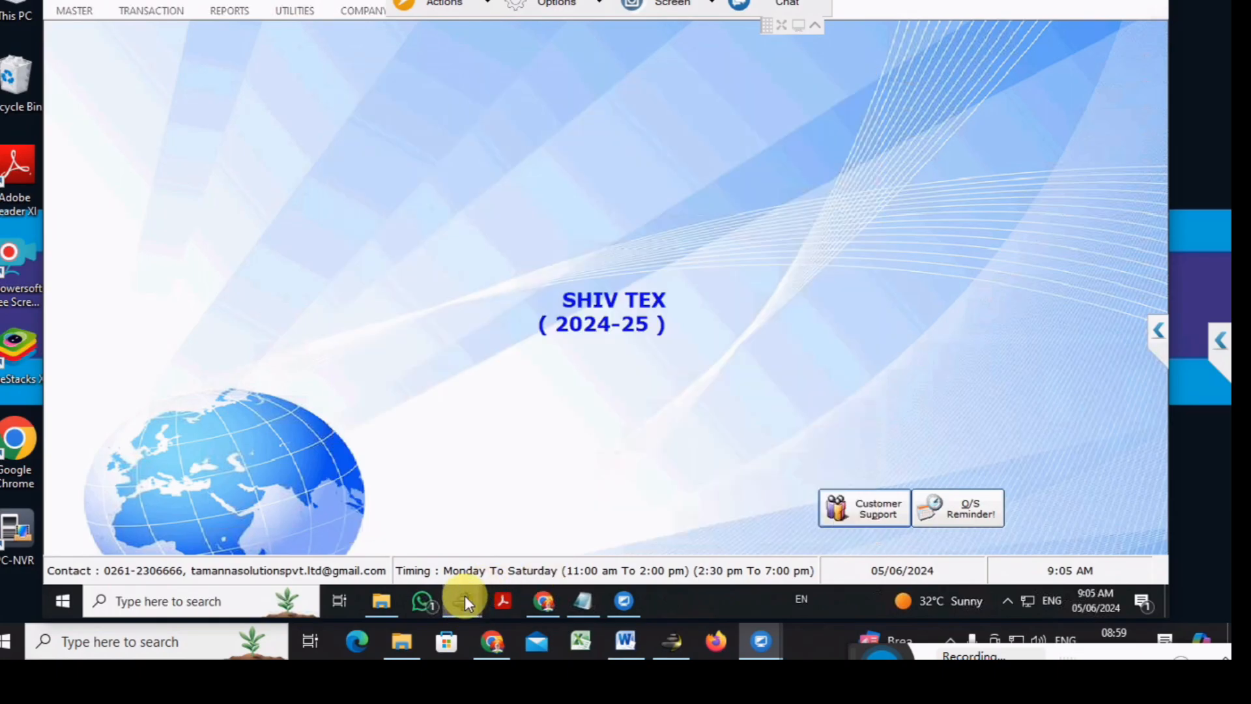
# View sale bill 1001 in the Sale Bill window to check its transport and e-way number, and exit it
pyautogui.click(464, 599)
pyautogui.click(553, 553)
pyautogui.click(536, 556)
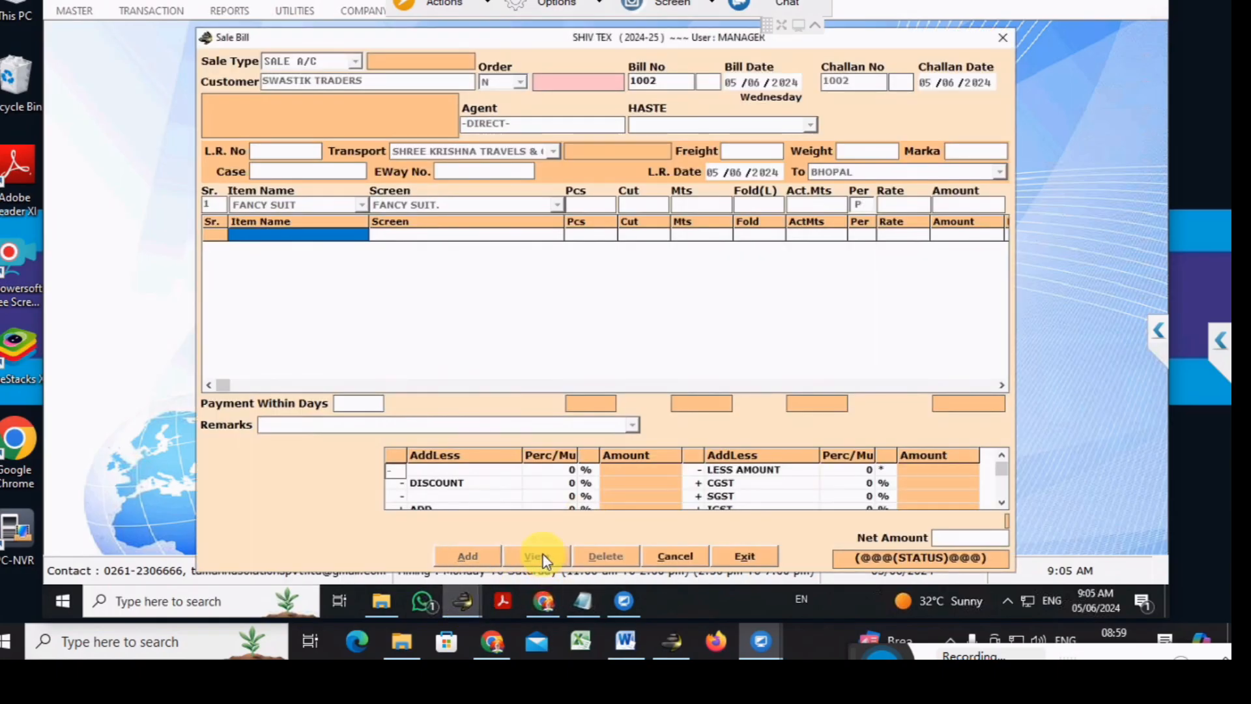
pyautogui.press('Return')
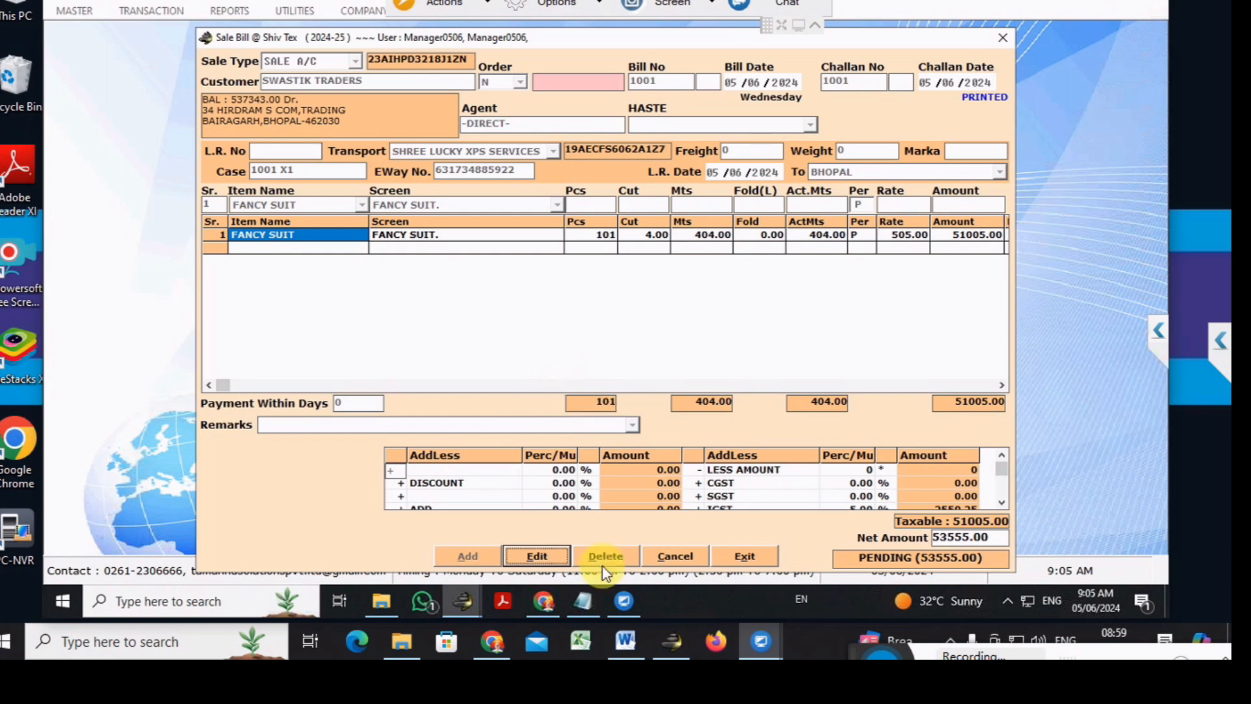
pyautogui.click(748, 557)
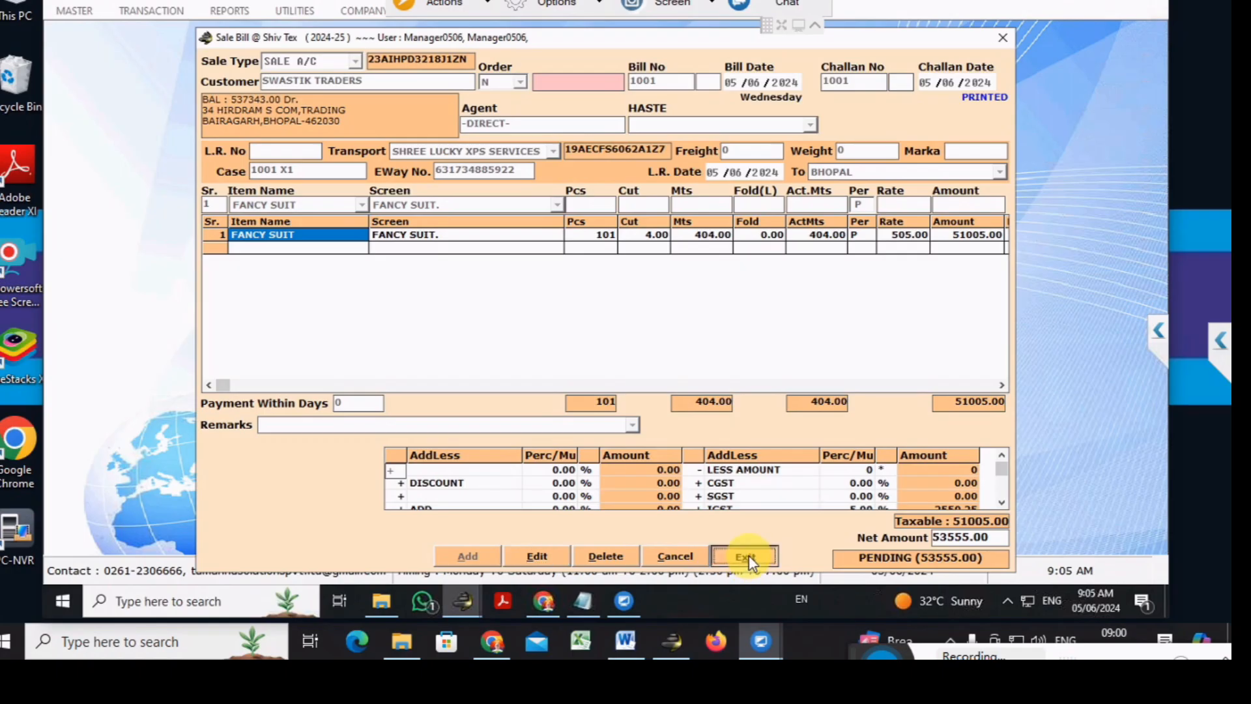
# Open the e-way bill cancellation form from the GST reports and load bill 1001
pyautogui.click(229, 11)
pyautogui.click(273, 230)
pyautogui.press('Down')
pyautogui.press('Down')
pyautogui.press('Down')
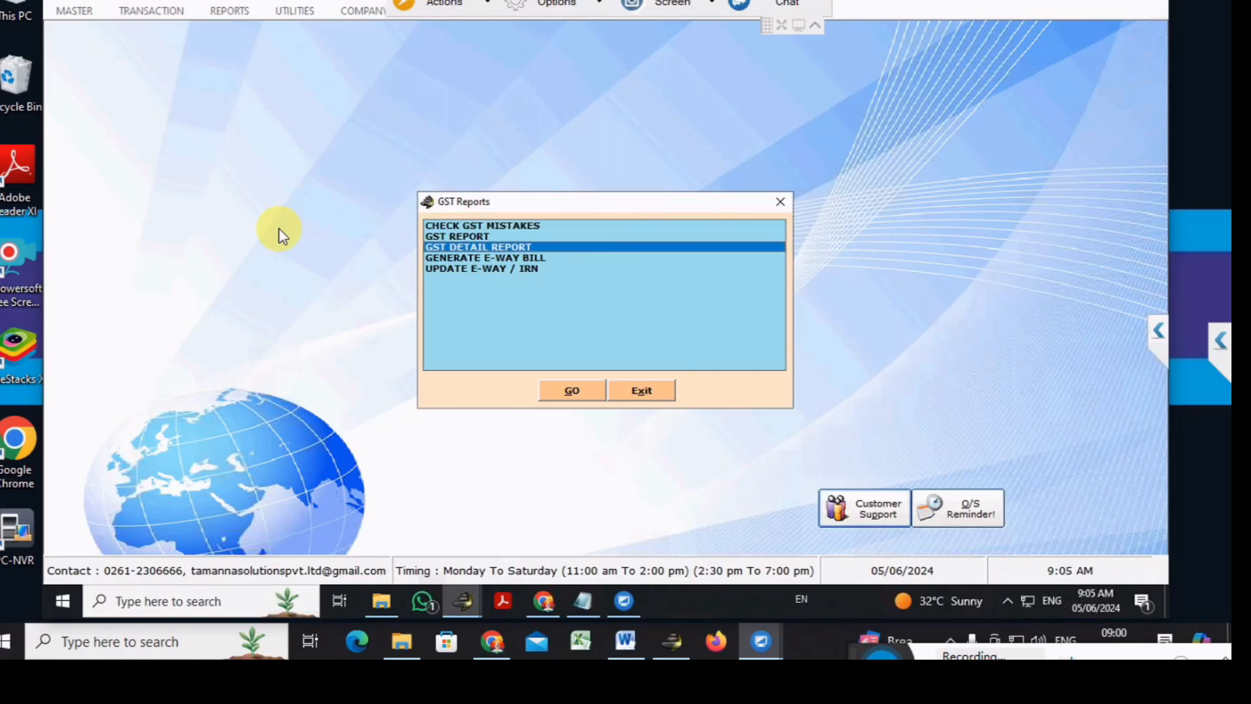
pyautogui.press('Return')
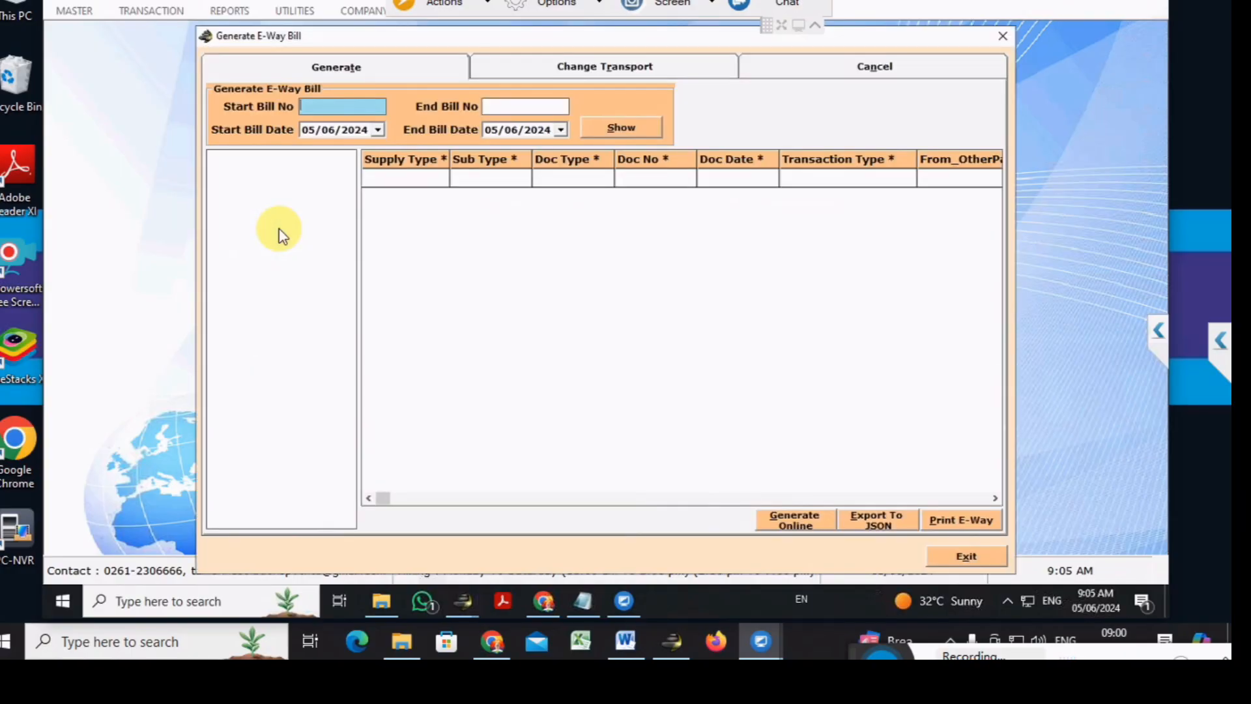
pyautogui.click(872, 68)
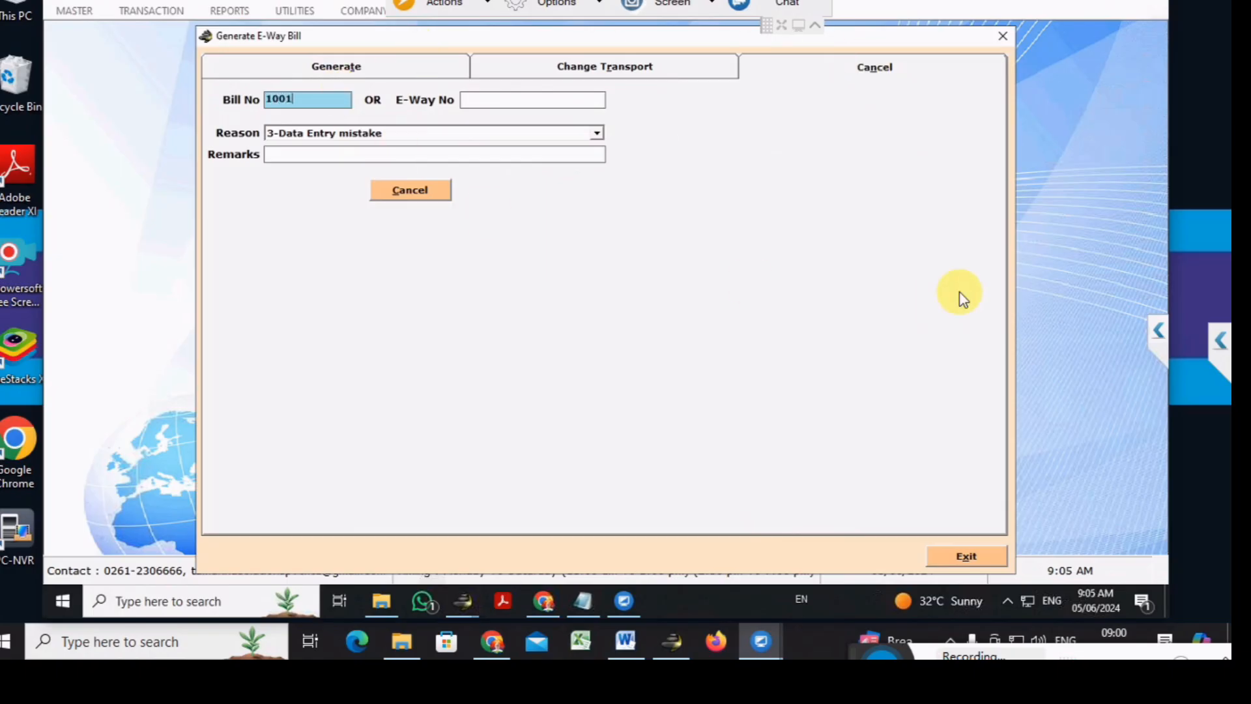
pyautogui.press('Return')
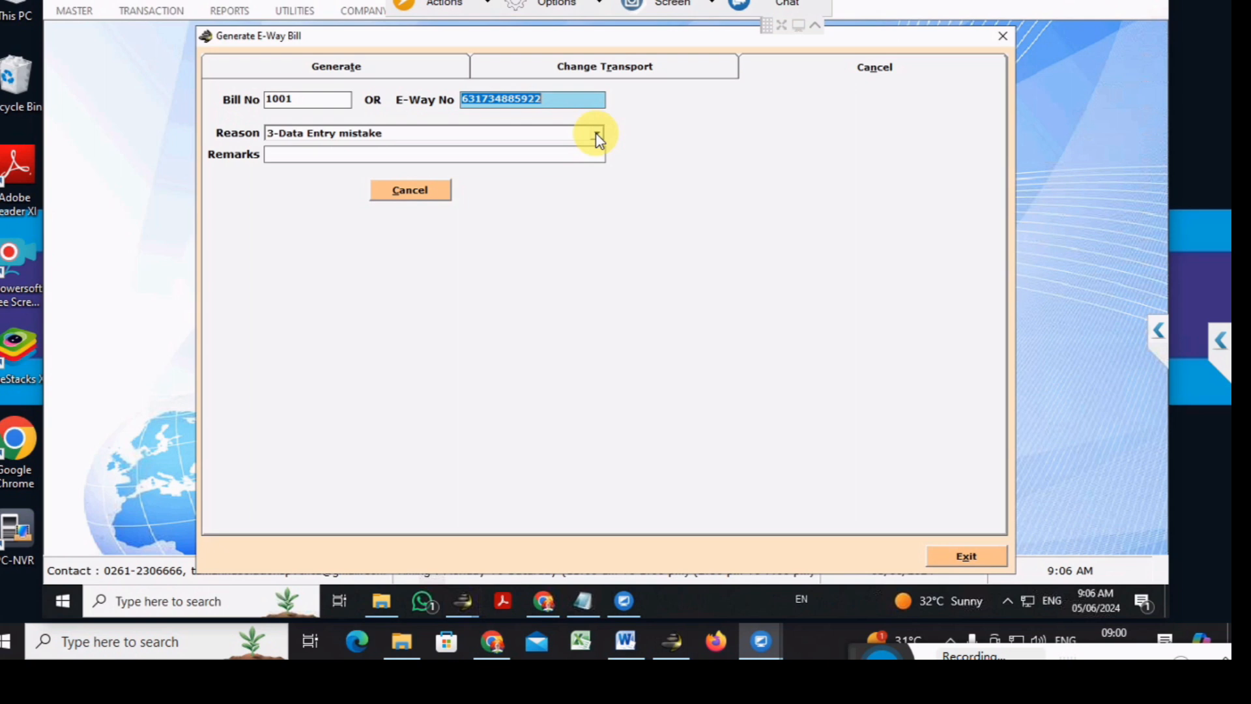
# Cancel the e-way bill of bill 1001 with reason 3-Data Entry mistake, acknowledge the response, and close the window
pyautogui.click(395, 192)
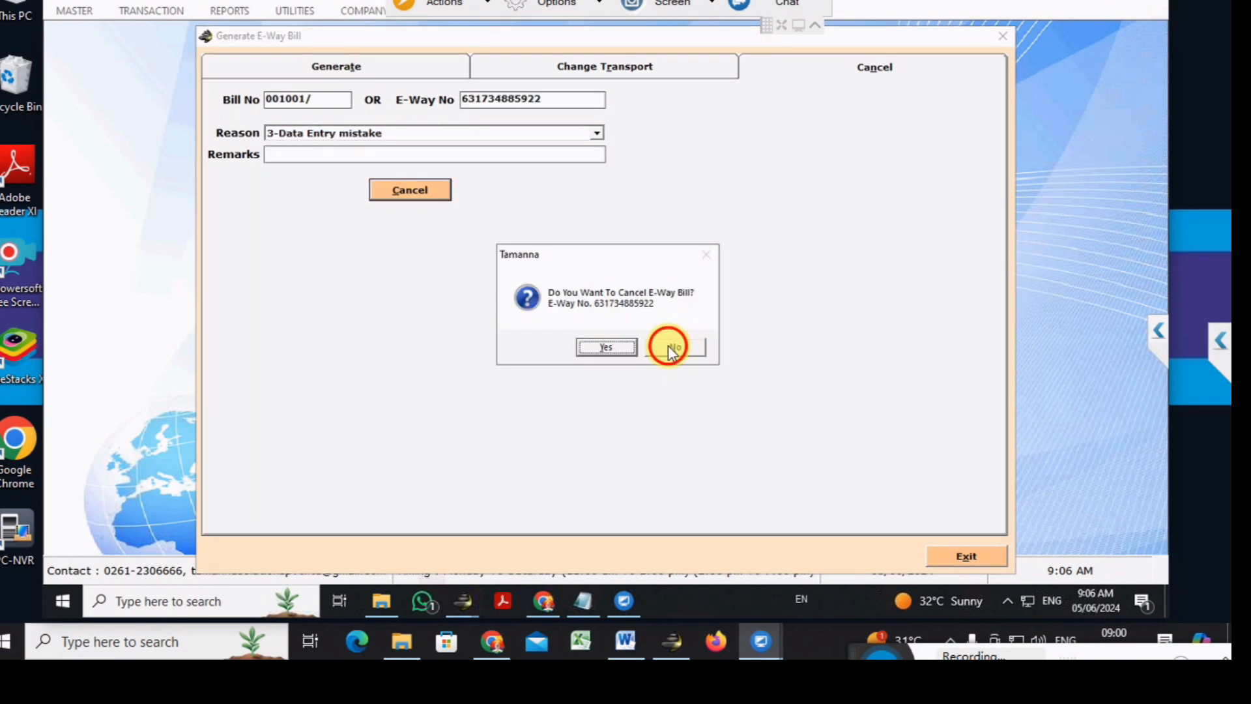
pyautogui.click(672, 352)
pyautogui.click(596, 133)
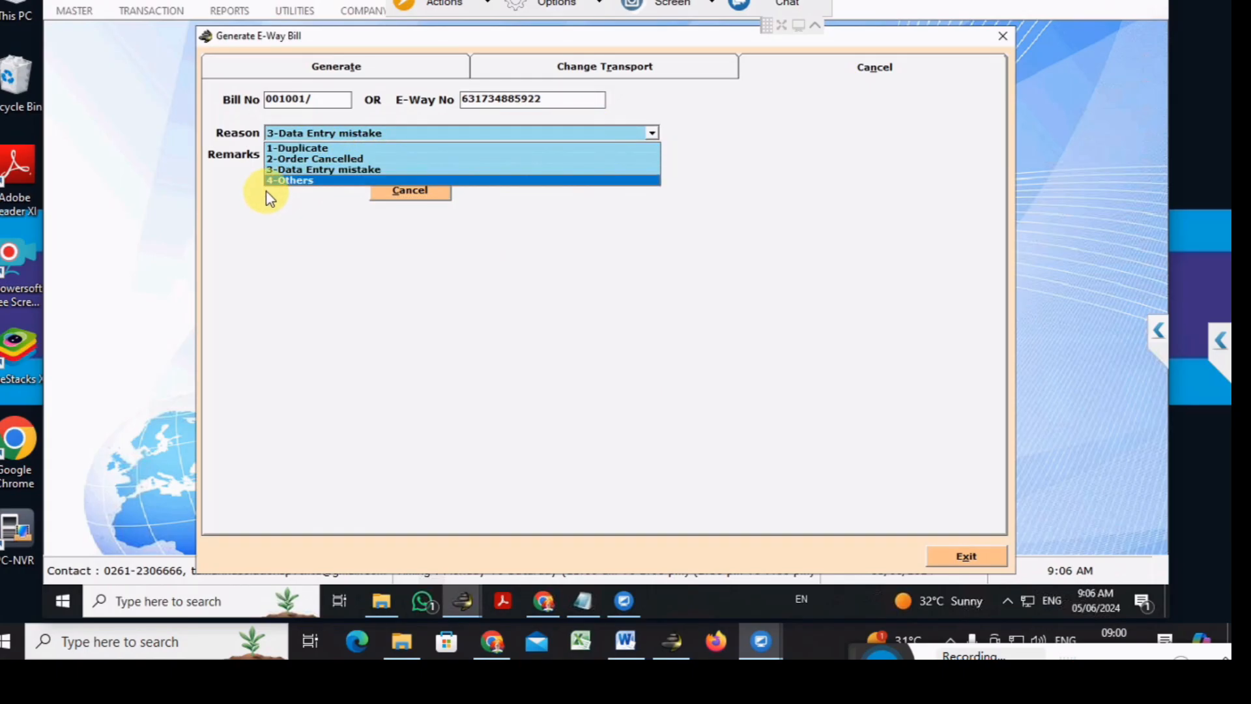
pyautogui.click(324, 174)
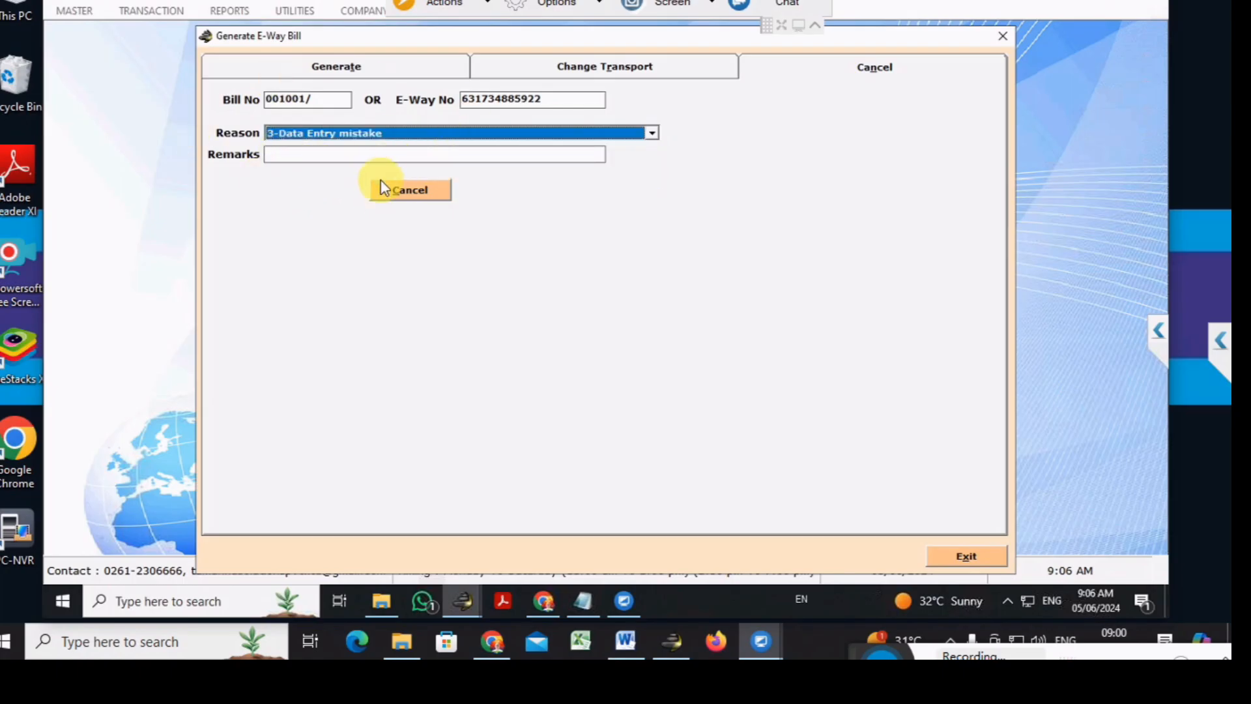
pyautogui.click(408, 191)
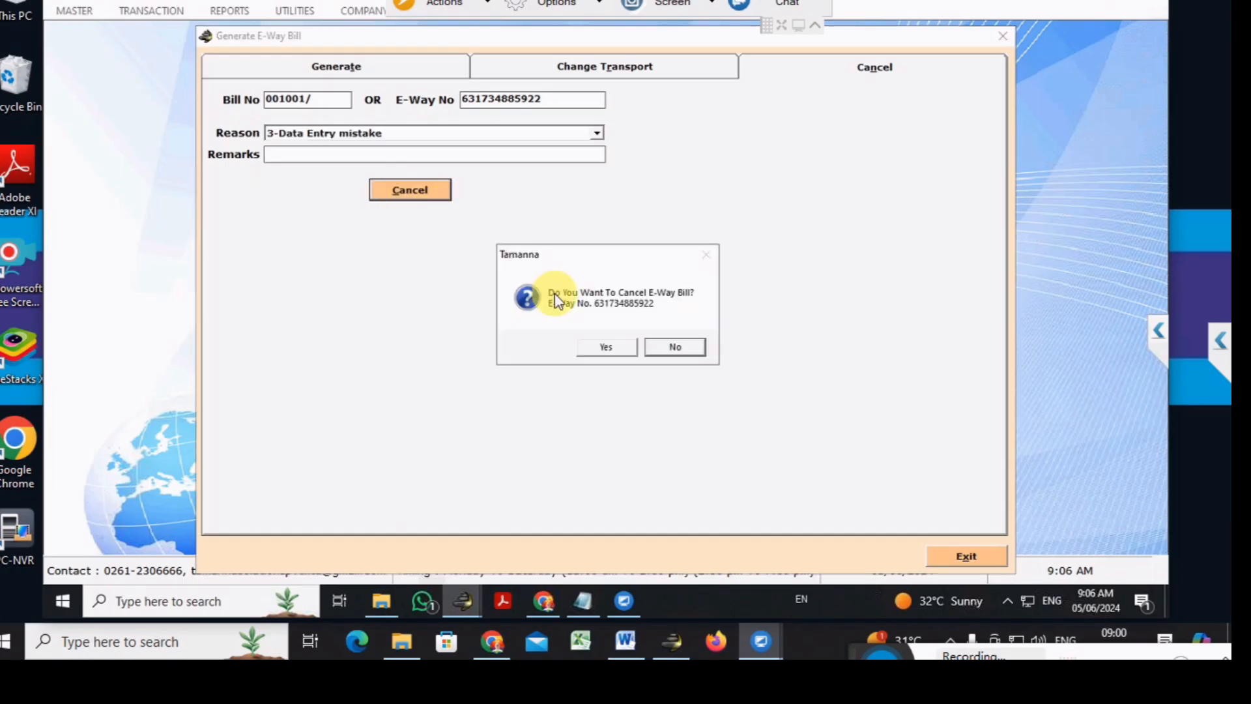
pyautogui.click(612, 348)
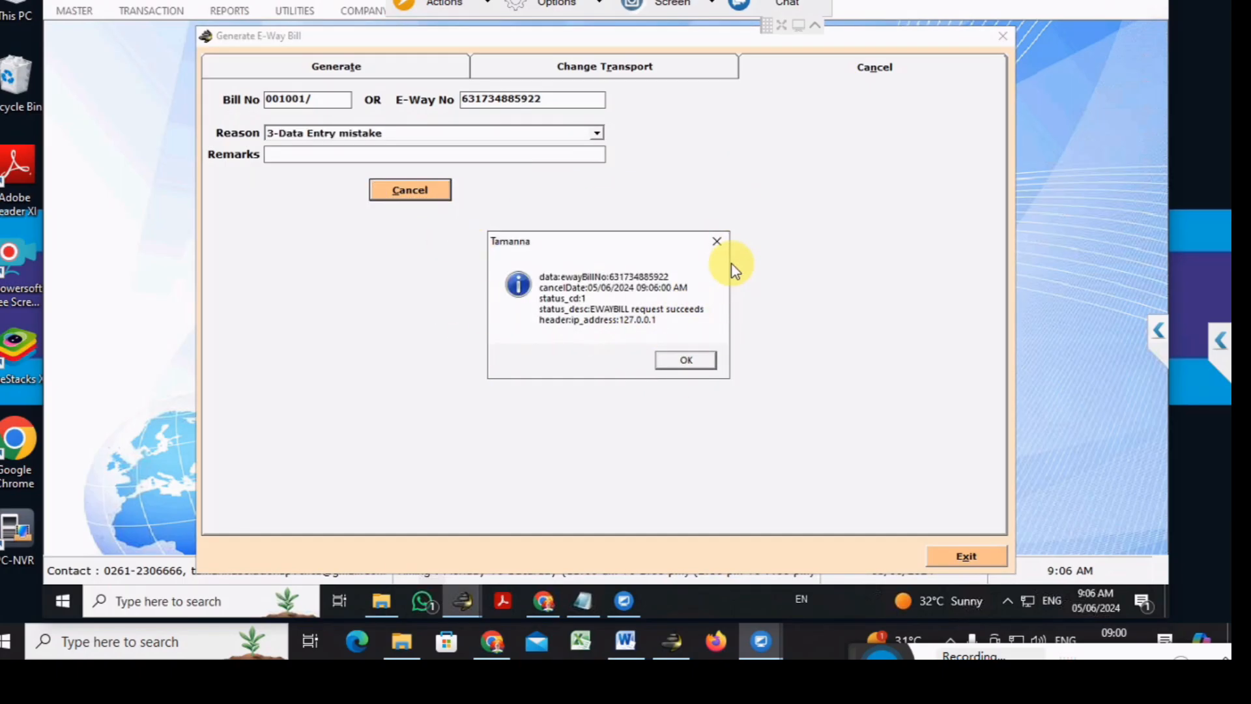
pyautogui.click(687, 360)
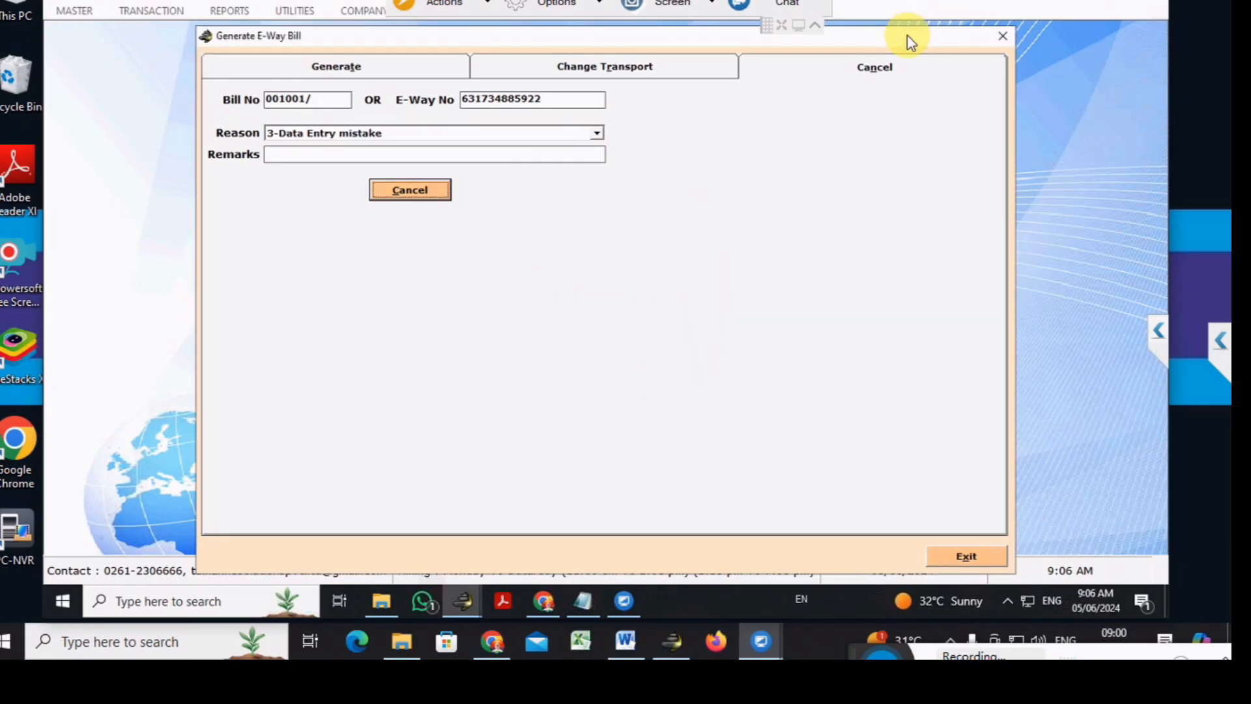
pyautogui.click(1005, 36)
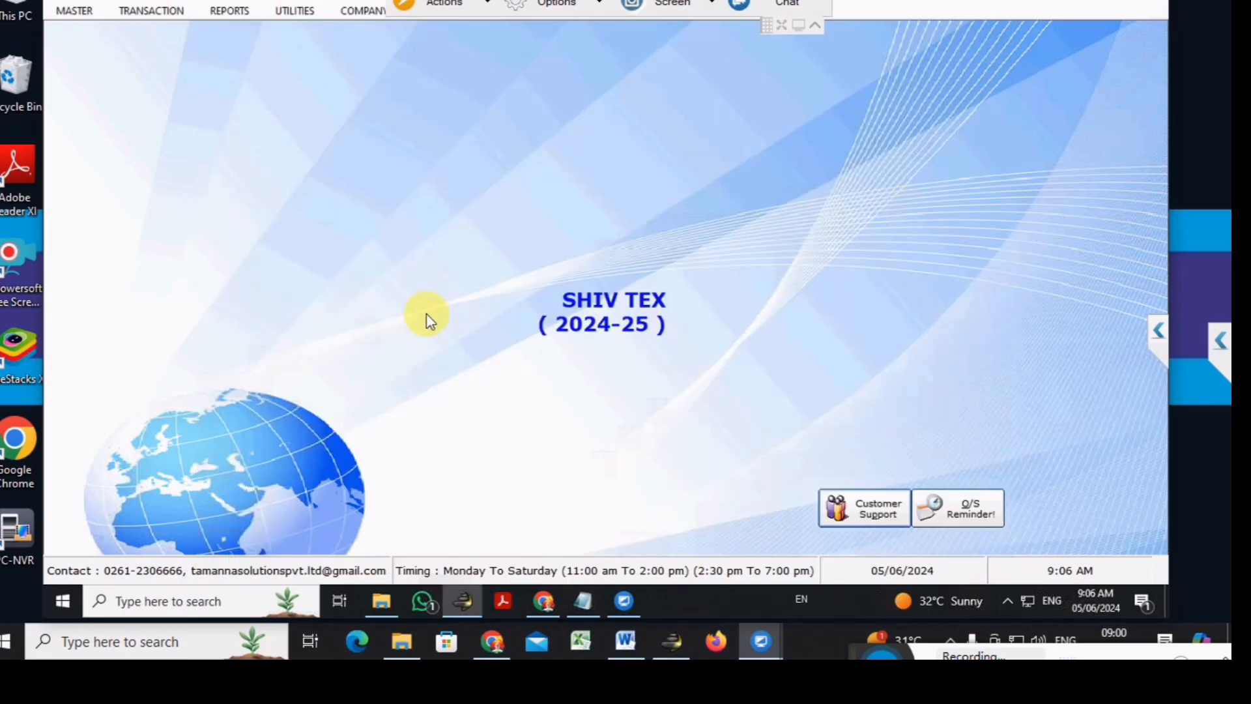
# View sale bill 1001 to check its e-way number field after the cancellation, and close it
pyautogui.hotkey('ctrl', 's')
pyautogui.press('Return')
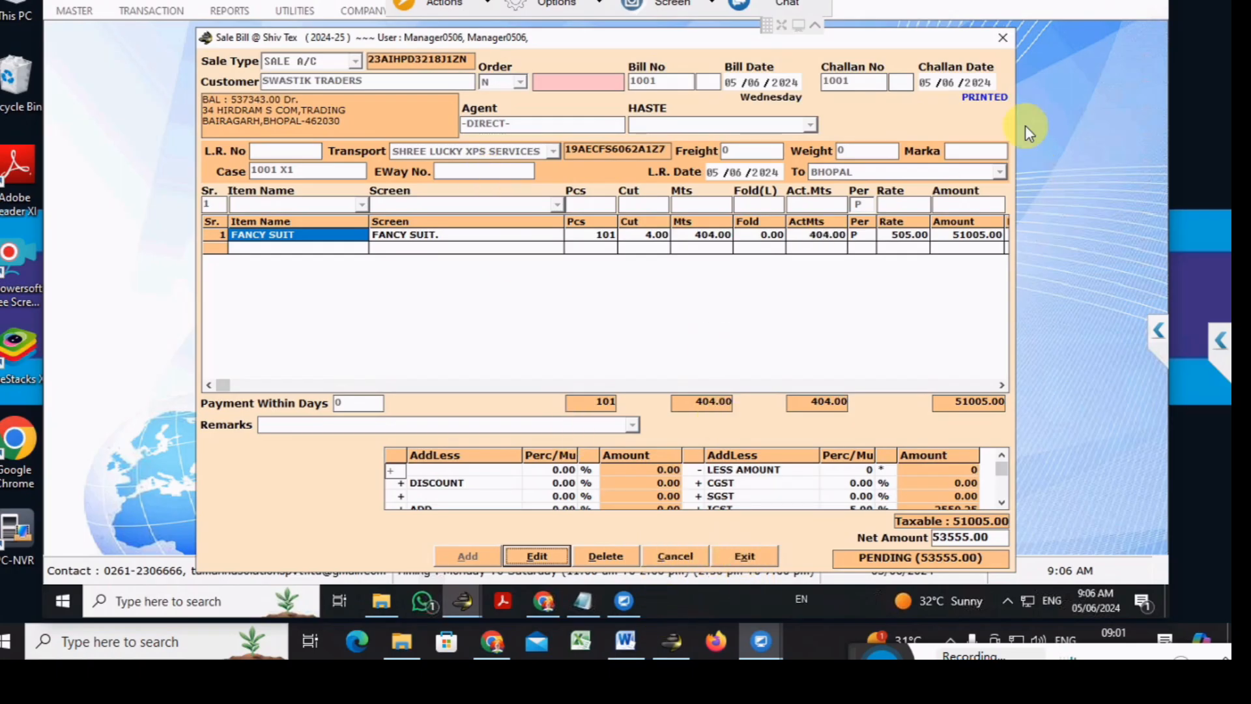
pyautogui.click(1001, 40)
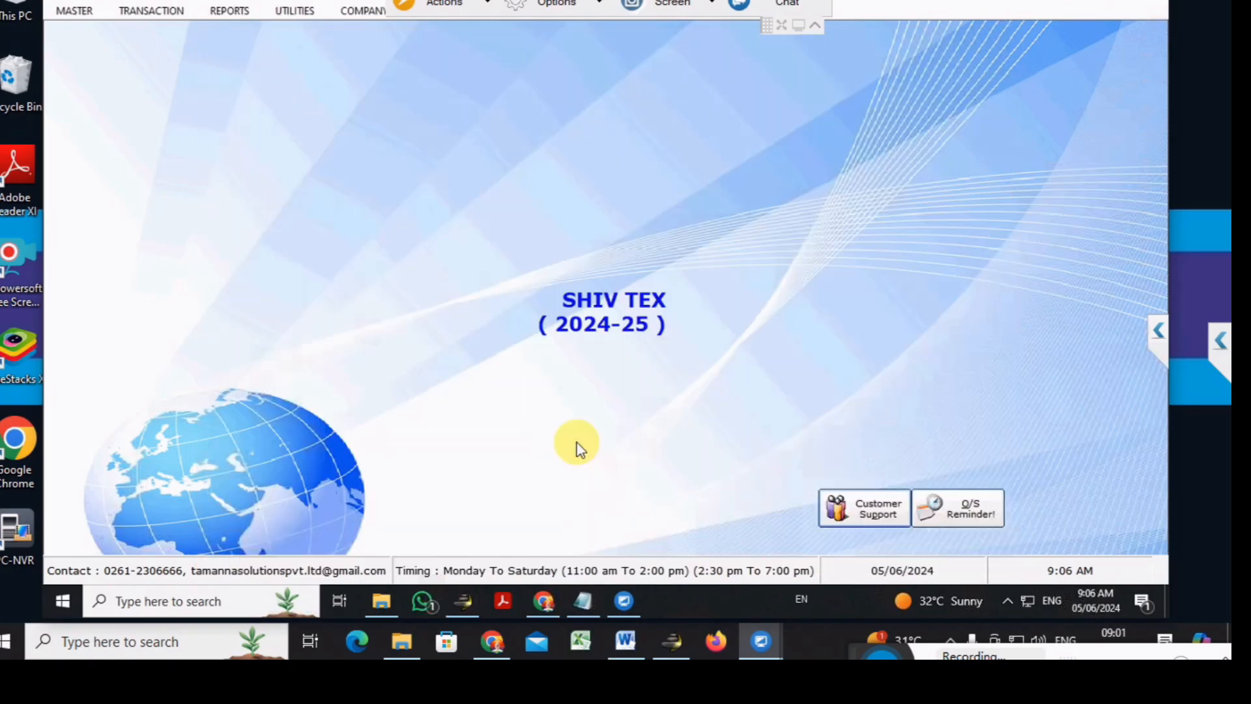
# Open e-way bill generation from the GST reports and load bill 1001 to 1001 dated 05/06/2024
pyautogui.click(218, 12)
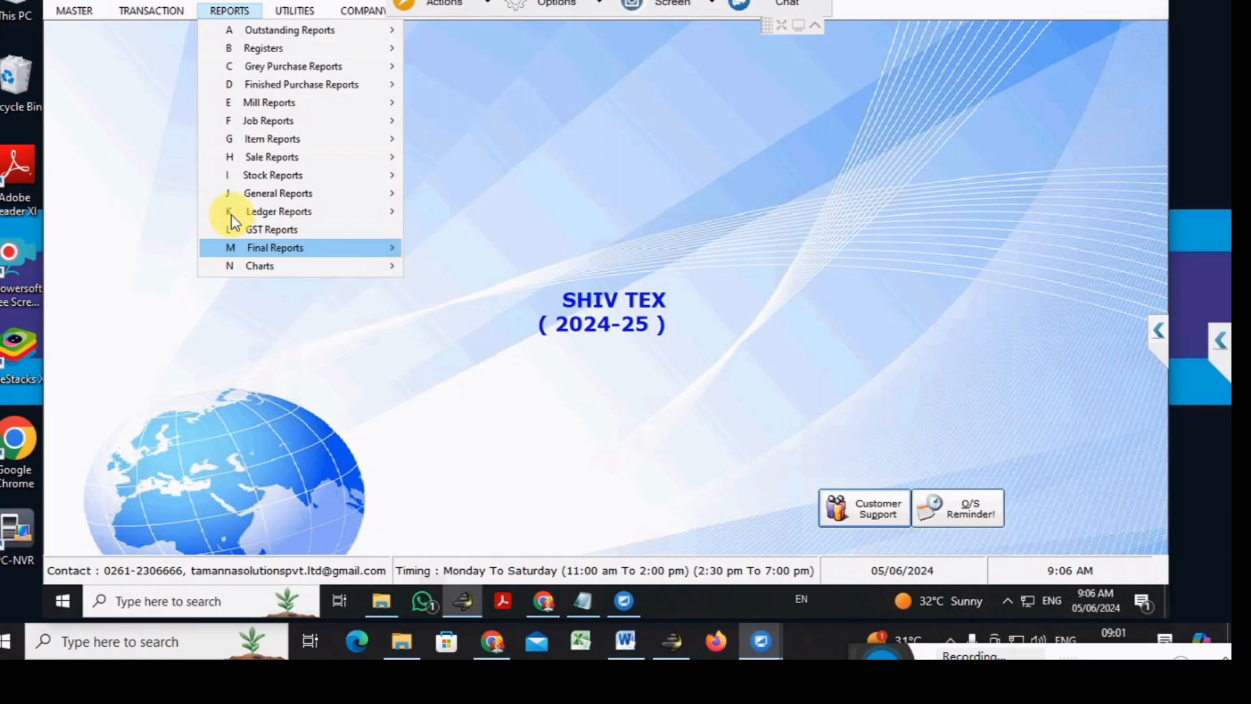
pyautogui.click(267, 229)
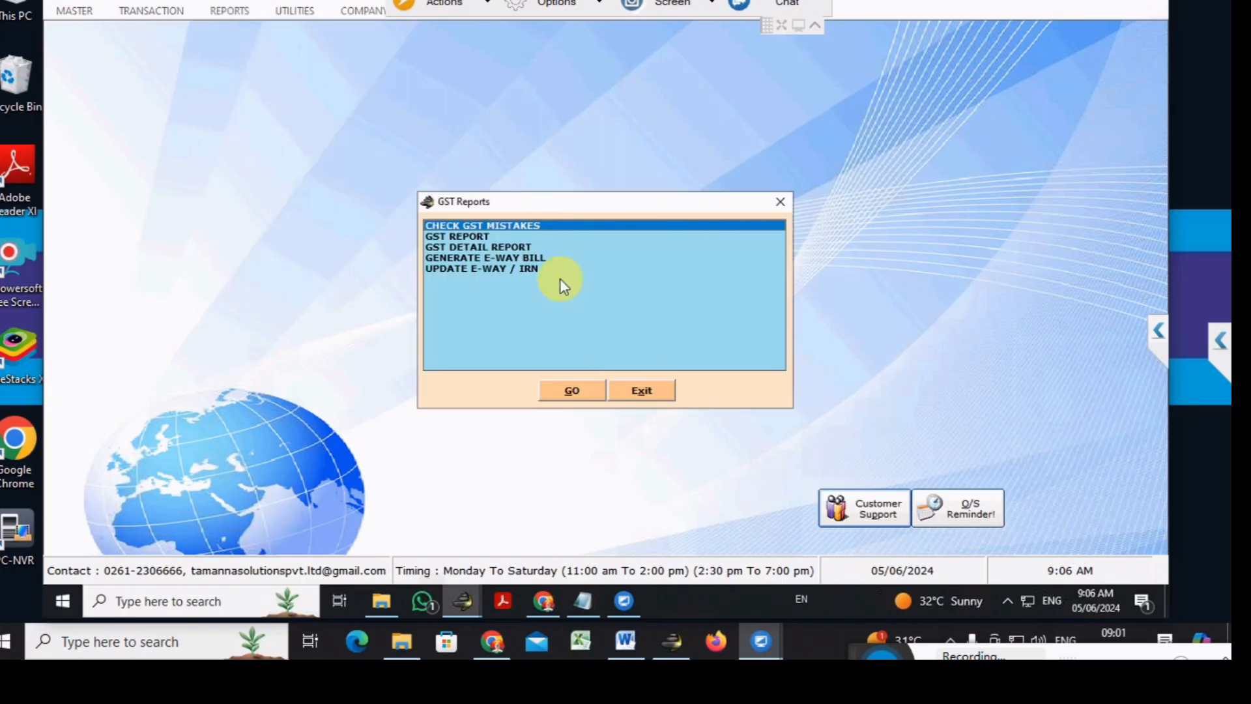
pyautogui.press('Down')
pyautogui.press('Down')
pyautogui.press('Down')
pyautogui.press('Return')
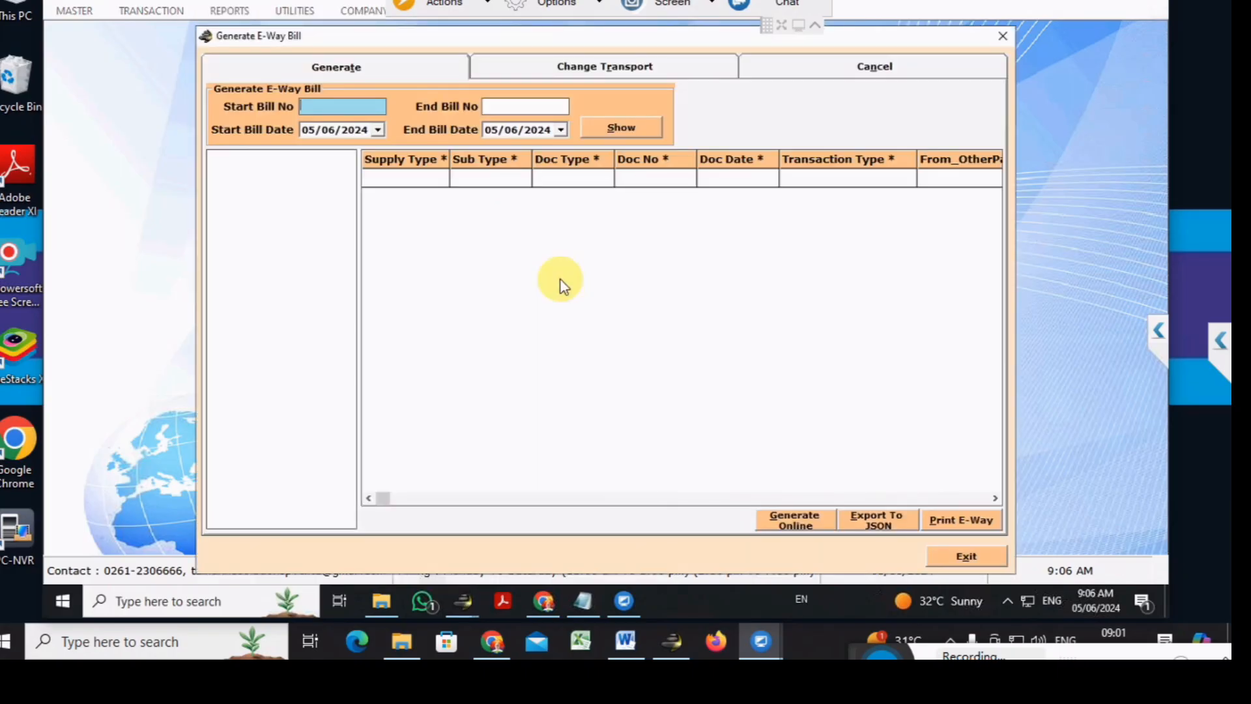
pyautogui.press('Return')
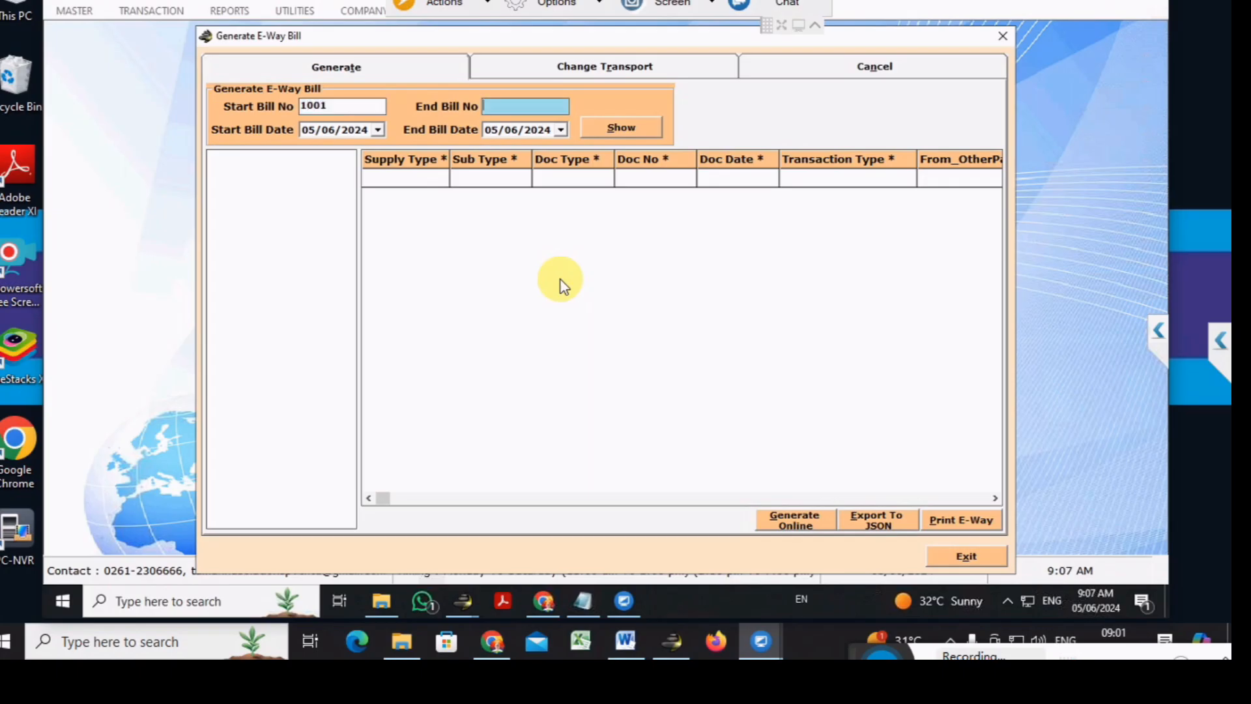
pyautogui.press('Return')
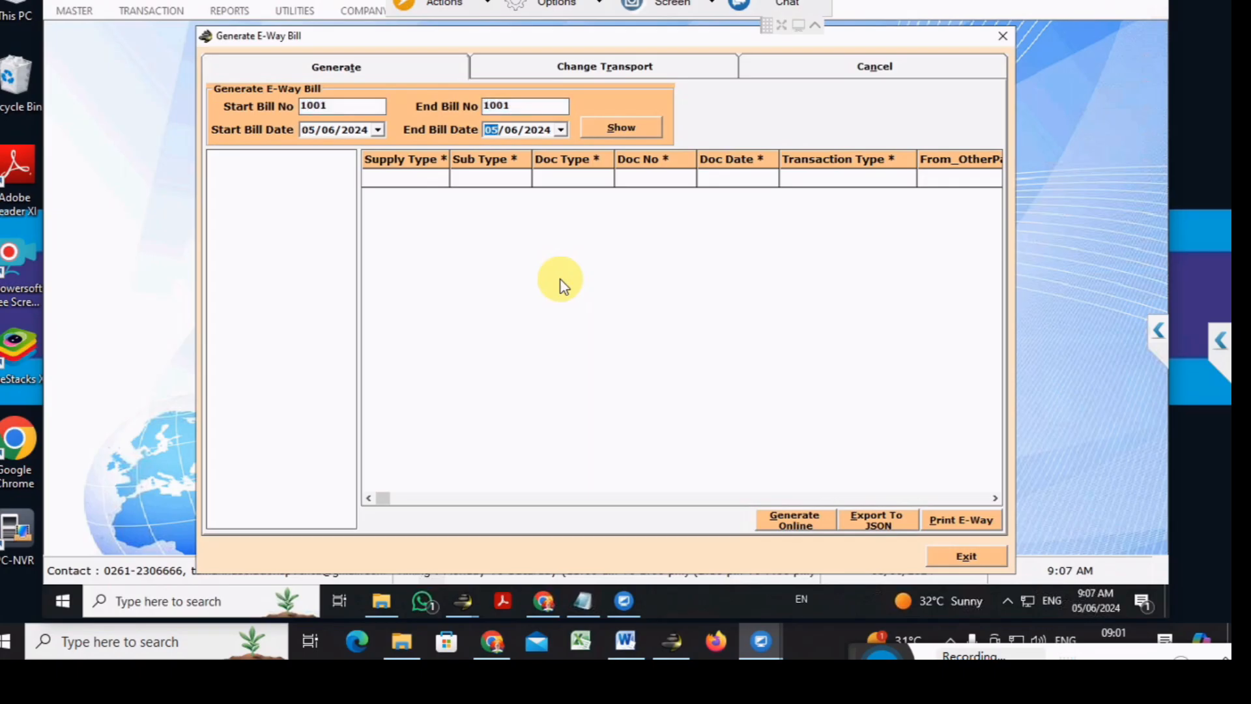
pyautogui.press('Return')
pyautogui.press('Return')
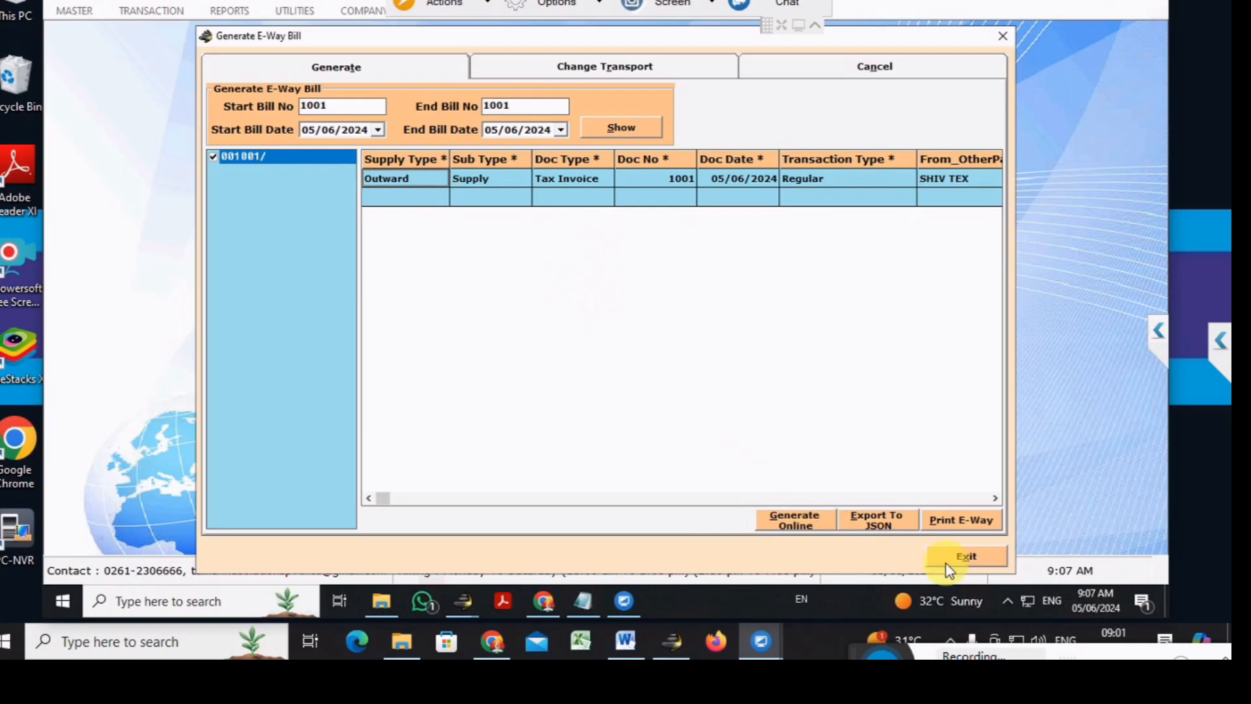
# Generate the e-way bill for bill 1001 online and acknowledge the response
pyautogui.click(808, 532)
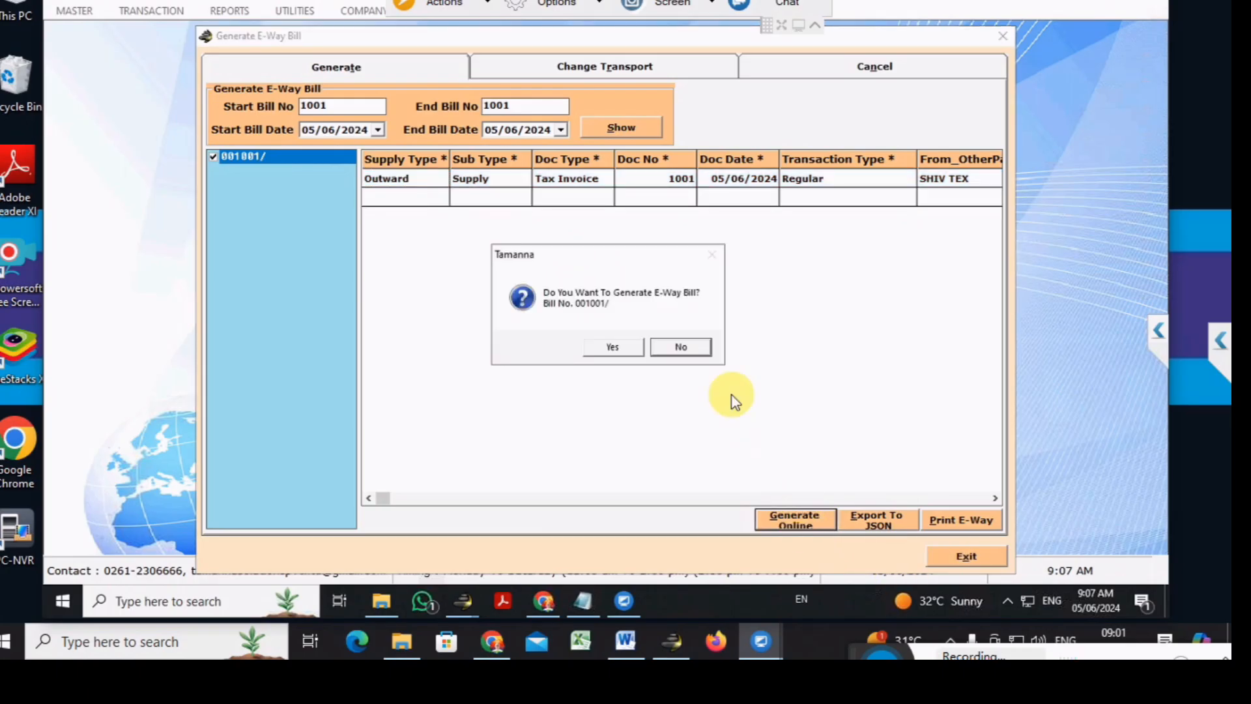
pyautogui.click(611, 349)
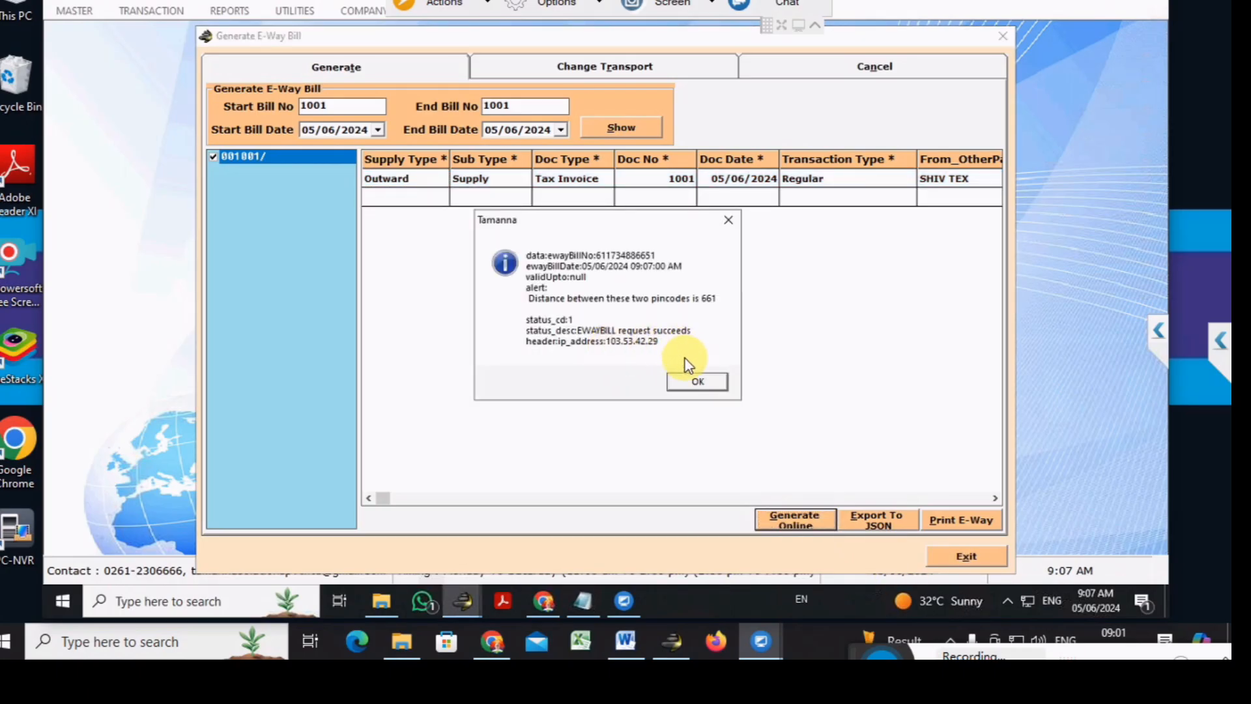
pyautogui.click(687, 385)
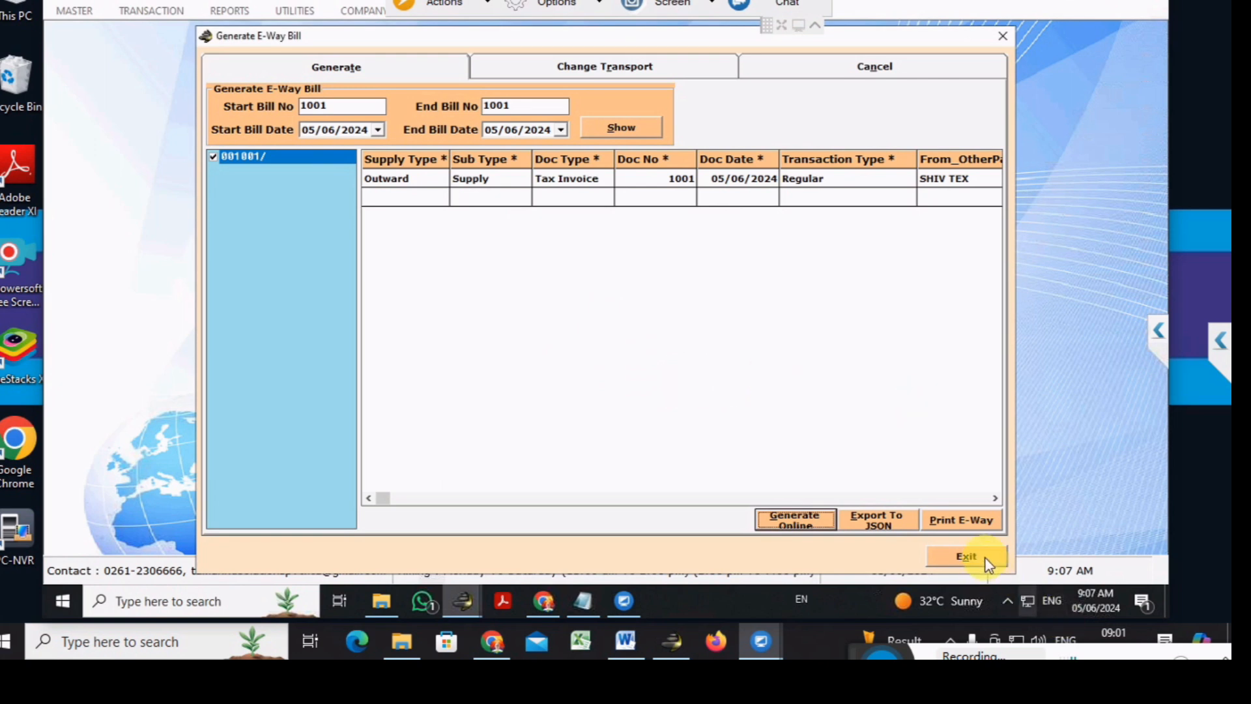
# Preview the new e-way bill for bill 1001 and exit the preview, printout and generation windows
pyautogui.click(962, 522)
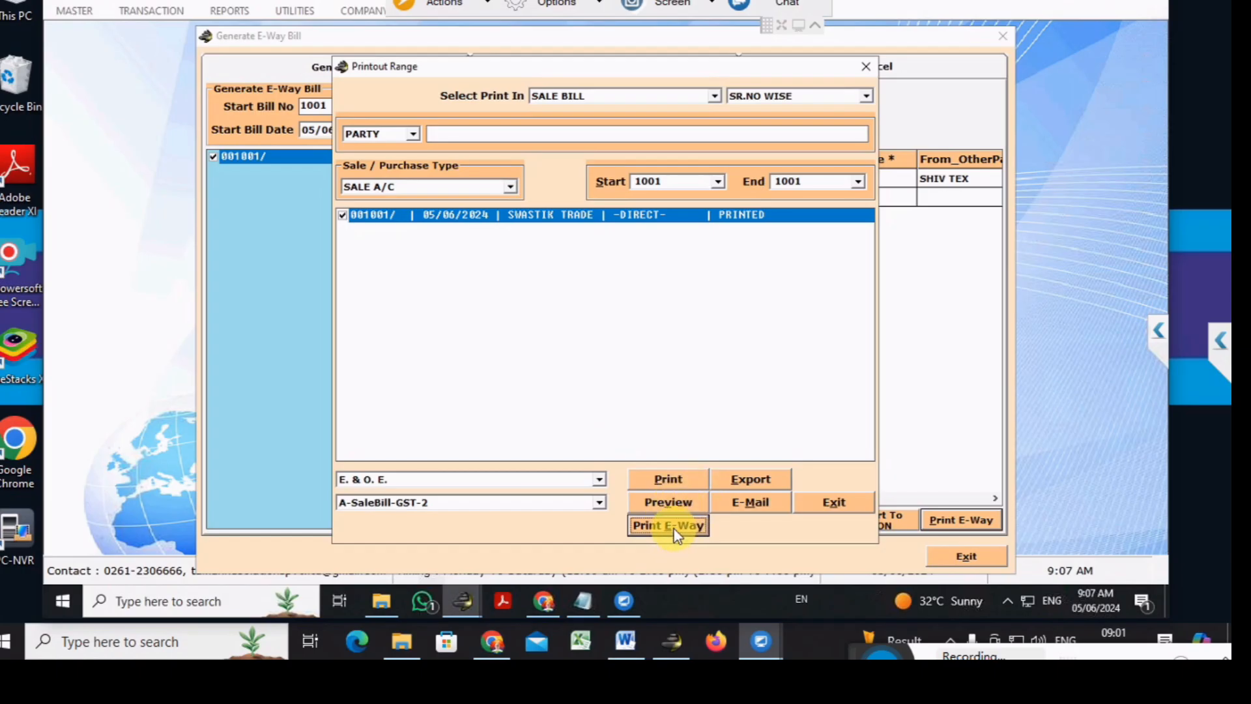
pyautogui.click(673, 531)
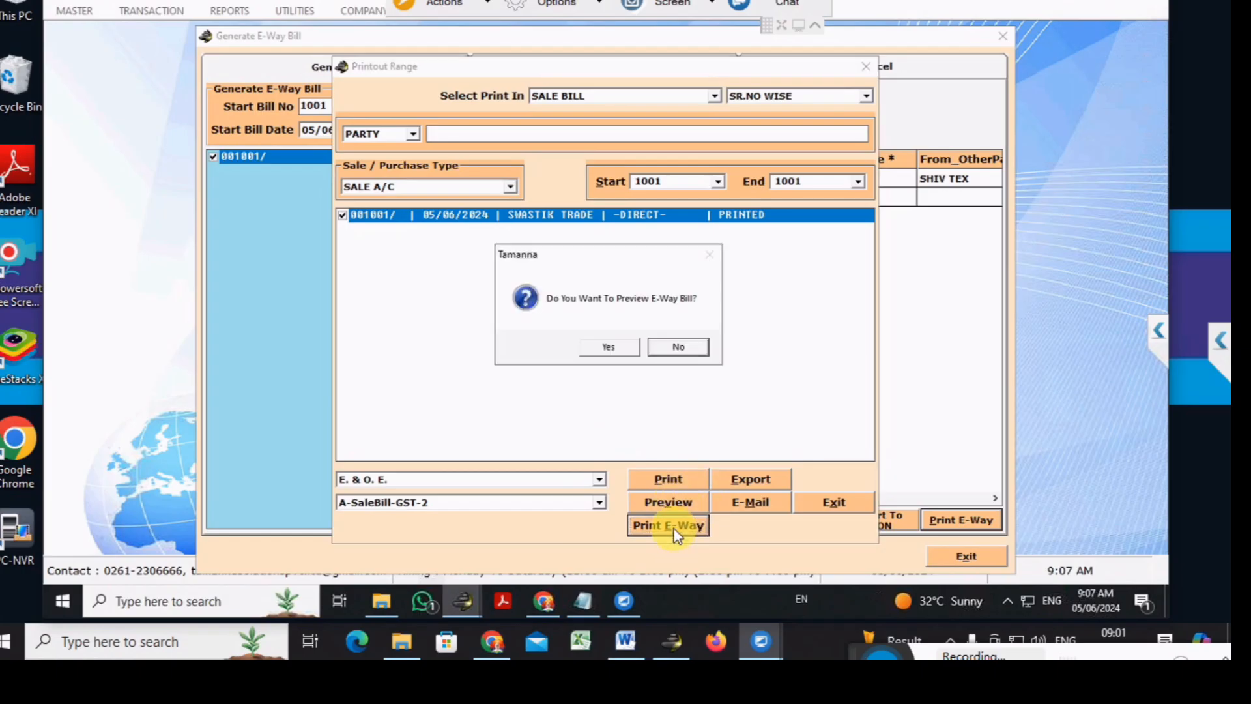
pyautogui.click(617, 343)
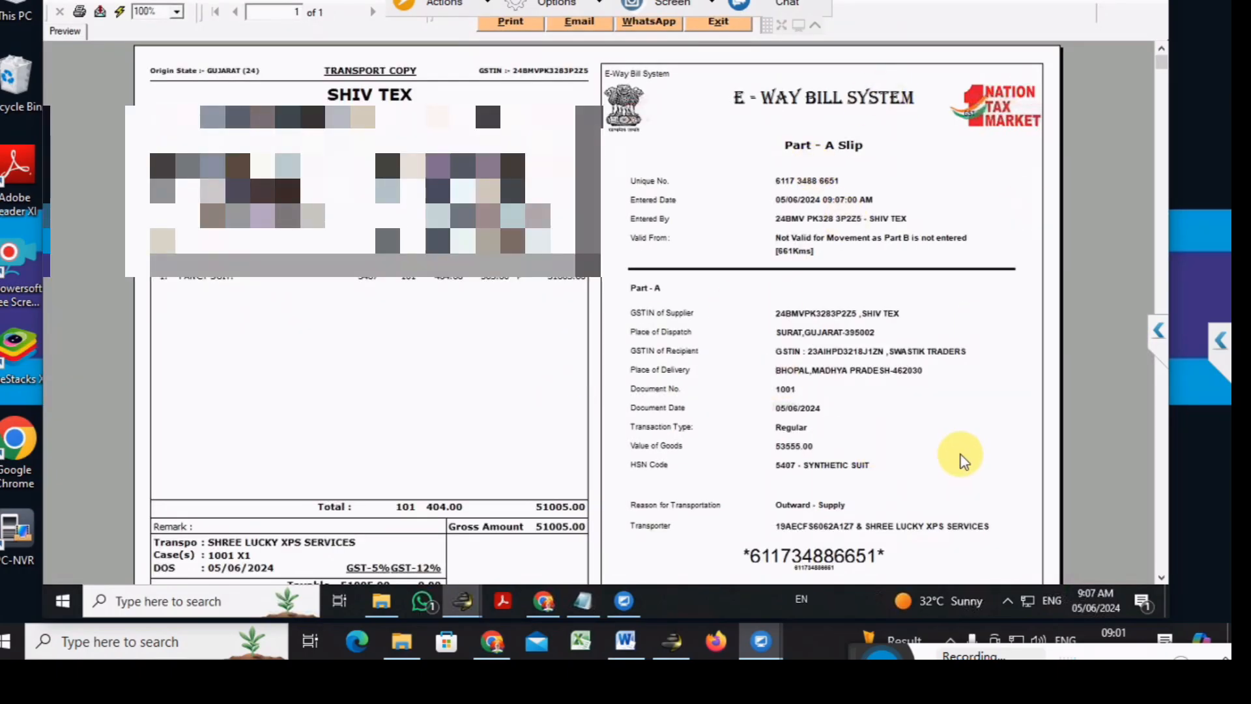
pyautogui.click(723, 22)
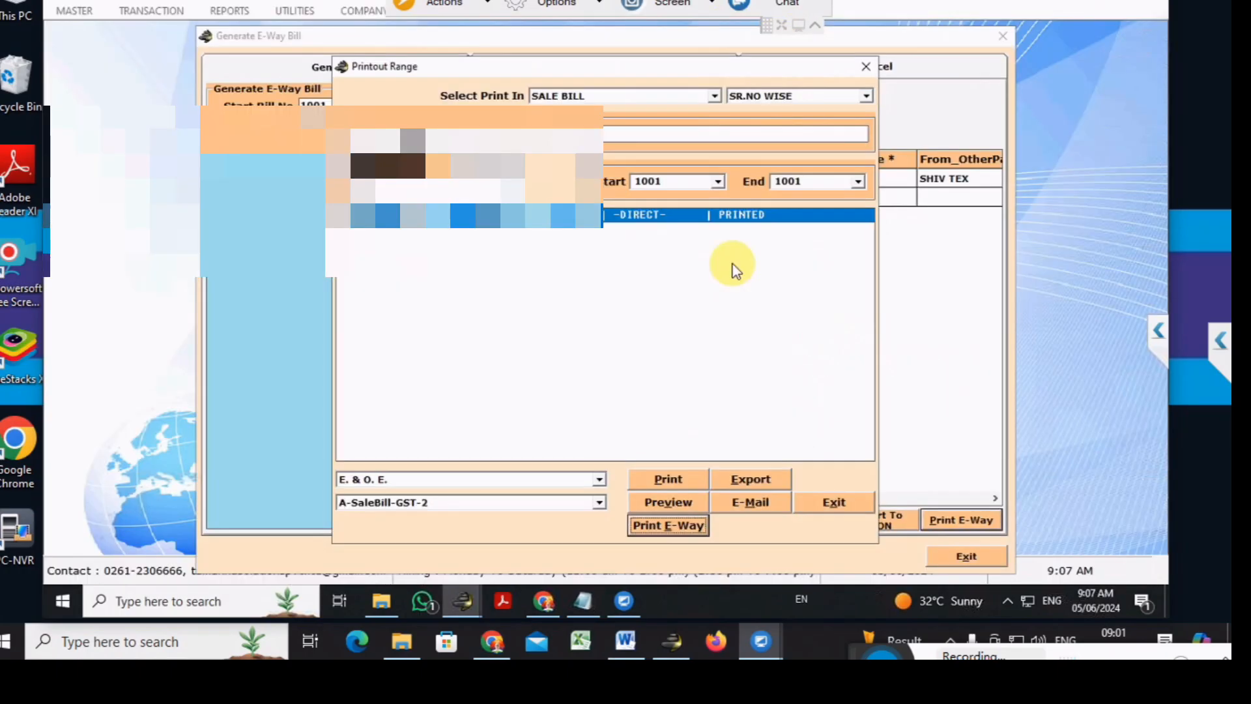
pyautogui.click(822, 502)
pyautogui.click(965, 556)
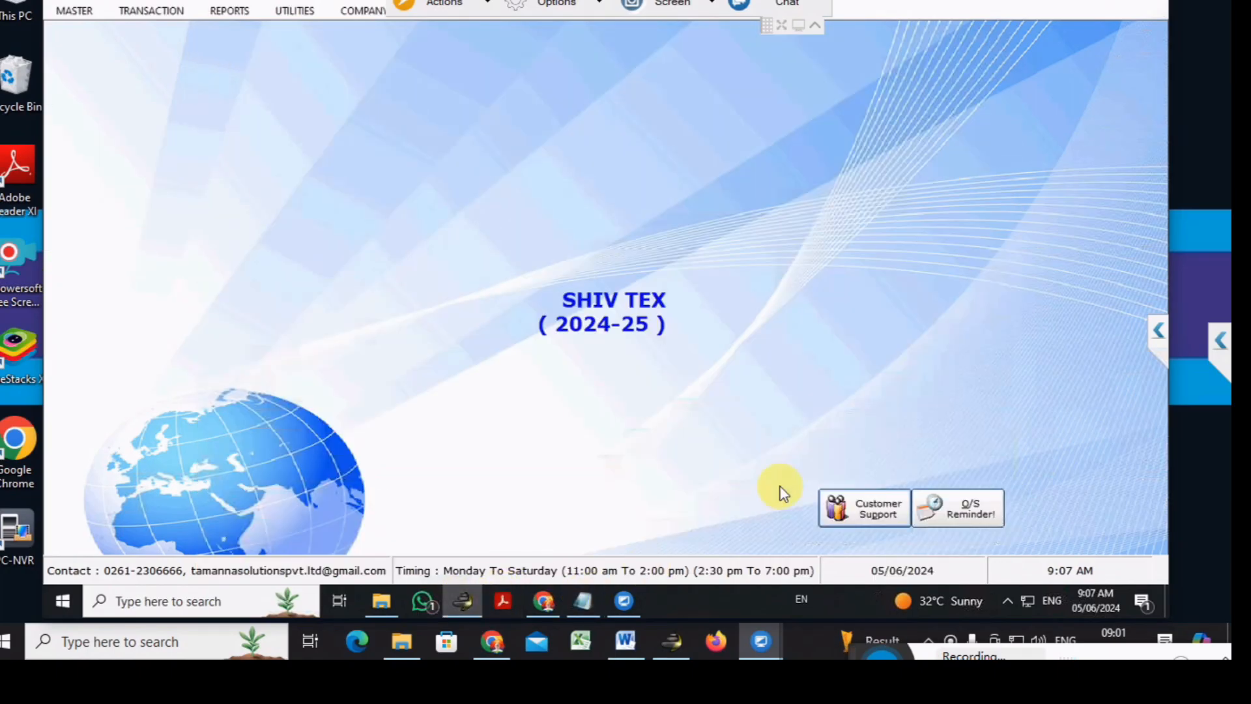
# View sale bill 1001 in the Sale Bill window to check its new e-way number
pyautogui.hotkey('ctrl', 's')
pyautogui.press('Right')
pyautogui.press('Return')
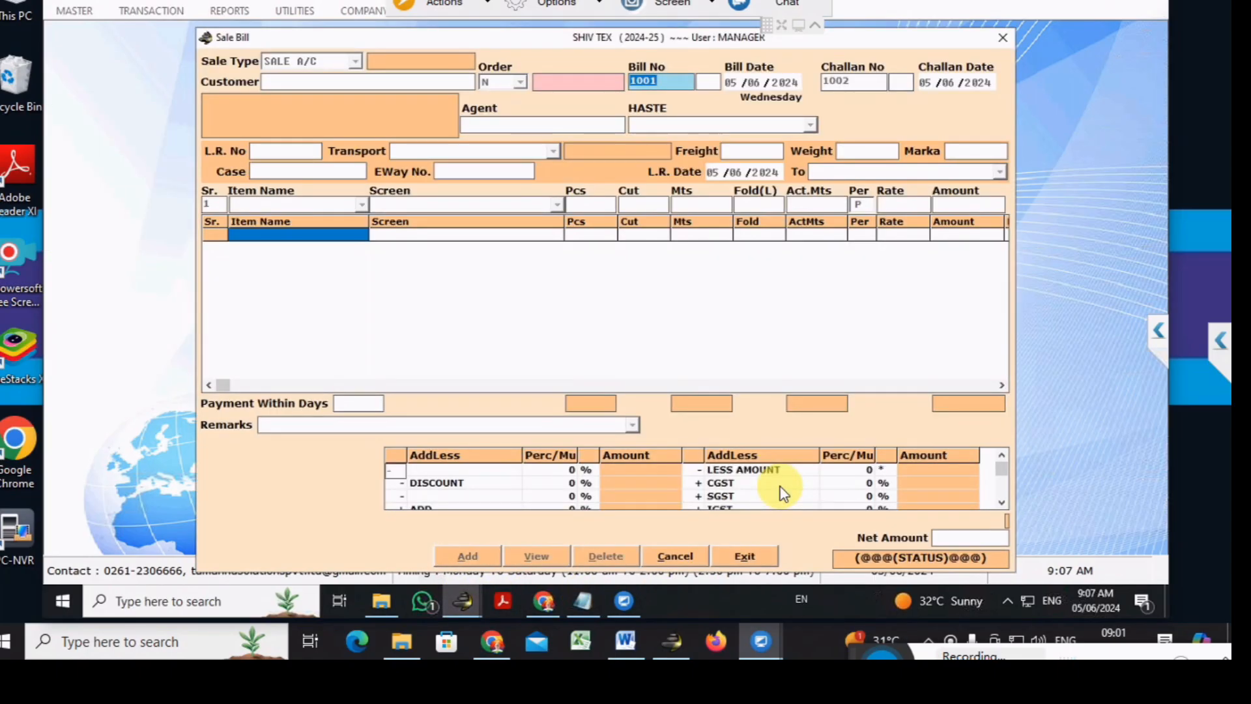
pyautogui.press('Return')
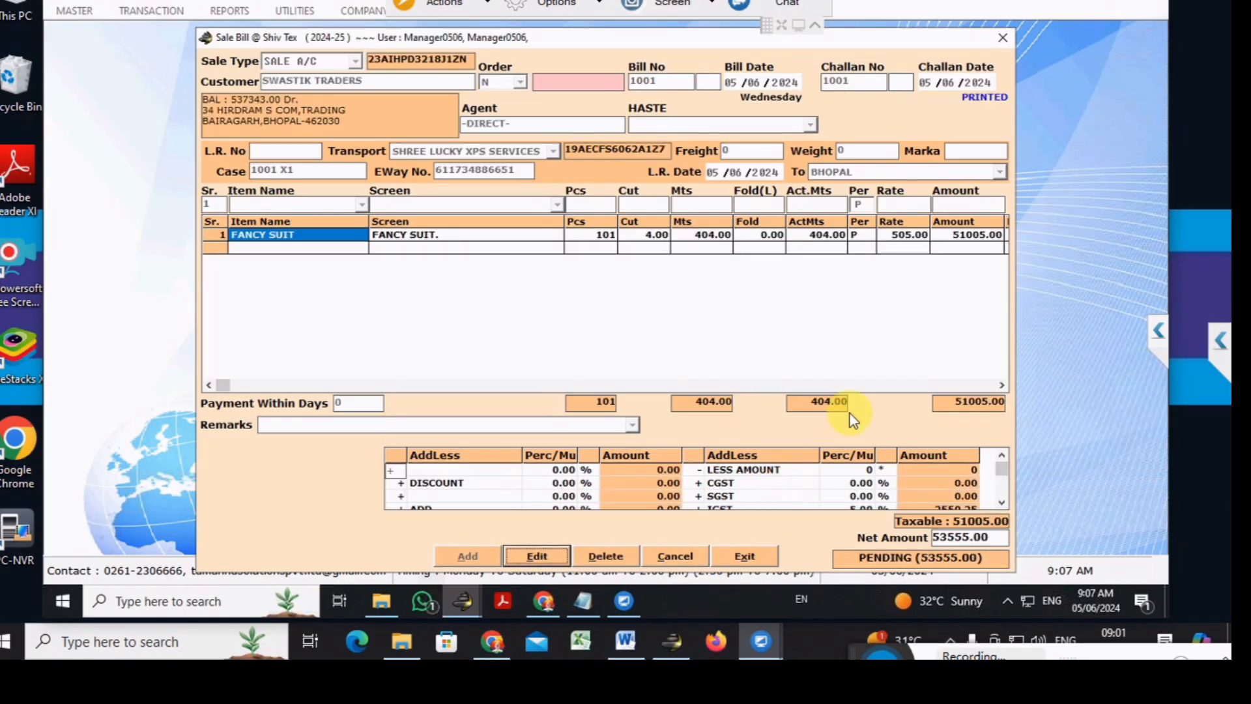
# Exit the Sale Bill window and open the Generate E-Way Bill window from the GST reports
pyautogui.click(773, 555)
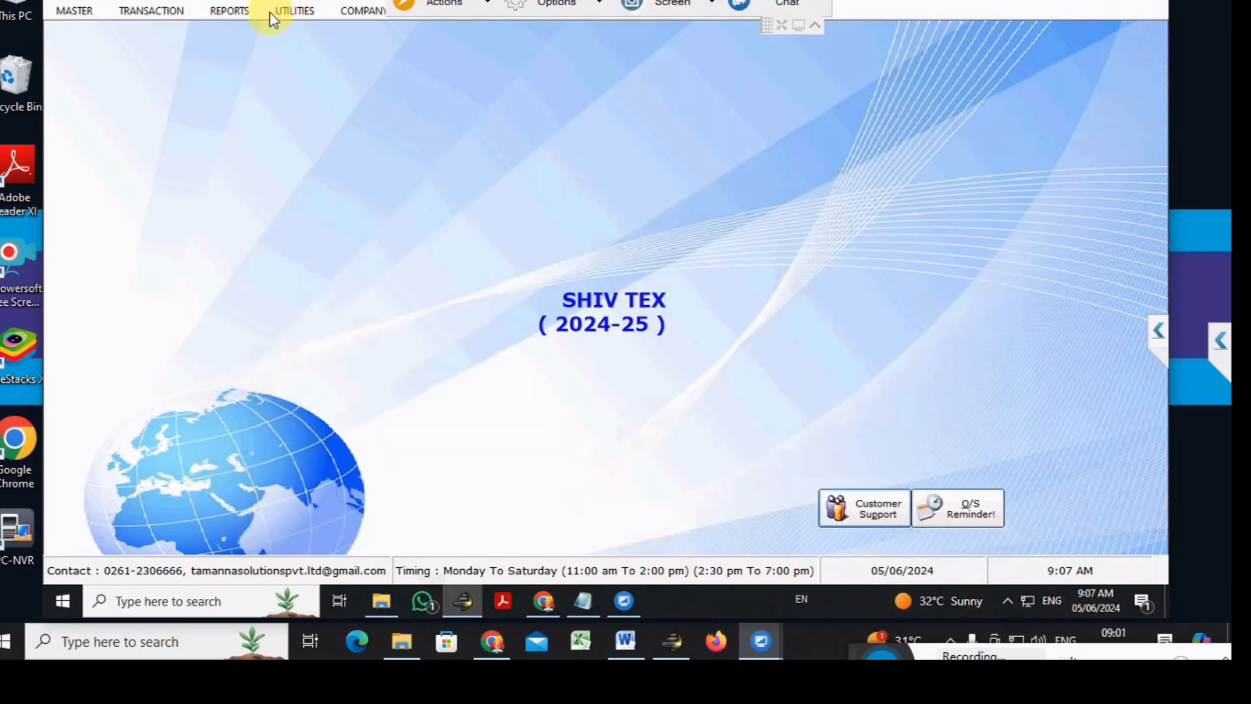
pyautogui.click(222, 13)
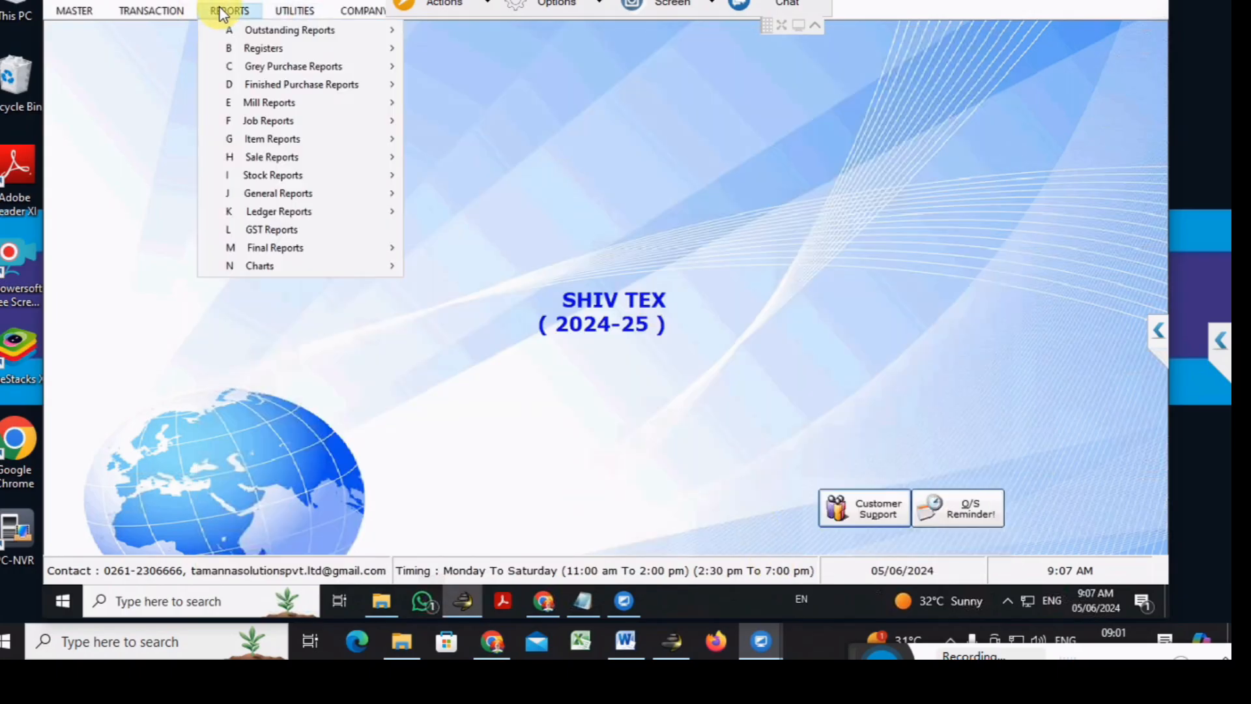
pyautogui.click(279, 235)
pyautogui.press('Down')
pyautogui.press('Down')
pyautogui.press('Down')
pyautogui.press('Tab')
pyautogui.press('Return')
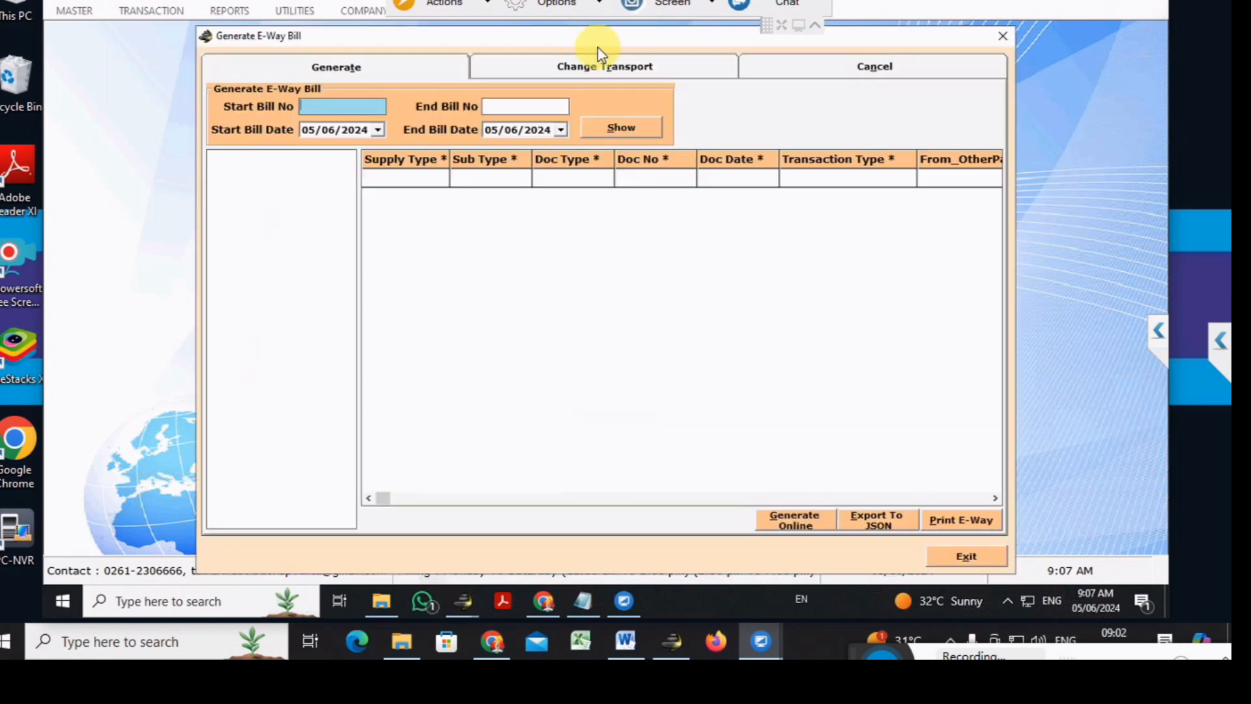
# Cancel the e-way bill of bill 1001 with reason 3-Data Entry mistake, acknowledge the response and exit the window
pyautogui.click(777, 62)
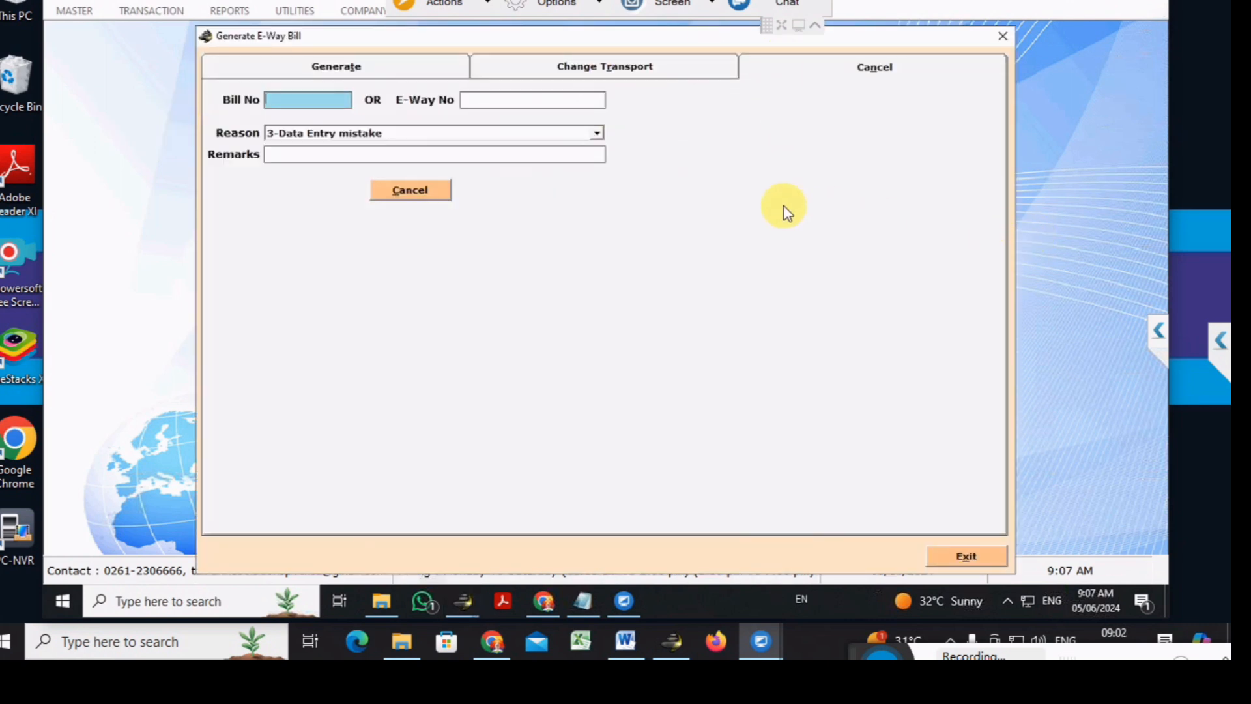
pyautogui.press('Return')
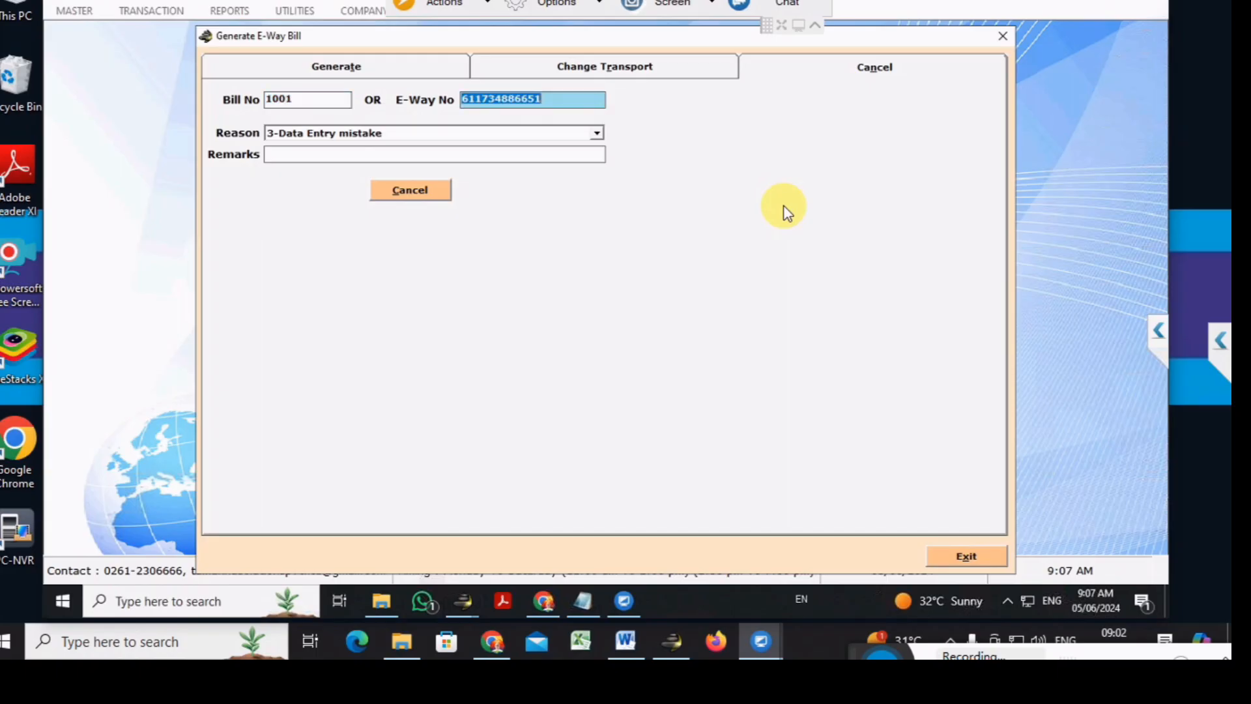
pyautogui.click(407, 193)
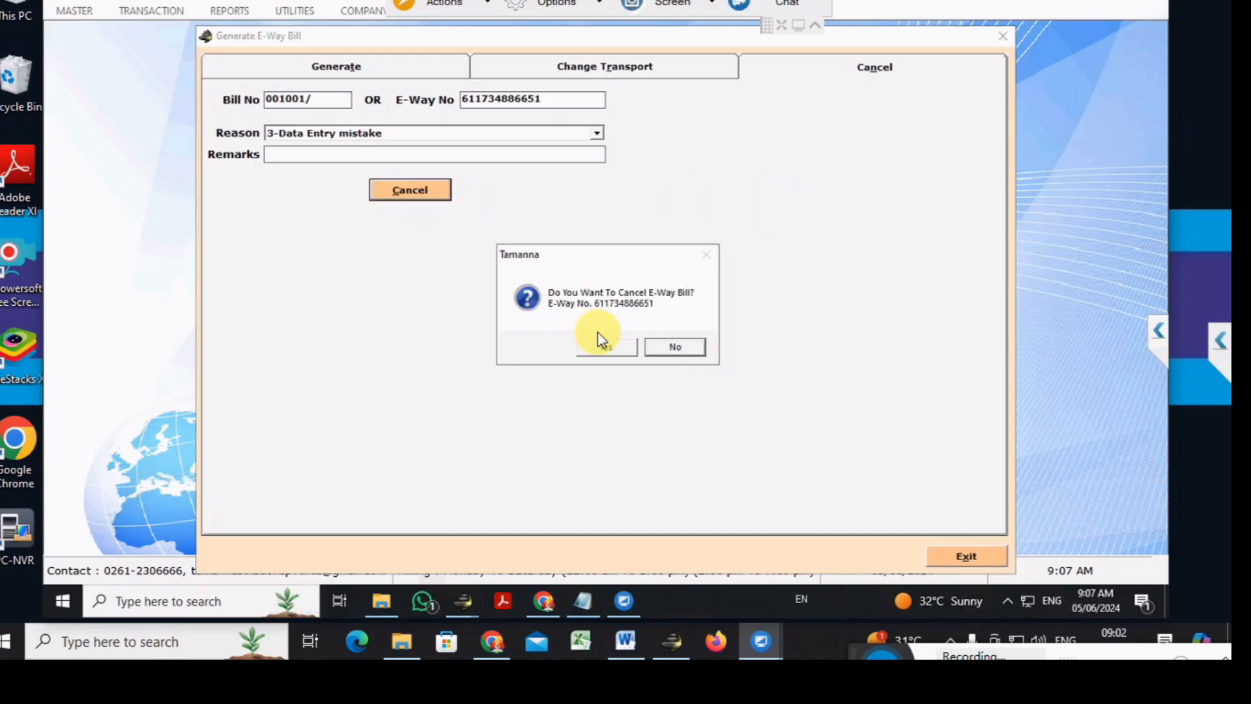
pyautogui.click(610, 347)
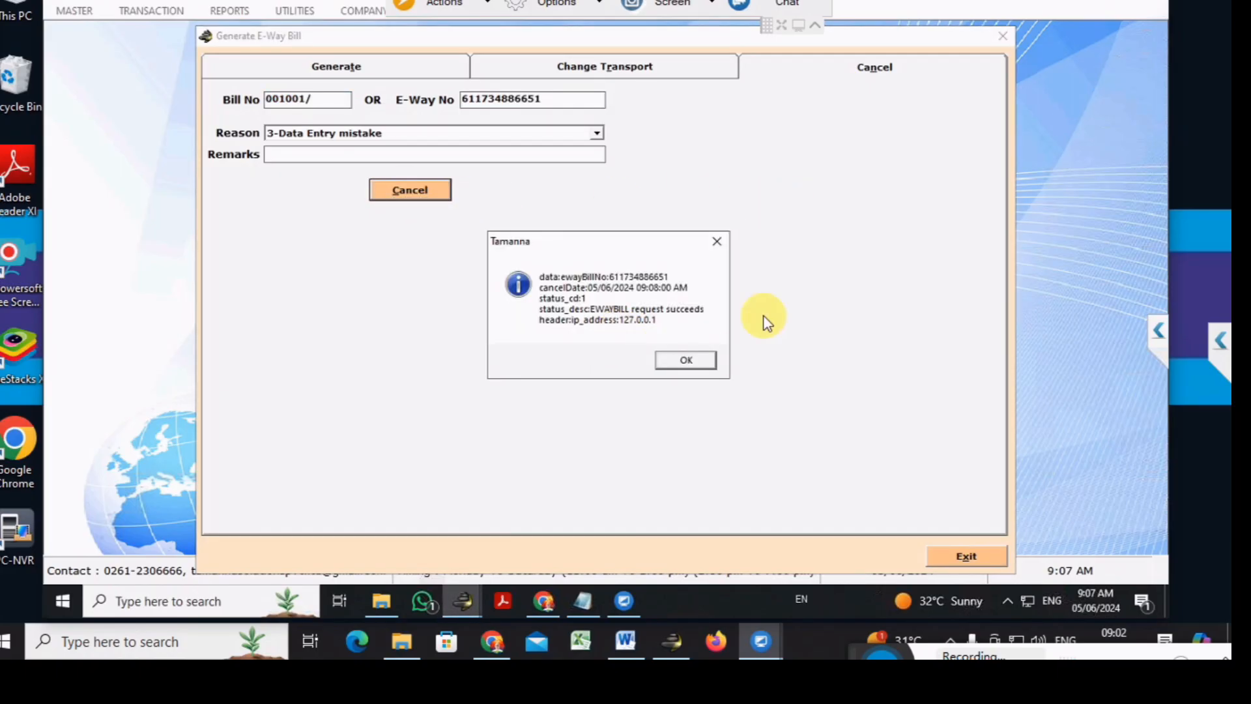
pyautogui.click(691, 360)
pyautogui.click(966, 556)
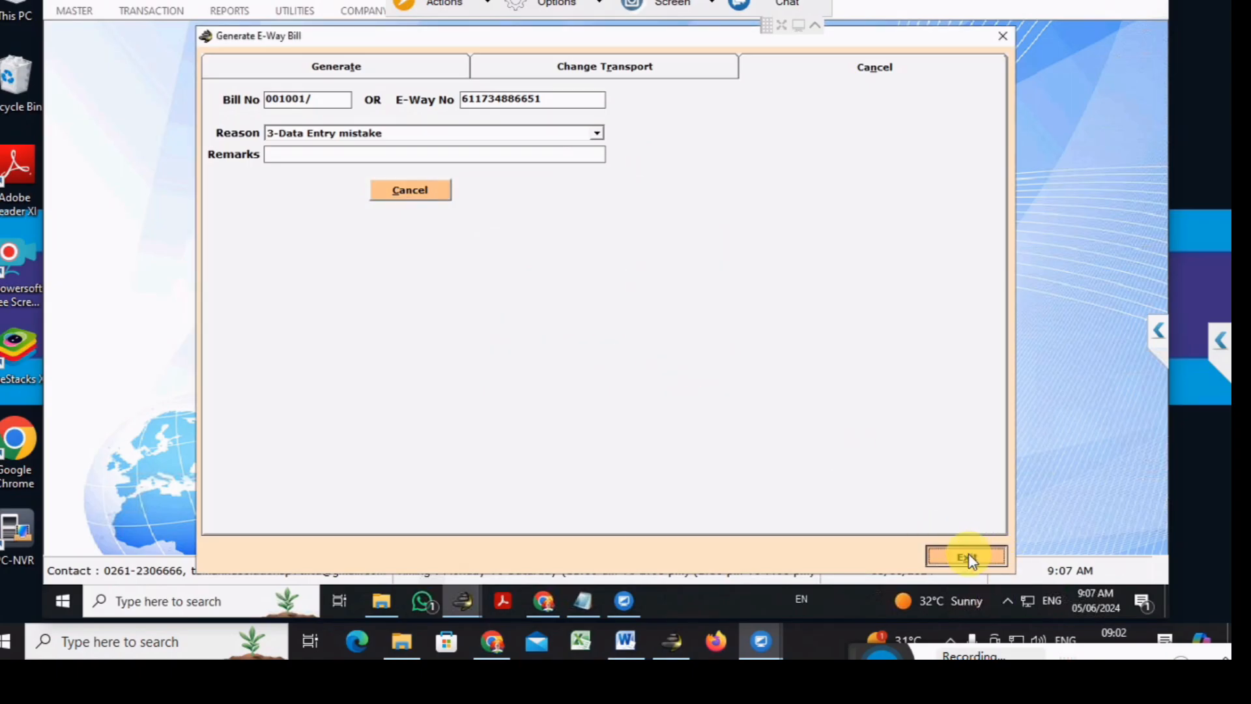
# View sale bill 1001 to check its e-way number field, and close the Sale Bill window
pyautogui.click(228, 10)
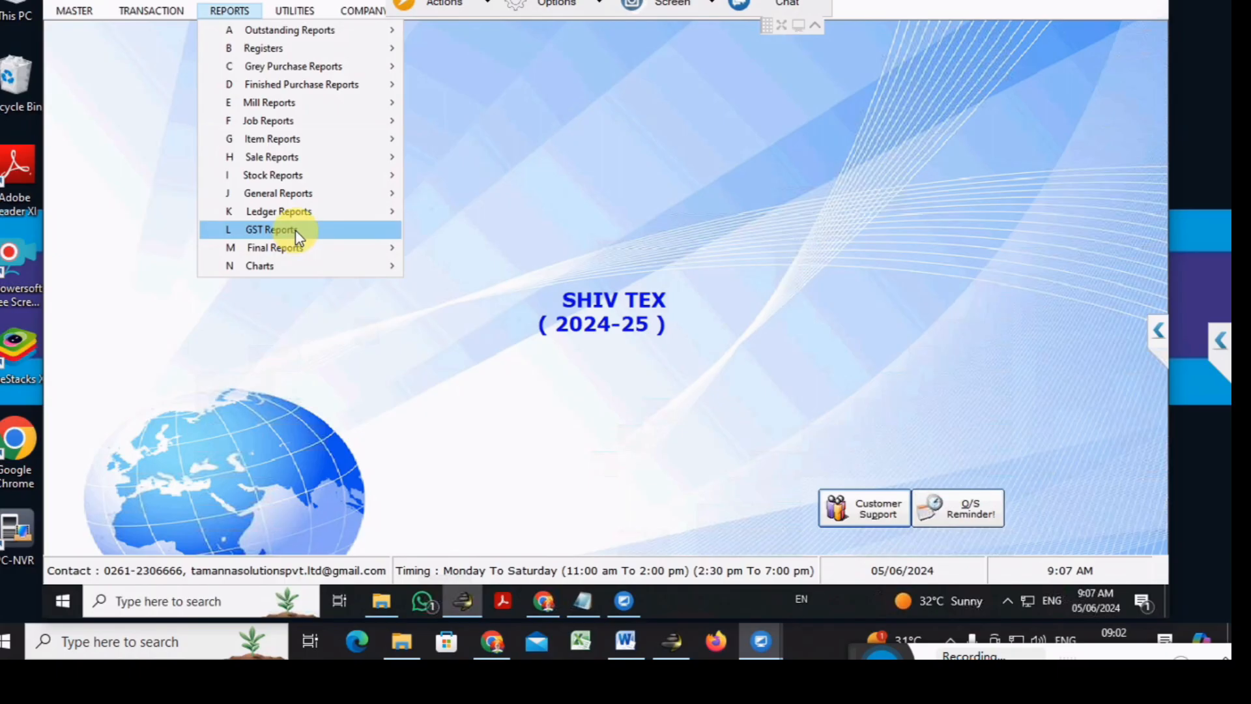
pyautogui.click(1131, 420)
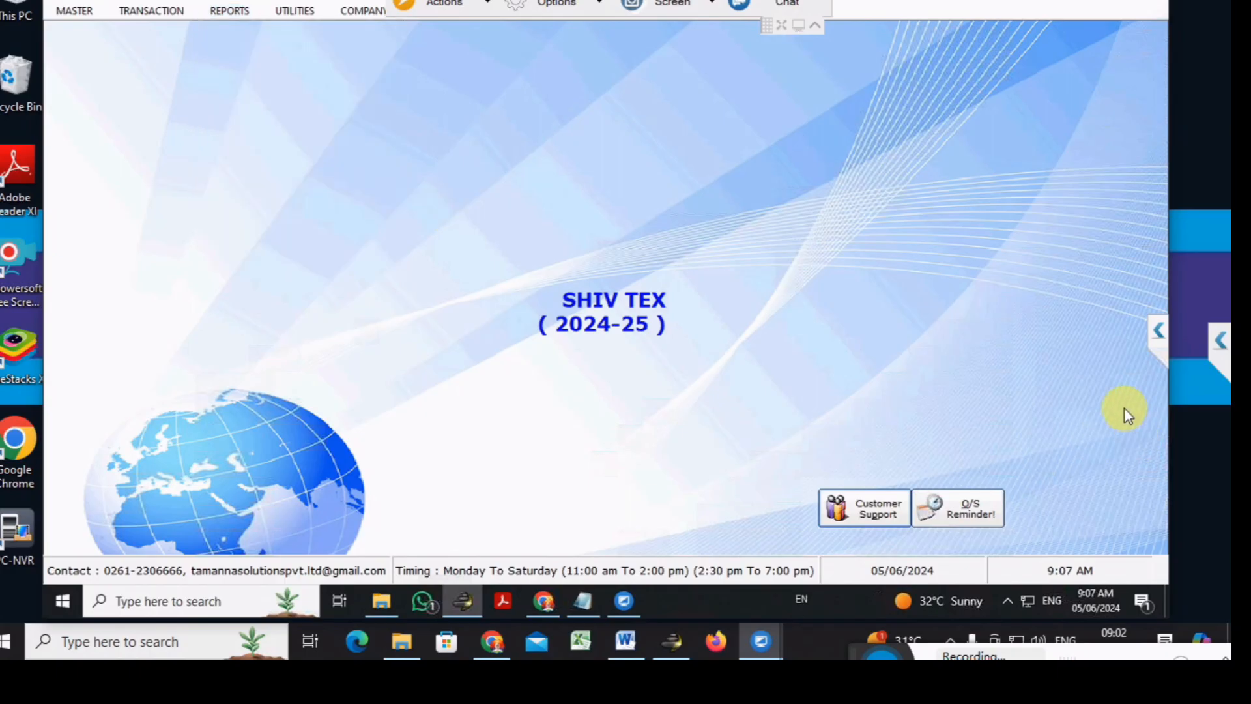
pyautogui.hotkey('ctrl', 's')
pyautogui.press('v')
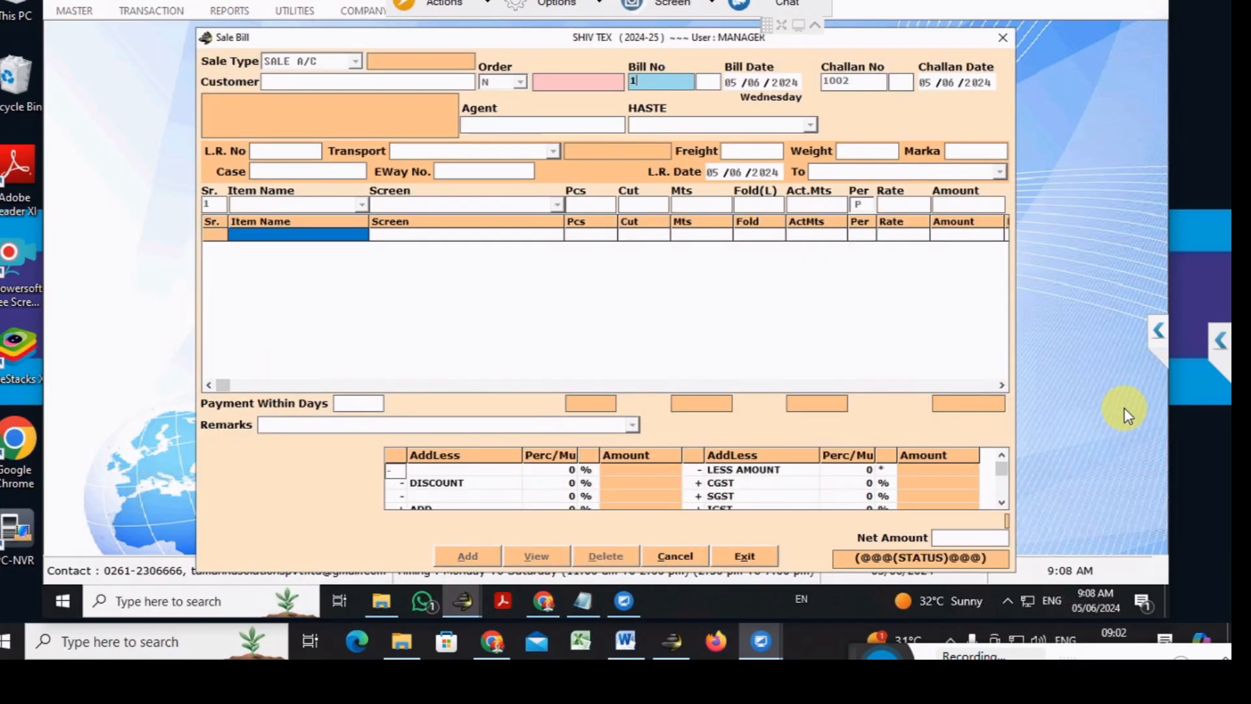
pyautogui.press('Return')
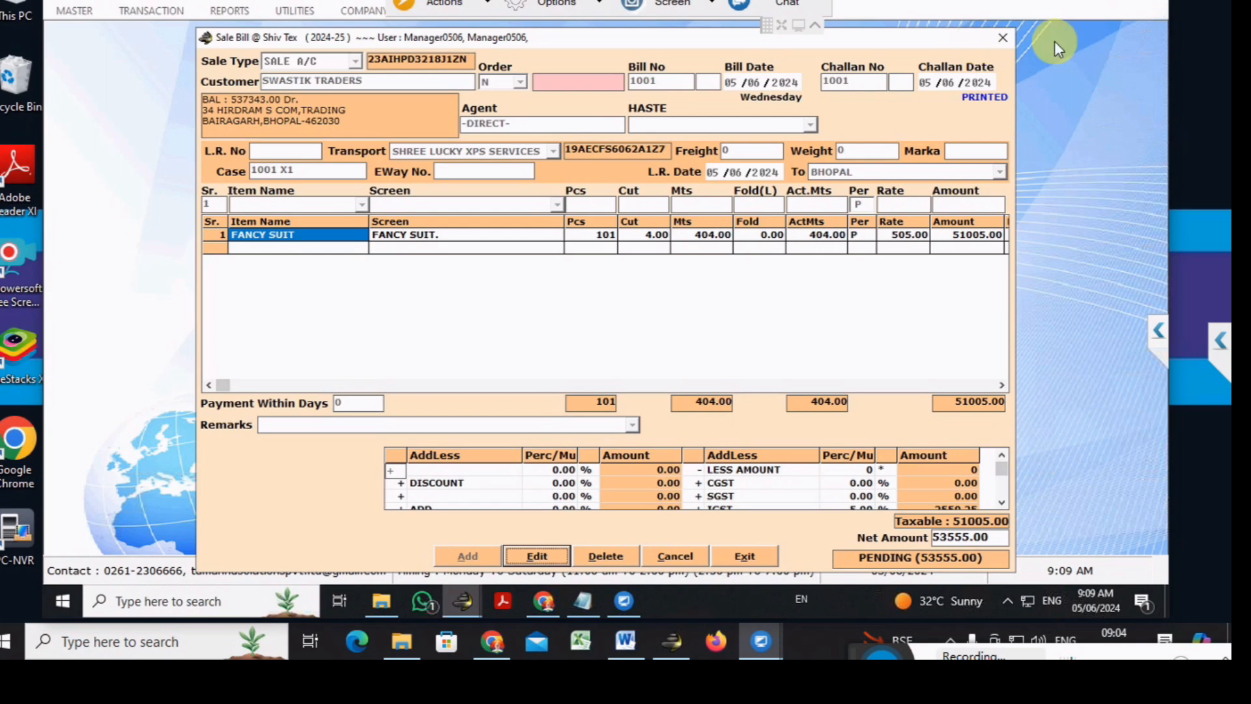
pyautogui.click(1010, 38)
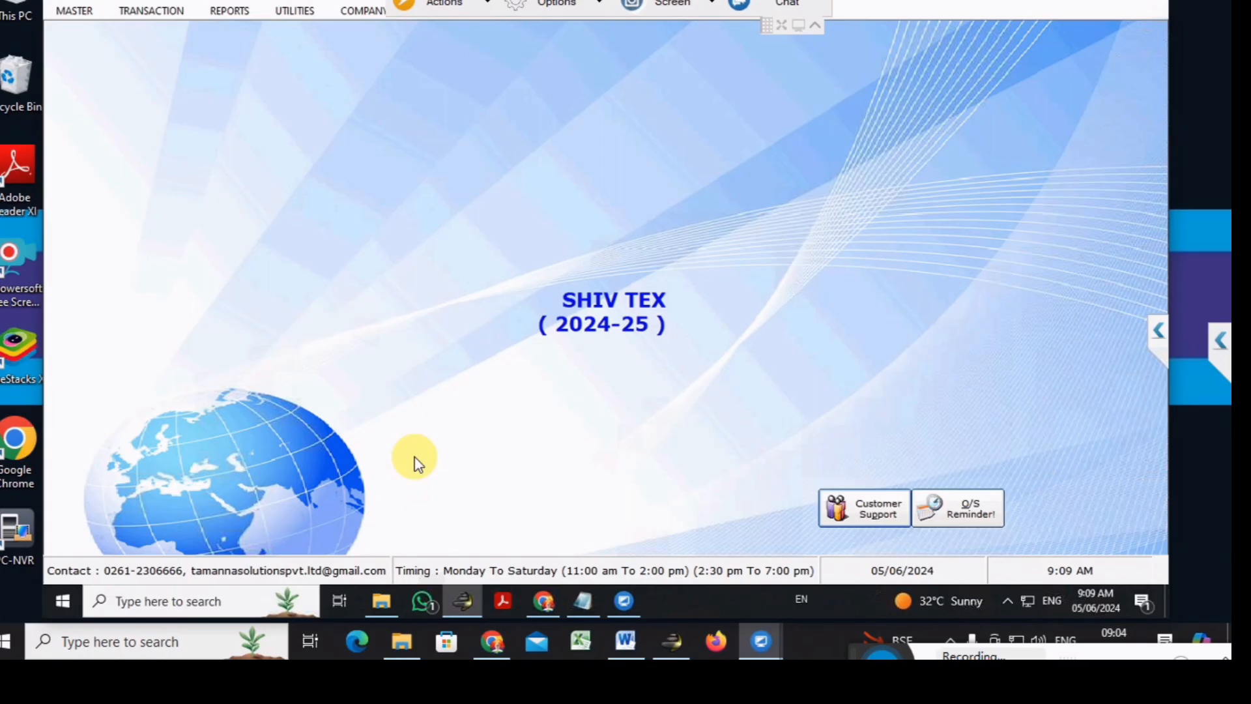
# Reopen the SWASTIK TRADERS sale bill 1001 for viewing in the Sale Bill window
pyautogui.hotkey('ctrl', 's')
pyautogui.press('Right')
pyautogui.press('Return')
pyautogui.press('Return')
pyautogui.press('Return')
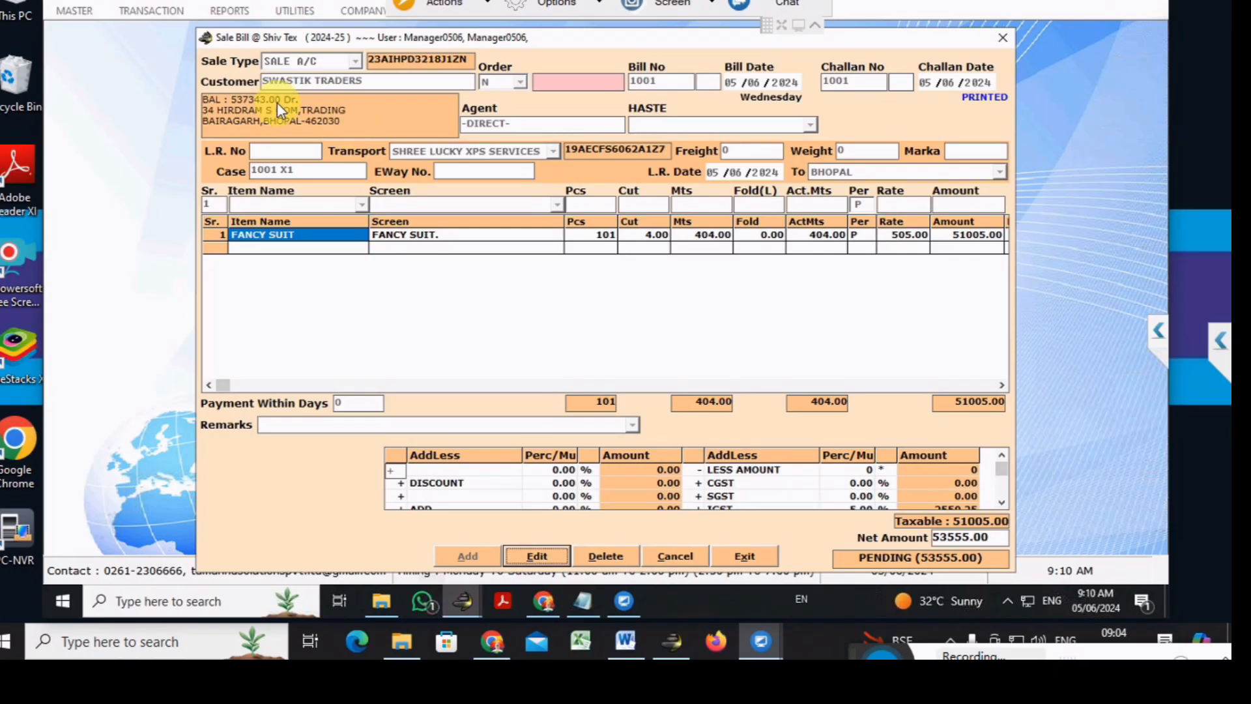
pyautogui.moveTo(865, 612)
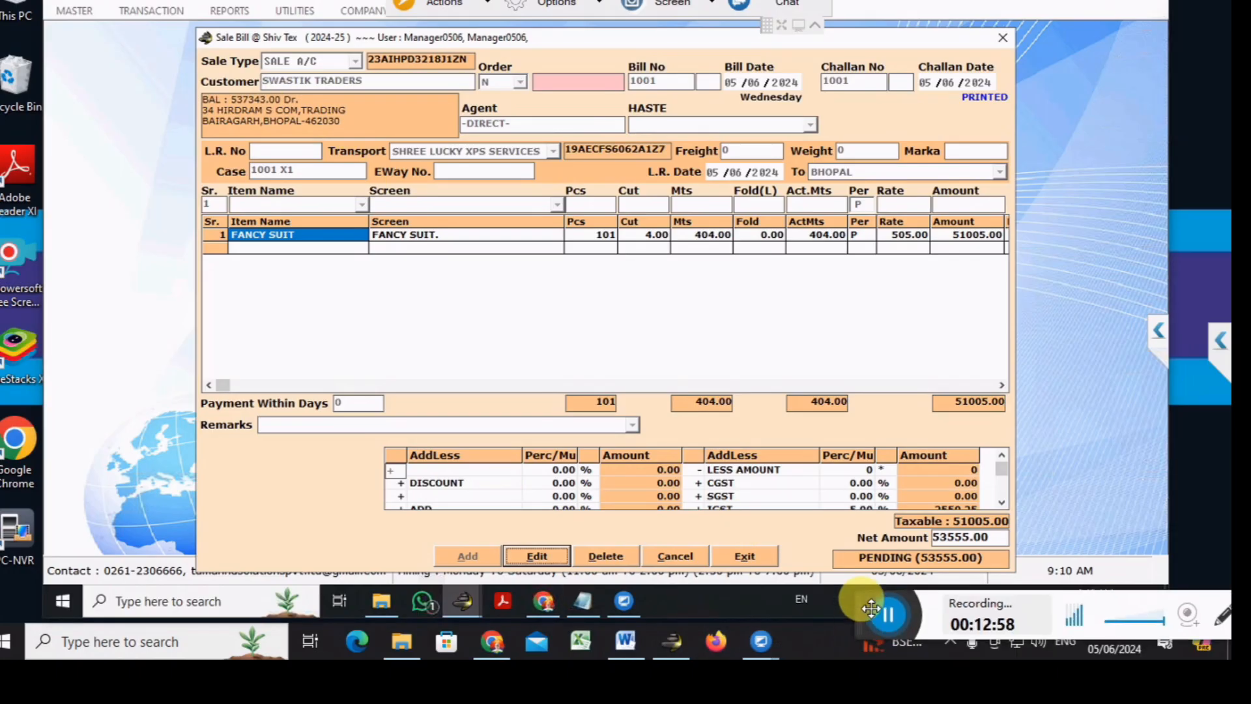